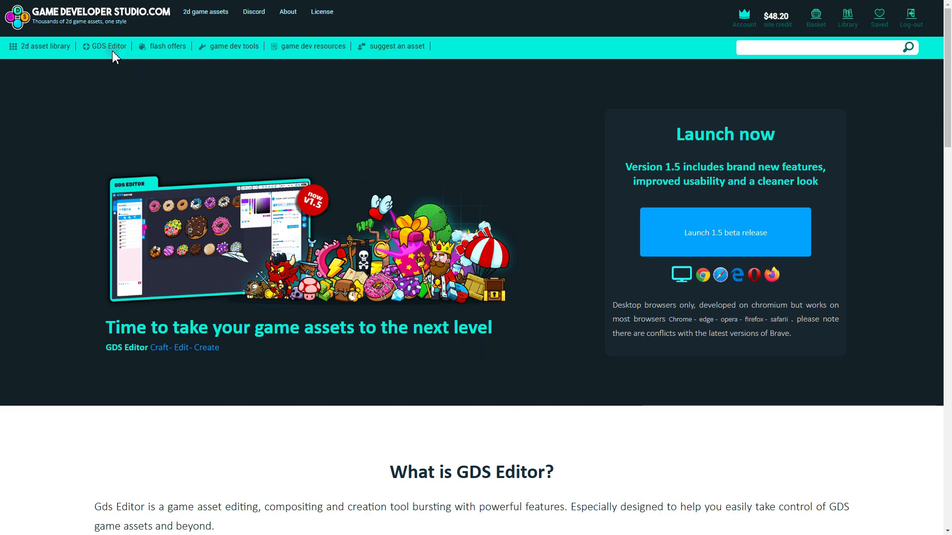
# Step: Launch the GDS Editor 1.5 beta release and create a custom 1920 by 1080 pixel scene named custom_scene_0
pyautogui.click(399, 146)
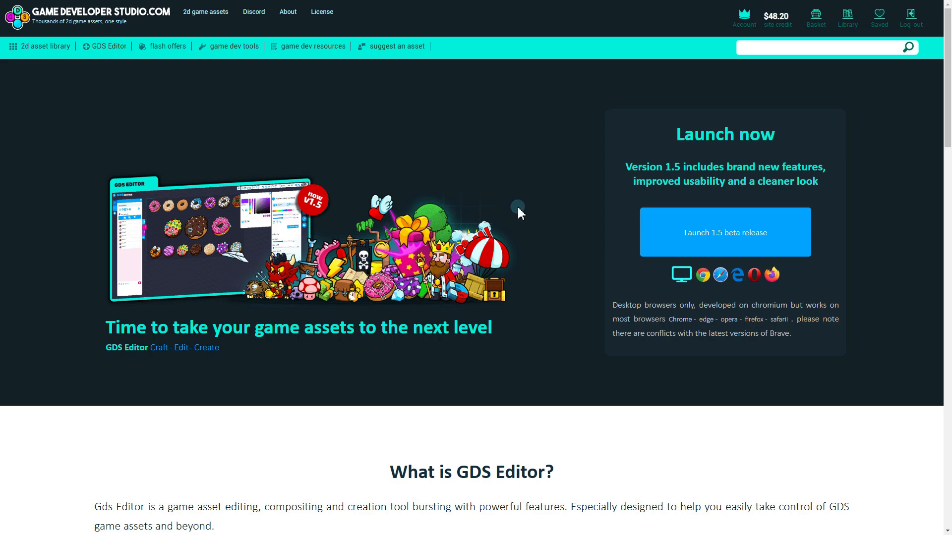
pyautogui.click(780, 238)
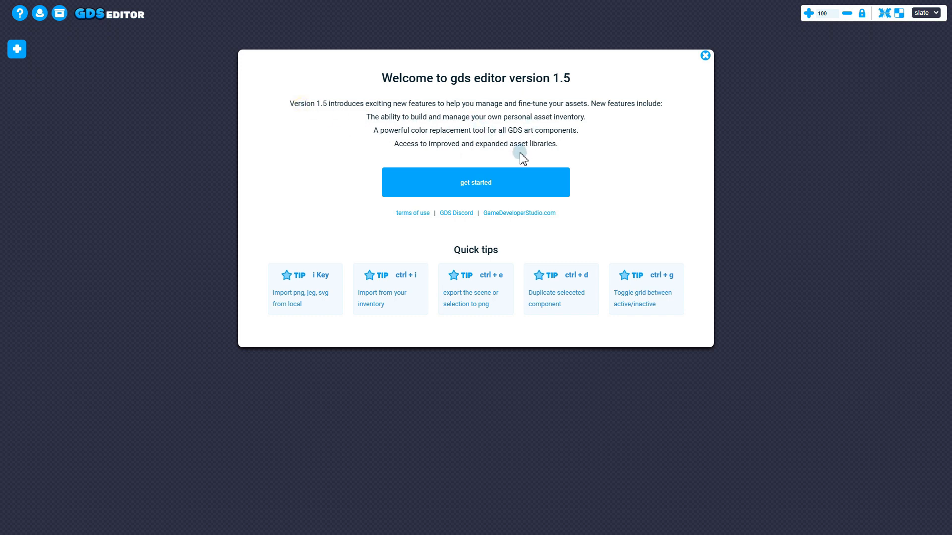
pyautogui.click(488, 182)
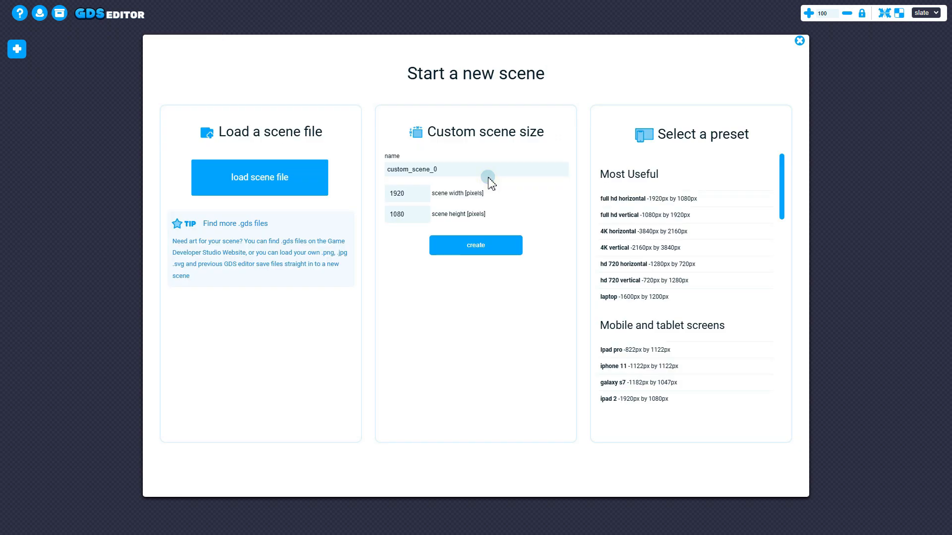
pyautogui.click(498, 246)
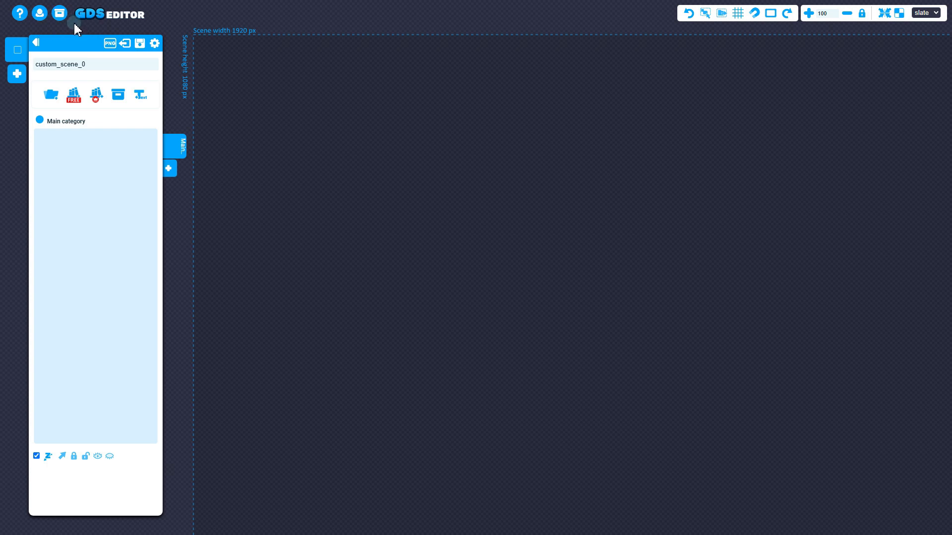
# Step: Check the user details and membership type of the logged-in account
pyautogui.click(41, 14)
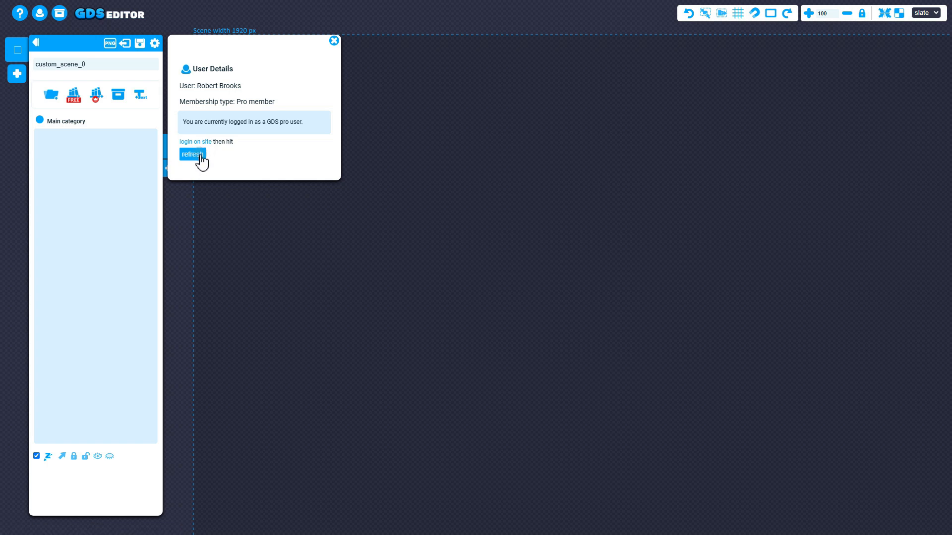
pyautogui.click(333, 40)
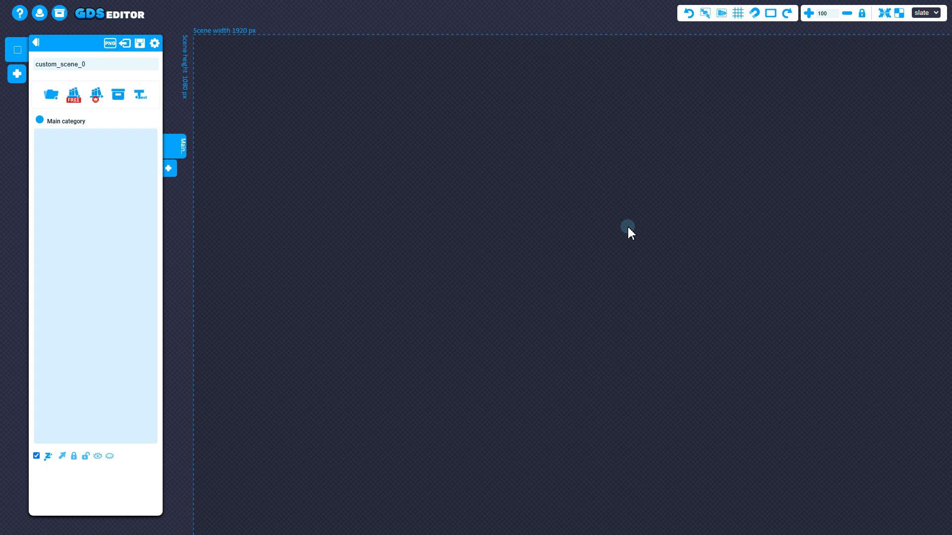
# Step: Import banana.svg from the svgs folder and place the banana in the upper middle of the scene
pyautogui.hotkey('ctrl', 'o')
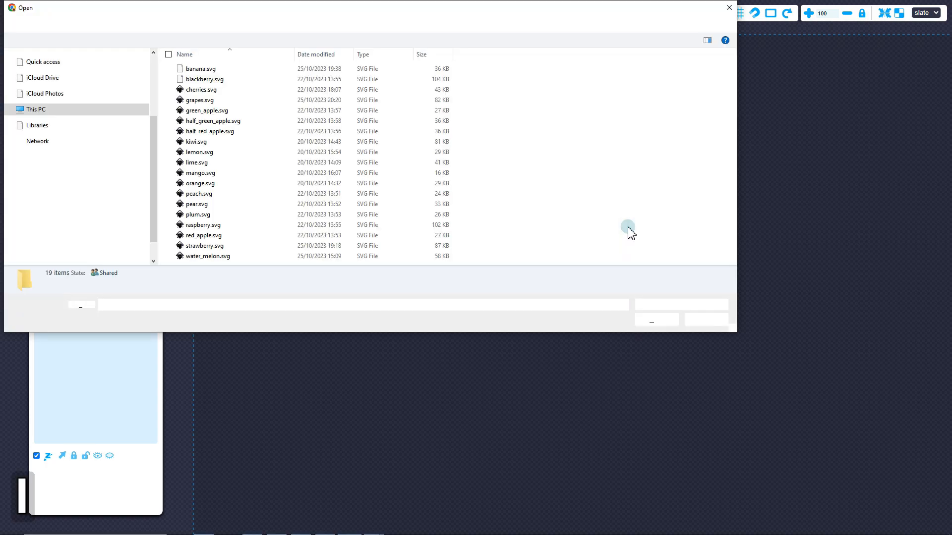
pyautogui.click(208, 70)
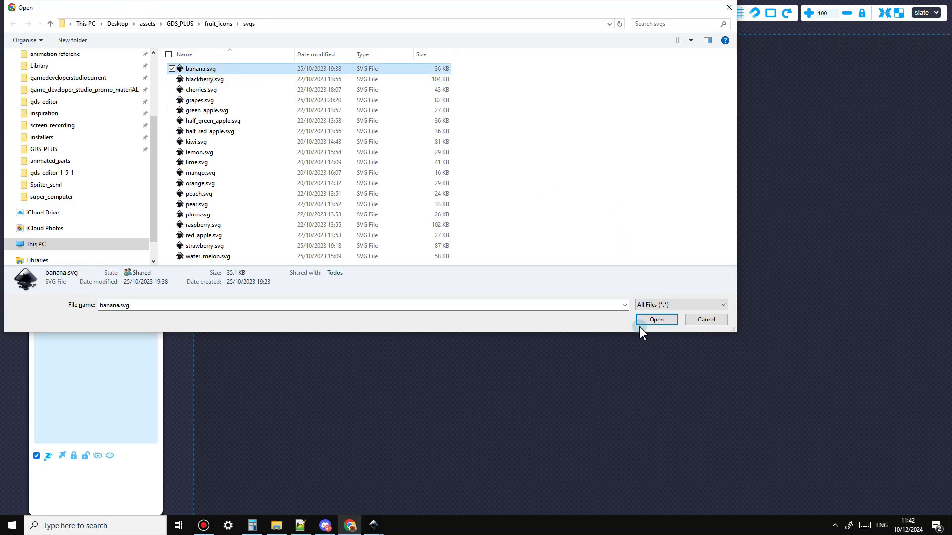
pyautogui.click(653, 321)
pyautogui.moveTo(504, 280); pyautogui.dragTo(628, 197)
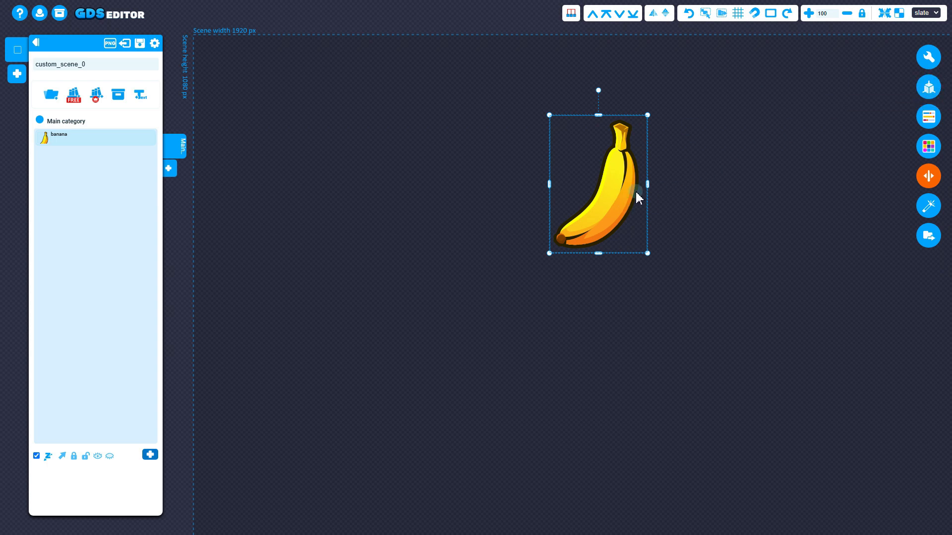
pyautogui.moveTo(608, 185); pyautogui.dragTo(611, 151)
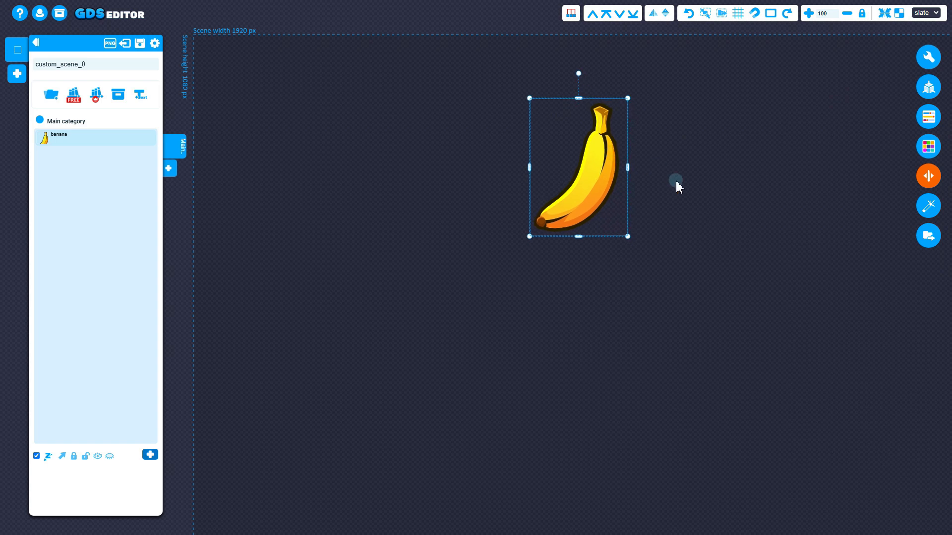
pyautogui.moveTo(610, 193); pyautogui.dragTo(595, 181)
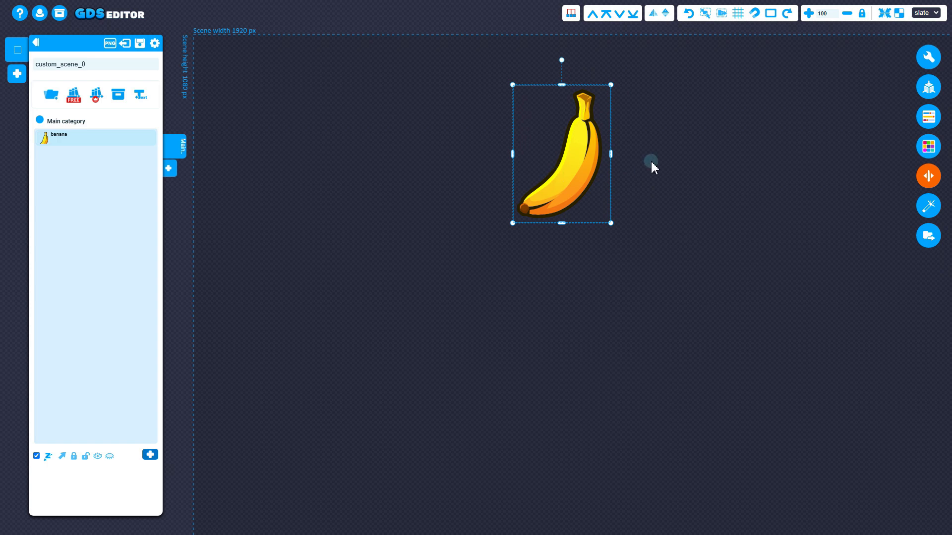
# Step: Nudge the banana upward, duplicate it and place the copy to the left of the original
pyautogui.click(928, 56)
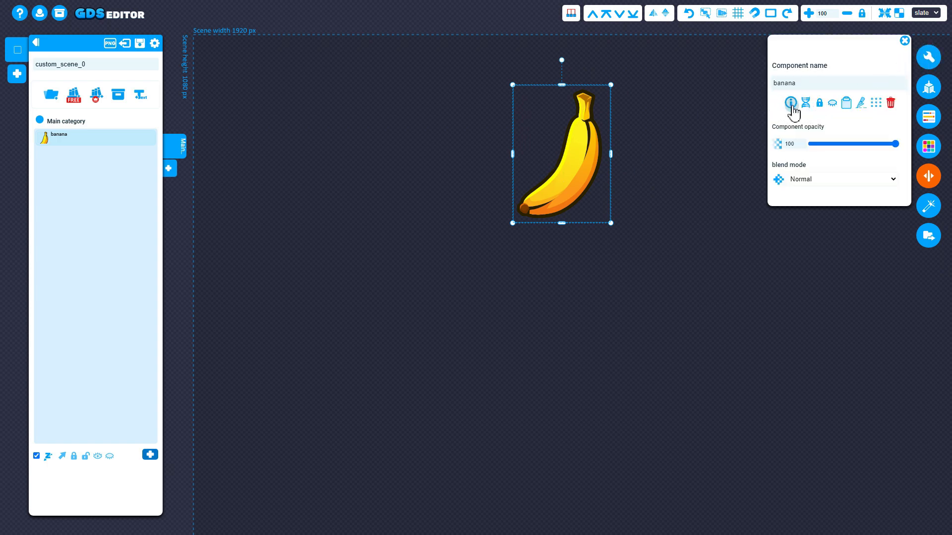
pyautogui.moveTo(574, 160)
pyautogui.mouseDown()
pyautogui.moveTo(587, 144)
pyautogui.moveTo(578, 147)
pyautogui.mouseUp()
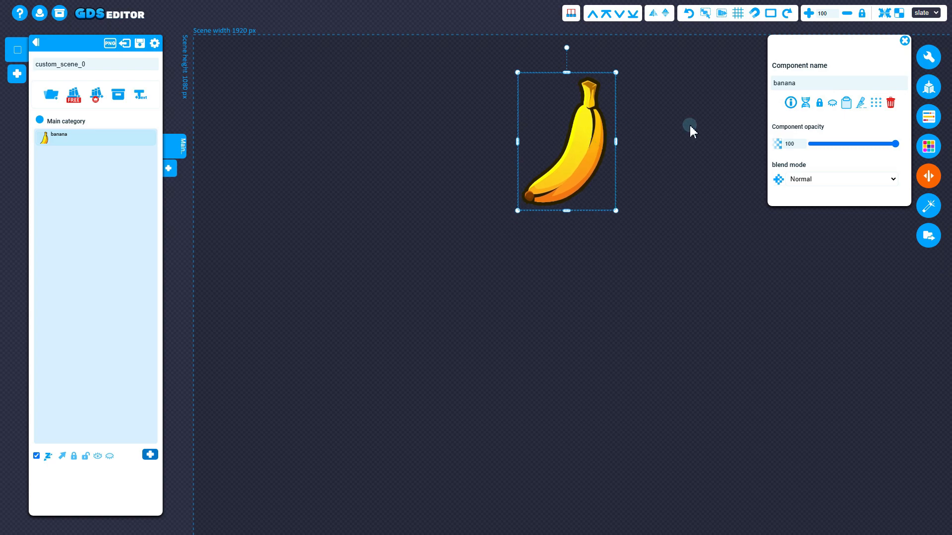
pyautogui.click(805, 105)
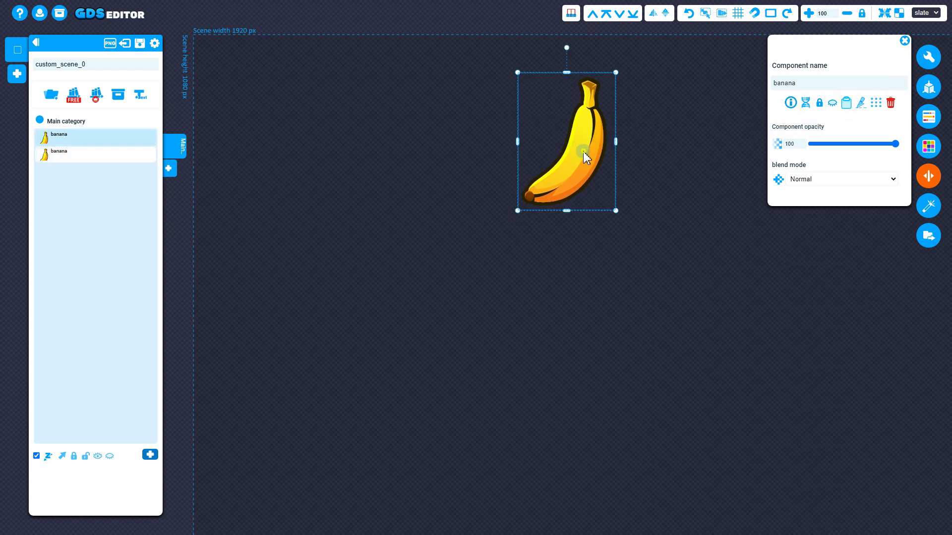
pyautogui.moveTo(583, 151); pyautogui.dragTo(510, 146)
# Step: Look at the component slicing and grid cloning options for the left banana
pyautogui.click(860, 104)
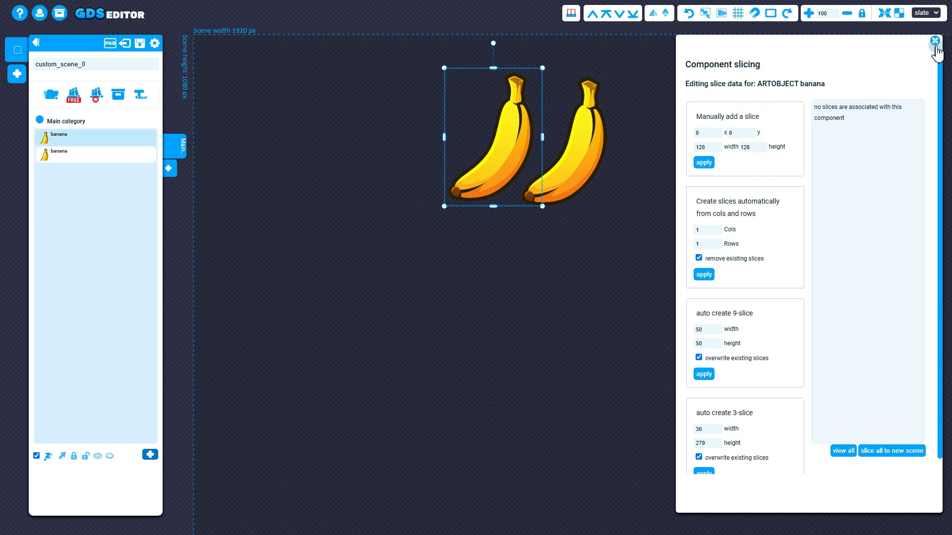
pyautogui.click(936, 43)
pyautogui.click(875, 102)
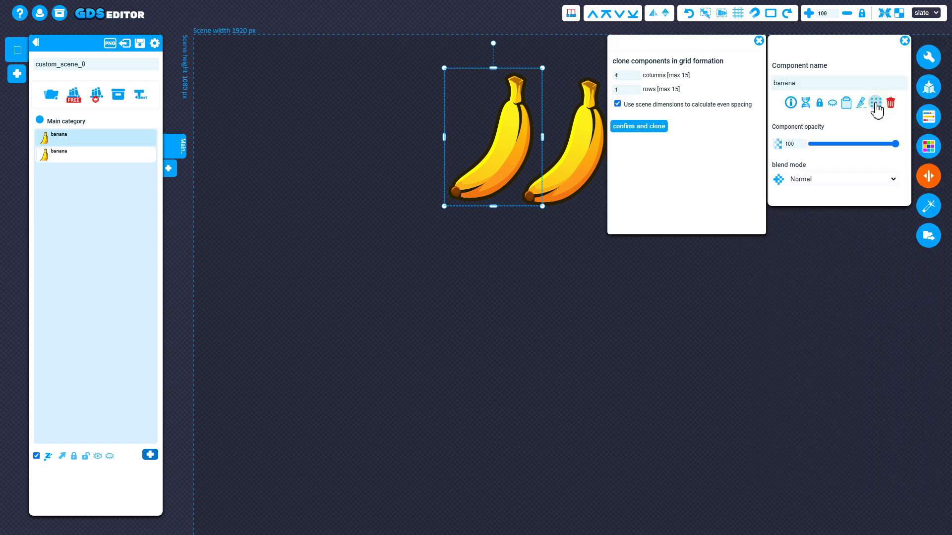
pyautogui.click(761, 41)
pyautogui.click(905, 41)
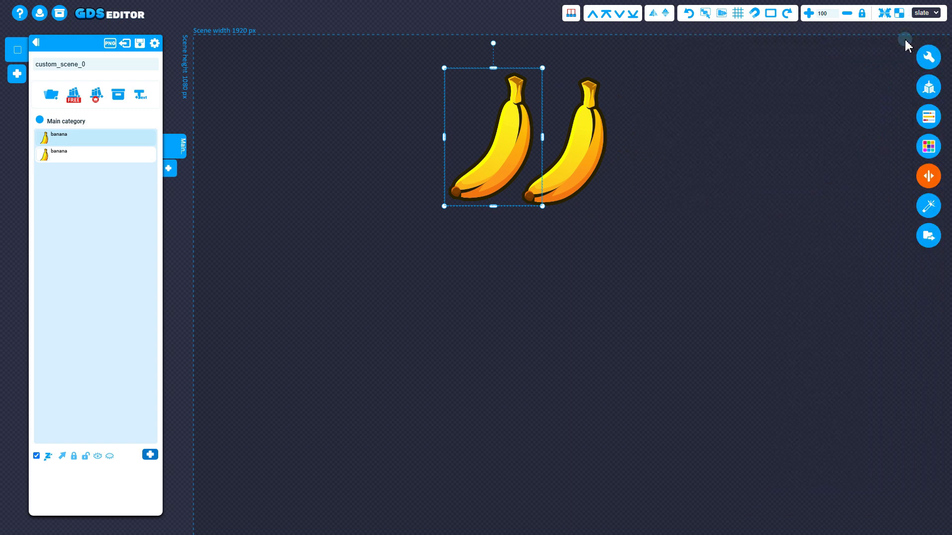
# Step: Review the right banana's transform settings and its available blend modes
pyautogui.click(594, 154)
pyautogui.click(928, 87)
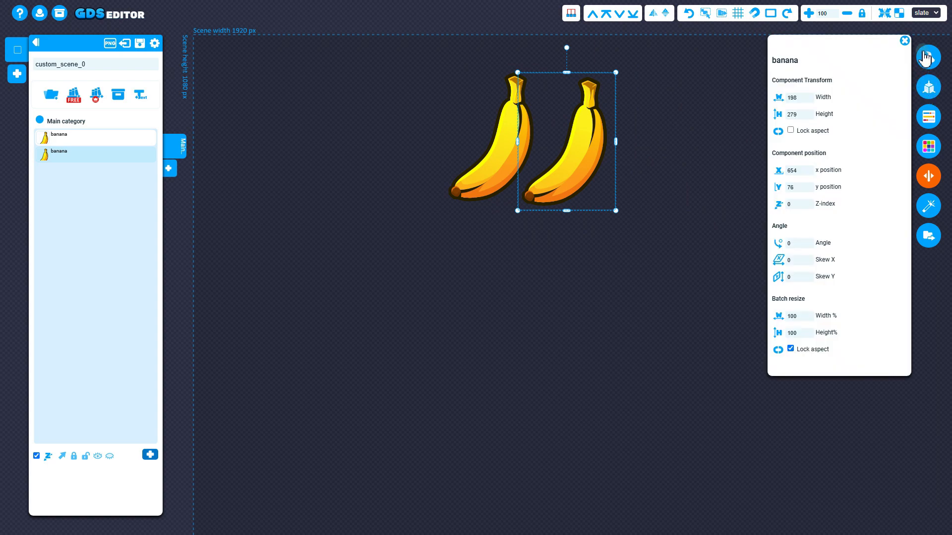
pyautogui.click(929, 58)
pyautogui.click(815, 180)
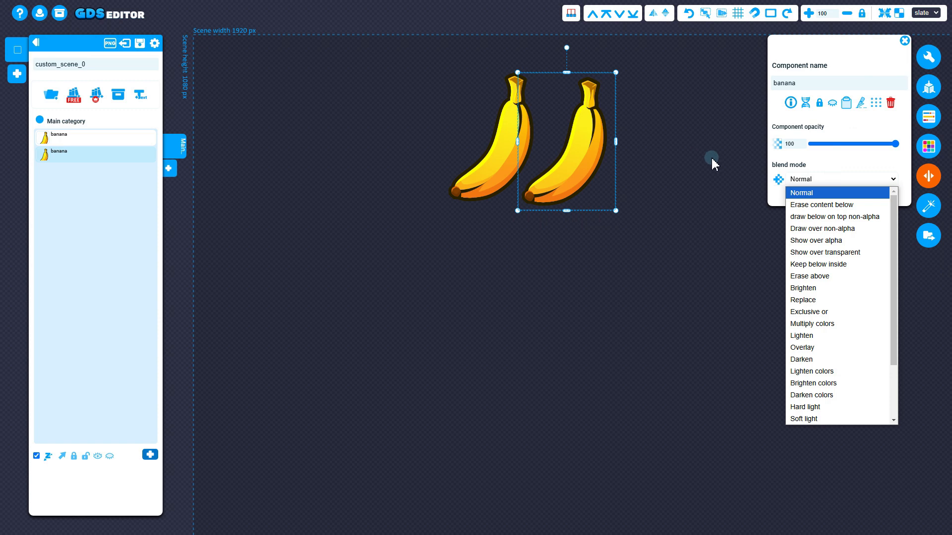
pyautogui.click(700, 201)
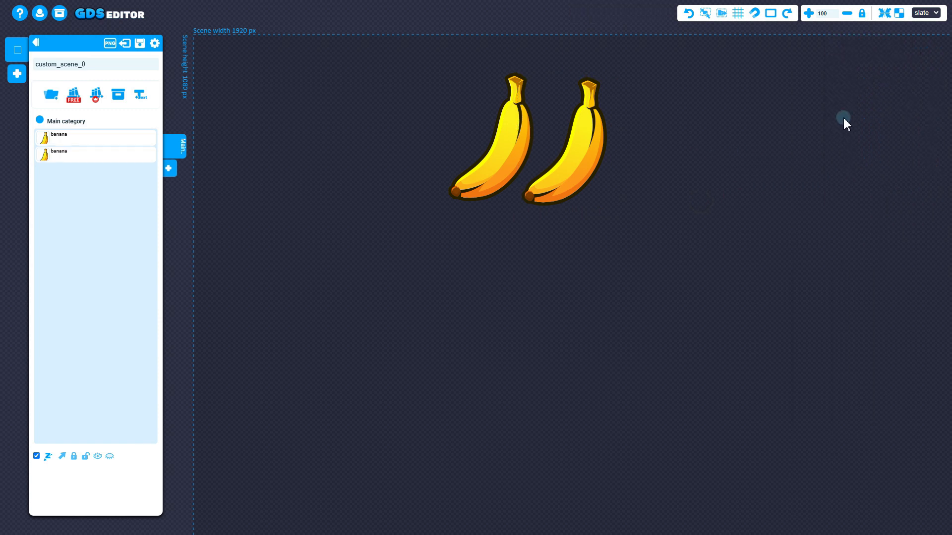
# Step: Examine the right banana's meta data, moving it to the left of the other banana so it stays clear of the window
pyautogui.click(585, 137)
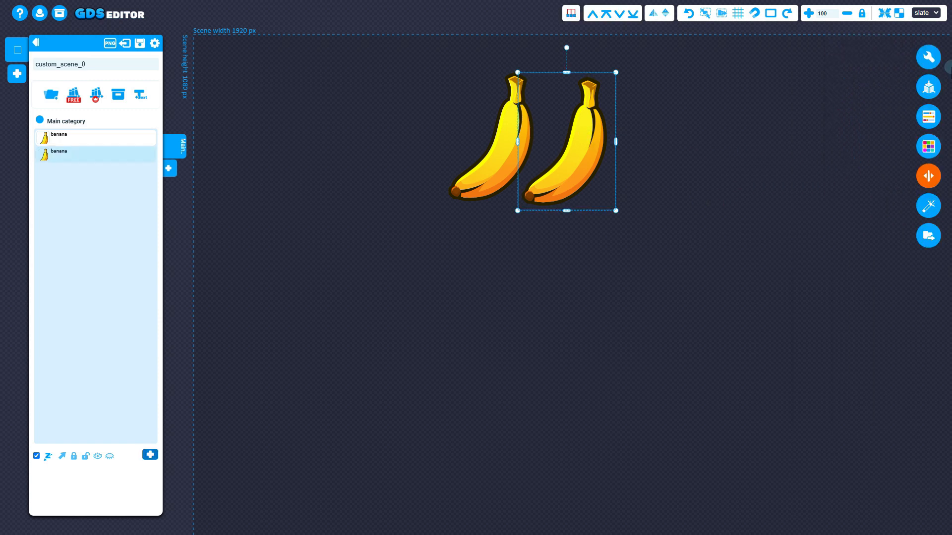
pyautogui.click(929, 59)
pyautogui.click(791, 103)
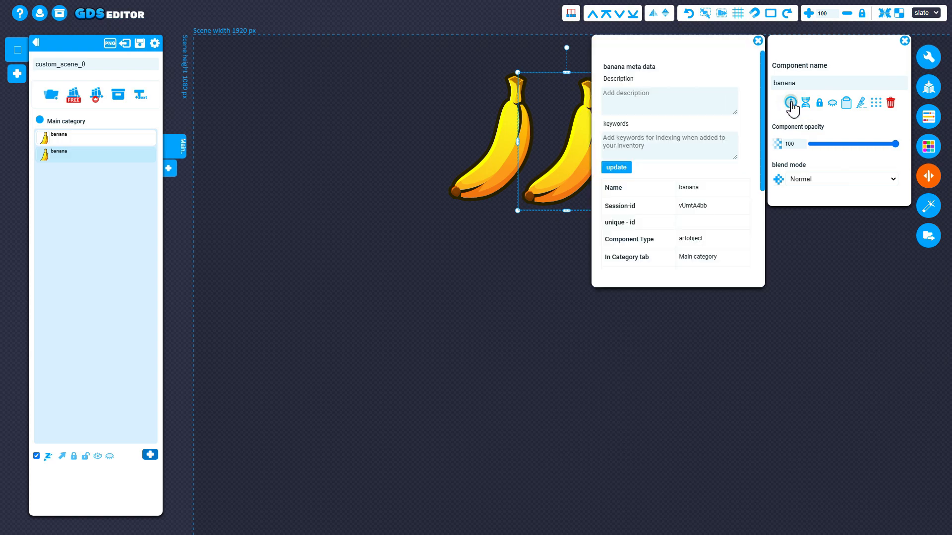
pyautogui.moveTo(575, 183); pyautogui.dragTo(419, 179)
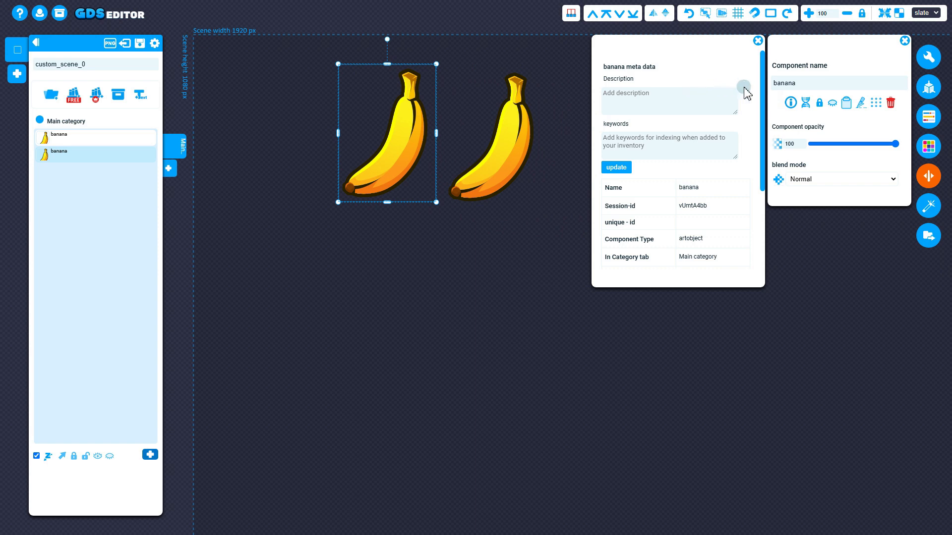
pyautogui.scroll(-1, 767, 97)
pyautogui.scroll(-3, 694, 129)
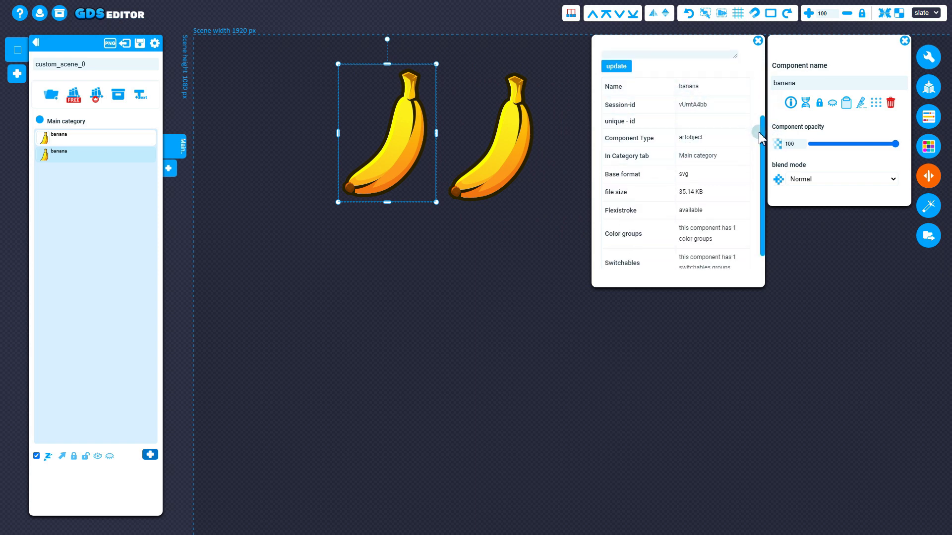
pyautogui.scroll(3, 763, 139)
# Step: Enter "my banana version" as the banana's meta data description and close its component windows
pyautogui.click(685, 100)
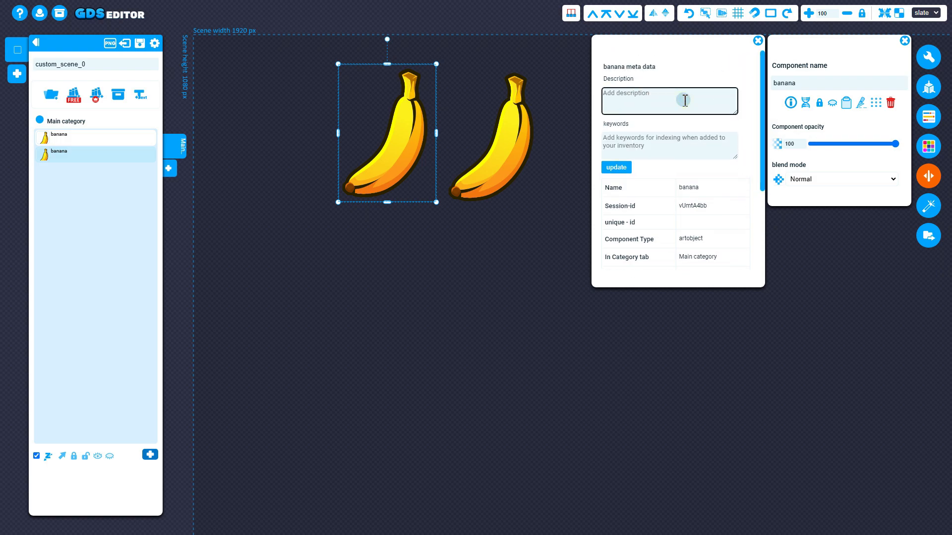
pyautogui.write('my ba')
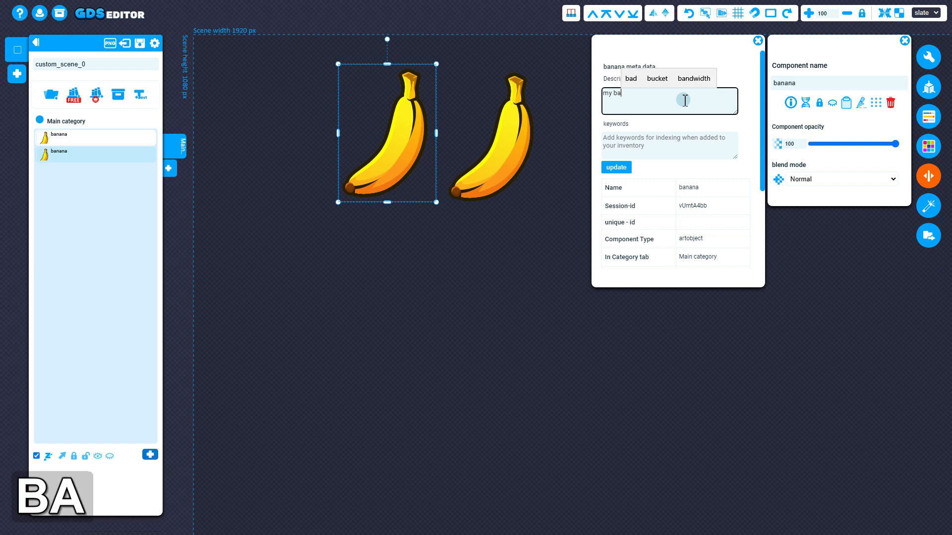
pyautogui.write('nana version')
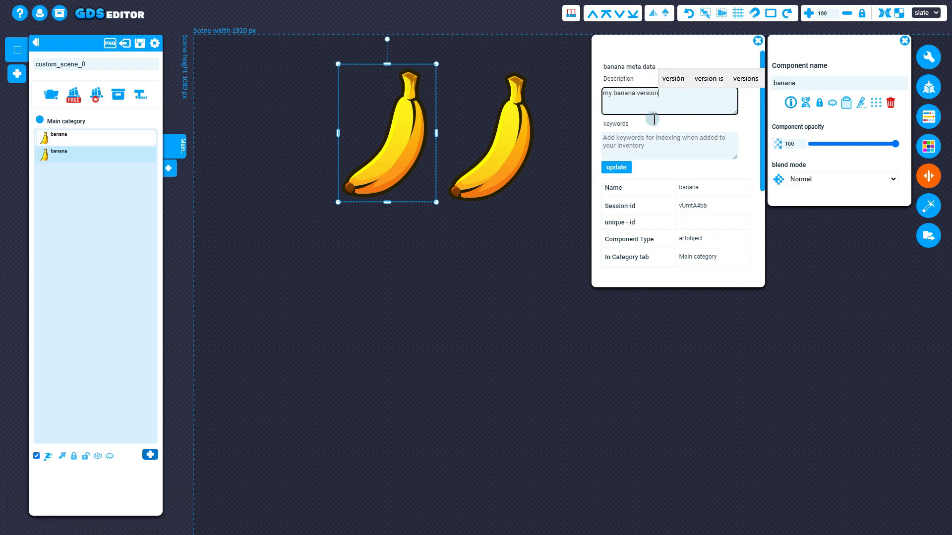
pyautogui.click(653, 149)
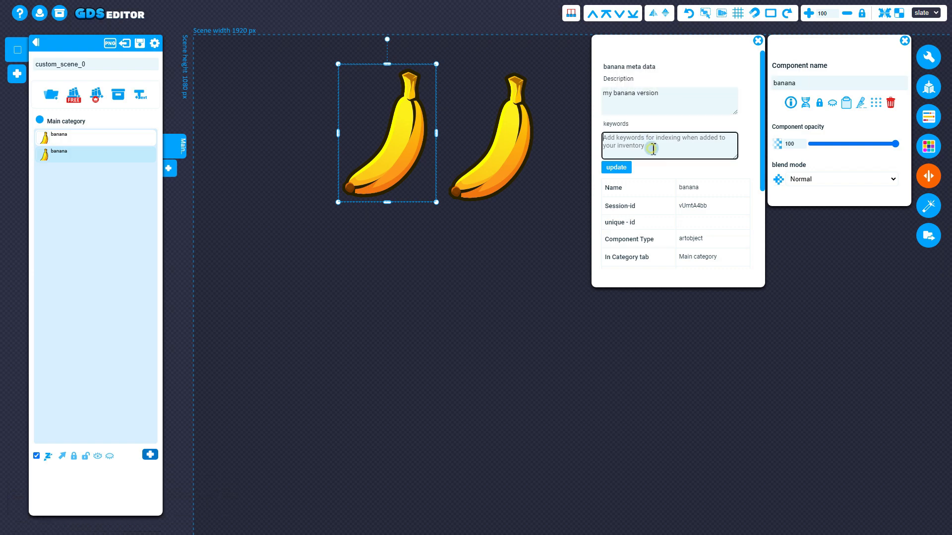
pyautogui.click(670, 111)
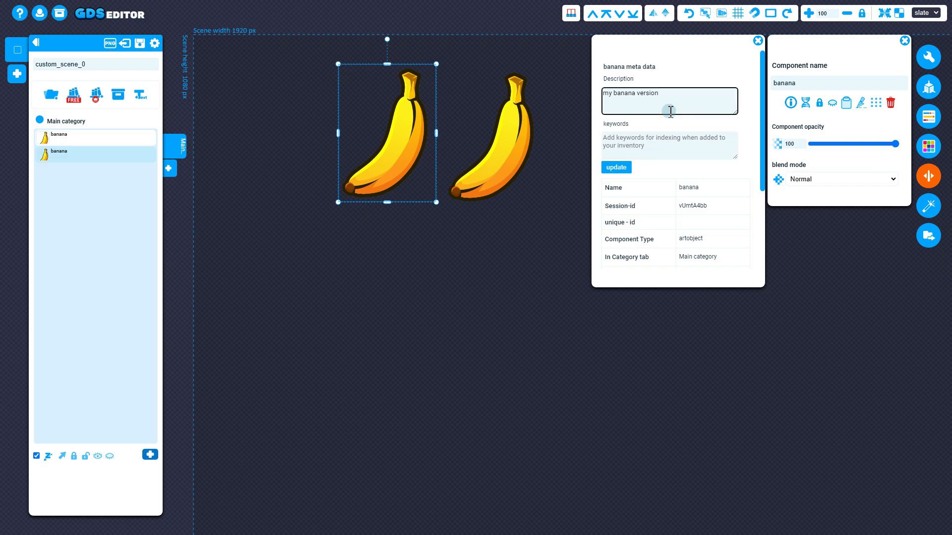
pyautogui.click(672, 144)
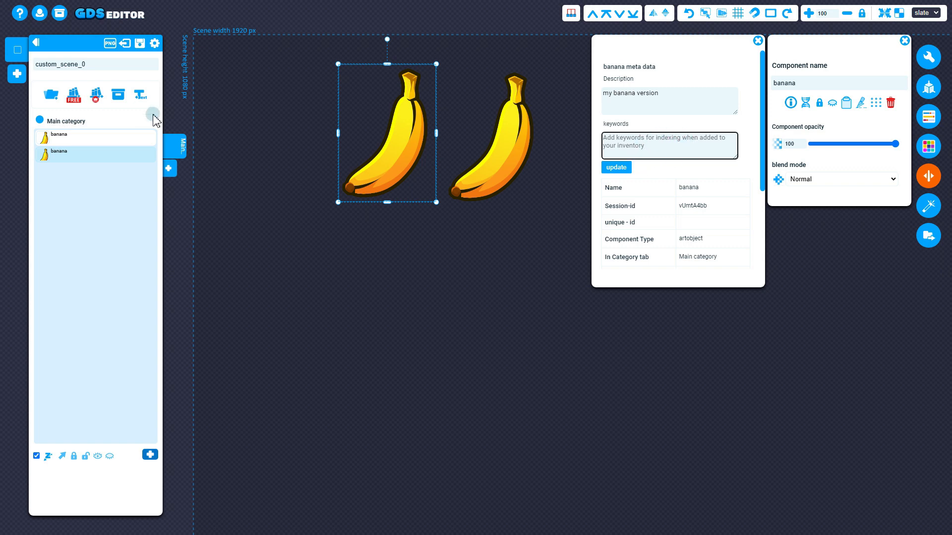
pyautogui.click(758, 40)
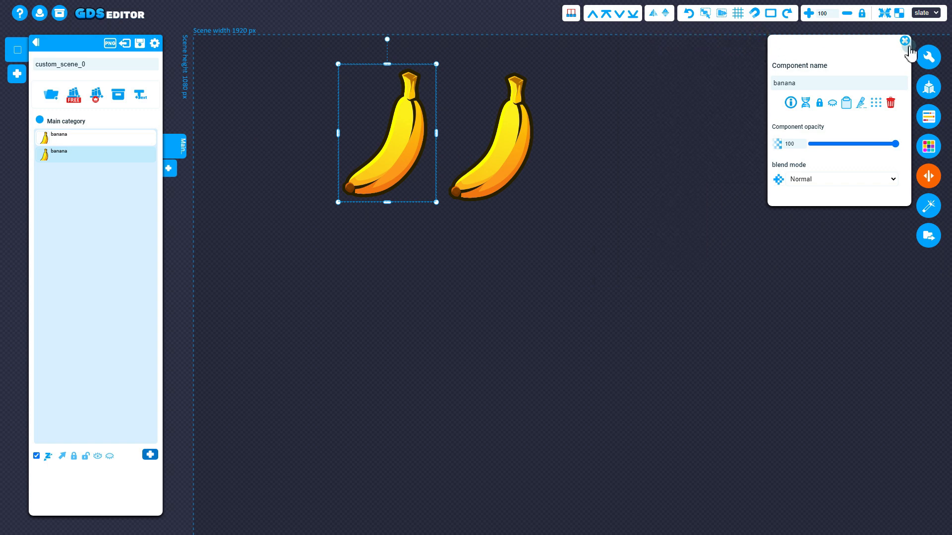
pyautogui.click(904, 41)
# Step: Move the right banana further from the left one and set its skew X to -0.01
pyautogui.moveTo(526, 151); pyautogui.dragTo(617, 155)
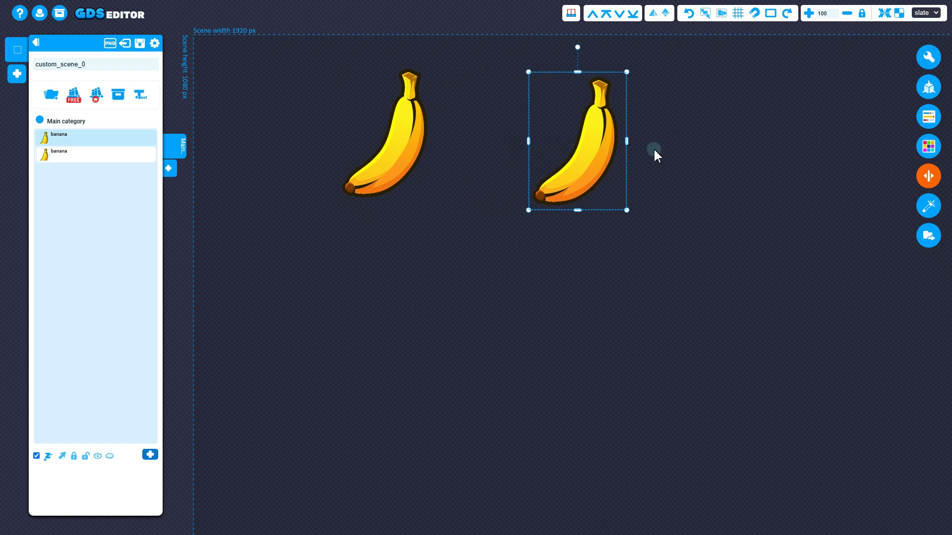
pyautogui.click(928, 87)
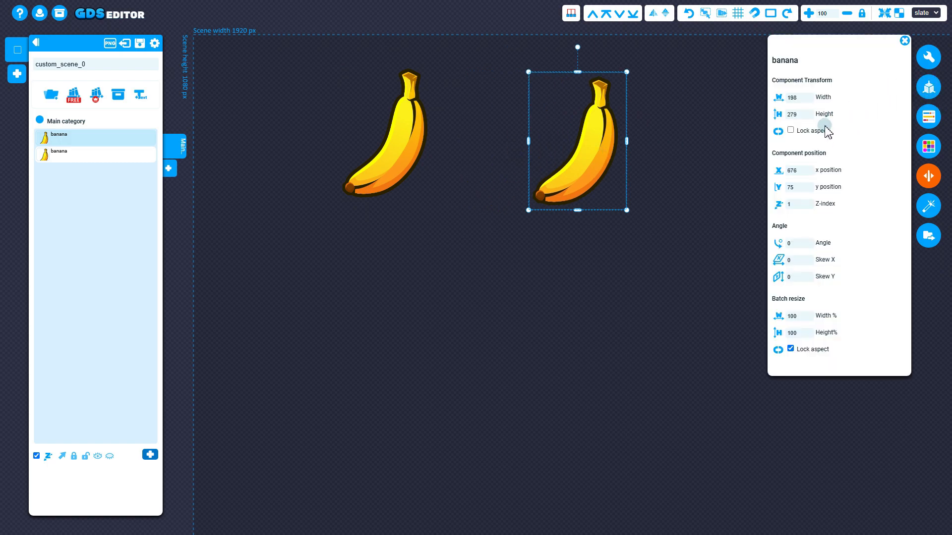
pyautogui.moveTo(724, 232); pyautogui.dragTo(699, 226)
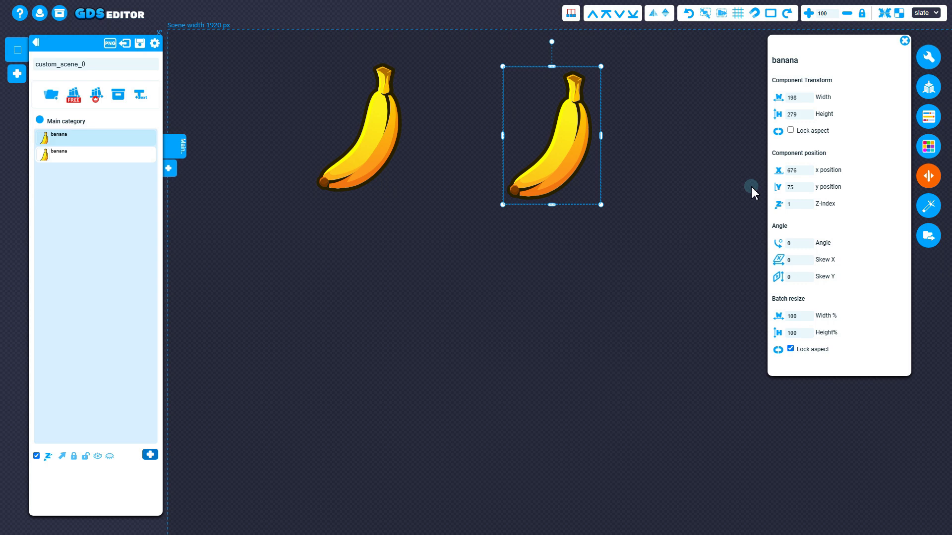
pyautogui.click(809, 262)
pyautogui.click(808, 262)
pyautogui.click(809, 262)
pyautogui.click(809, 262)
pyautogui.click(809, 257)
pyautogui.click(809, 258)
pyautogui.click(809, 258)
# Step: Slant the right banana by raising its skew Y in small increments
pyautogui.click(808, 274)
pyautogui.click(808, 275)
pyautogui.click(808, 275)
pyautogui.click(808, 274)
pyautogui.click(808, 275)
pyautogui.click(808, 275)
pyautogui.click(808, 275)
pyautogui.click(808, 274)
pyautogui.click(807, 275)
pyautogui.click(808, 275)
pyautogui.click(807, 274)
pyautogui.click(807, 275)
pyautogui.click(808, 275)
# Step: Reset the right banana's skew Y and skew X to 0, move it closer to the left banana, and deselect it
pyautogui.moveTo(800, 277); pyautogui.dragTo(772, 280)
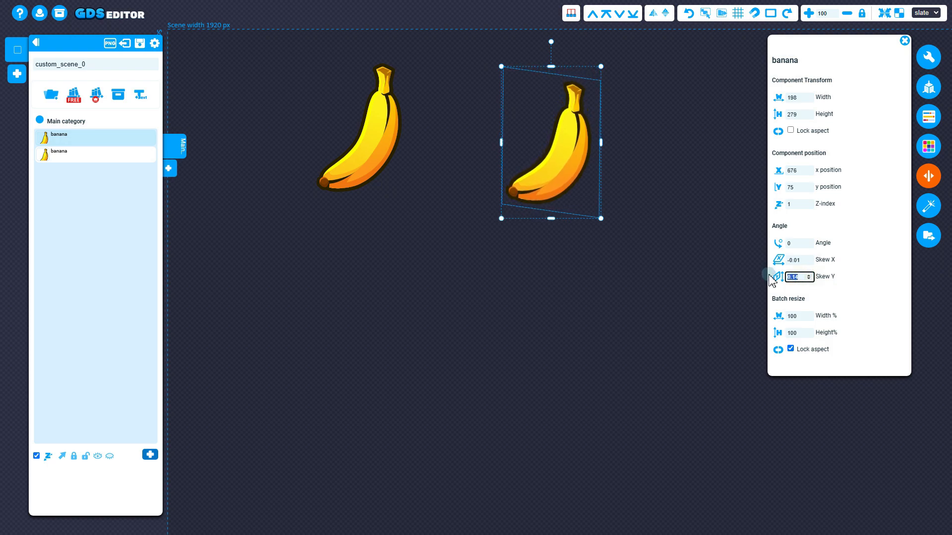
pyautogui.write('0')
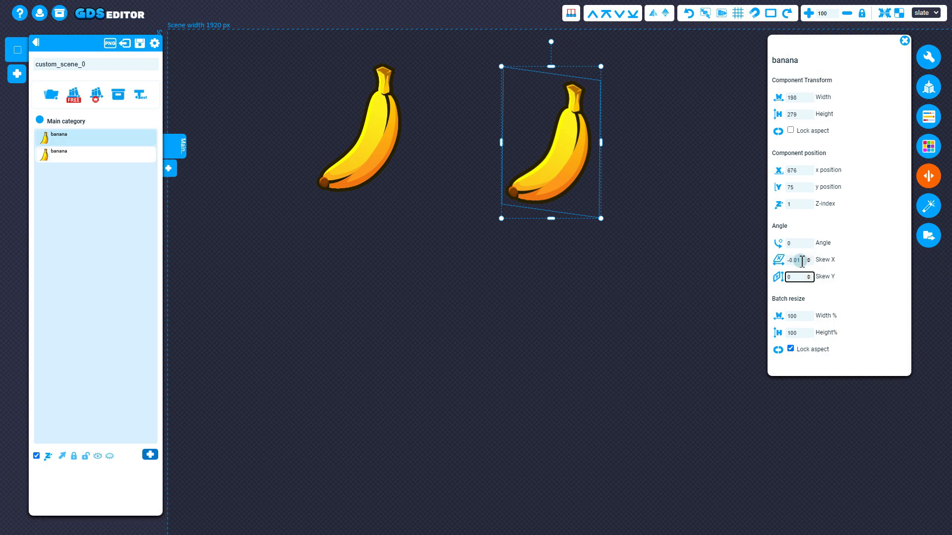
pyautogui.moveTo(803, 259); pyautogui.dragTo(779, 258)
pyautogui.write('0')
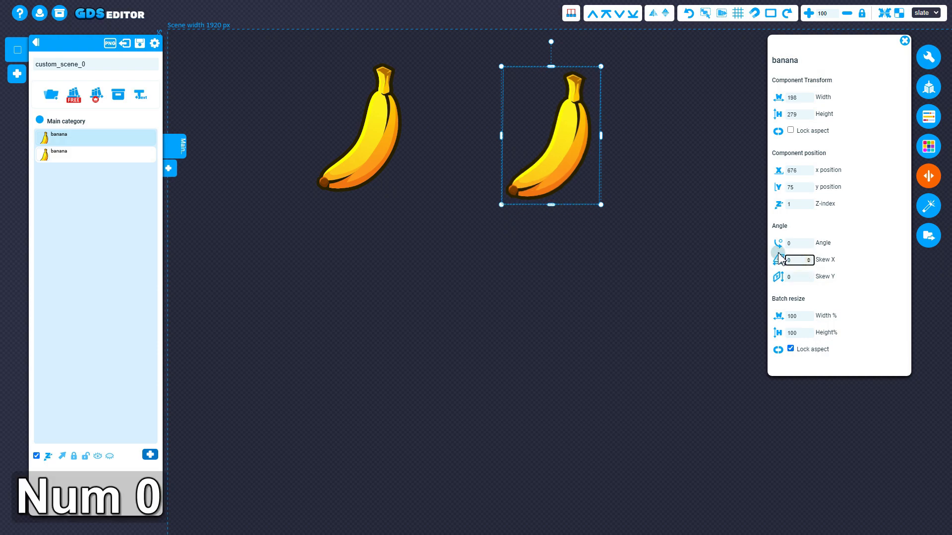
pyautogui.moveTo(587, 159); pyautogui.dragTo(522, 149)
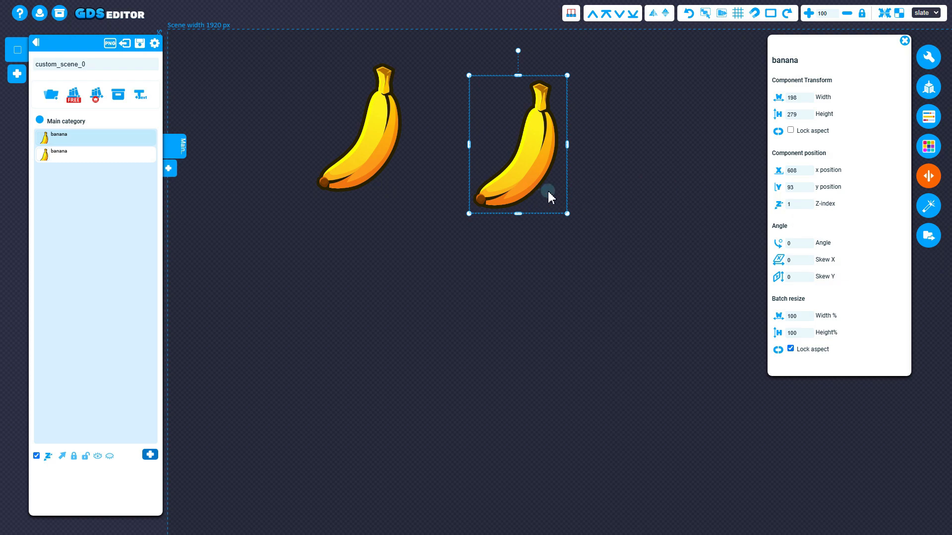
pyautogui.click(604, 274)
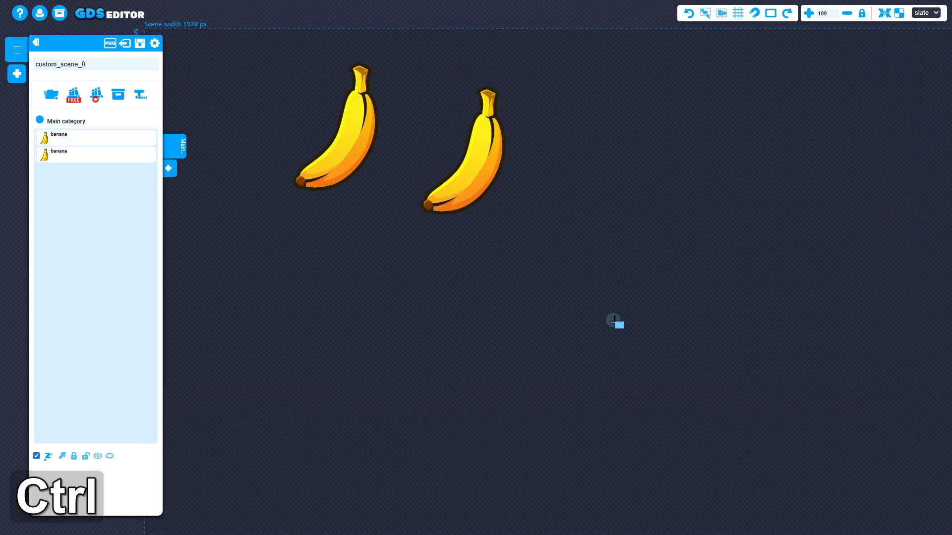
# Step: Select both bananas and batch resize them to 50% width with the aspect locked
pyautogui.keyDown('ctrl'); pyautogui.moveTo(352, 96); pyautogui.dragTo(570, 238); pyautogui.keyUp('ctrl')
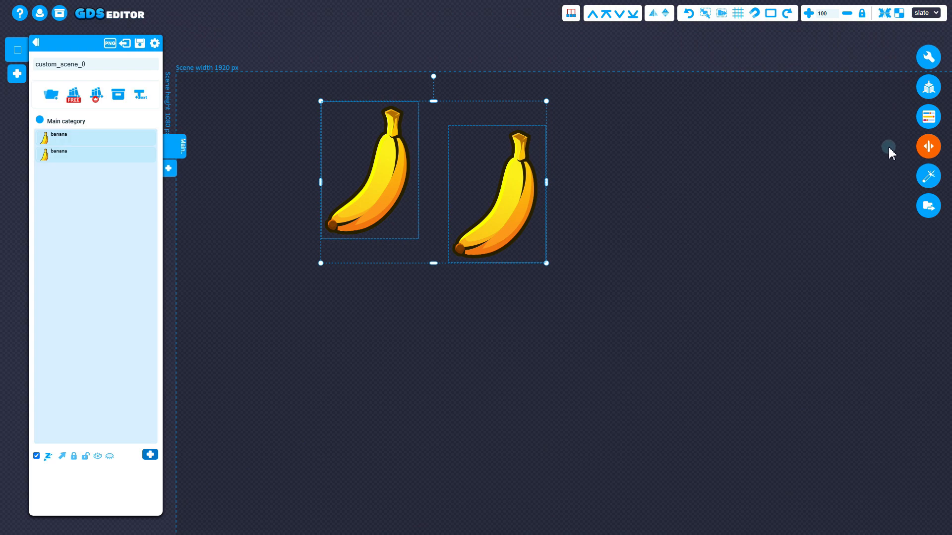
pyautogui.click(928, 88)
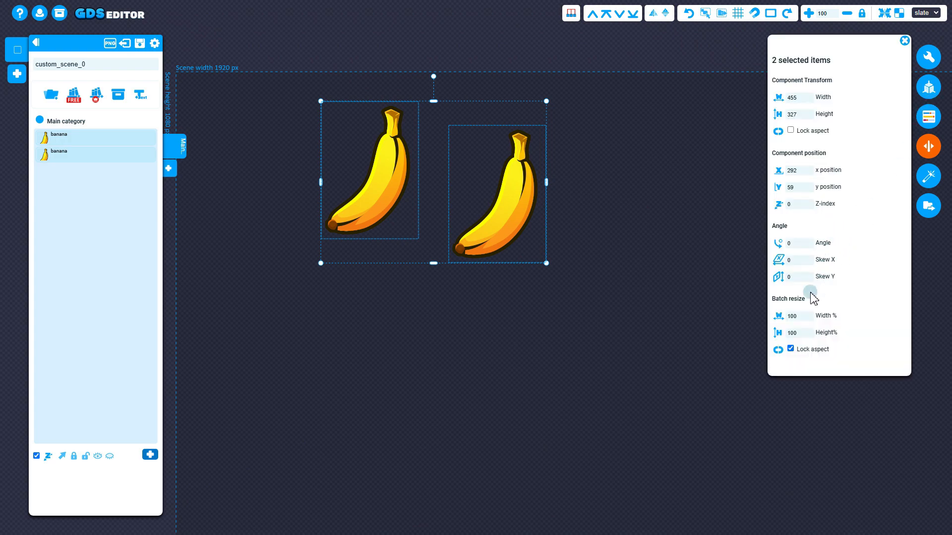
pyautogui.doubleClick(793, 316)
pyautogui.write('50')
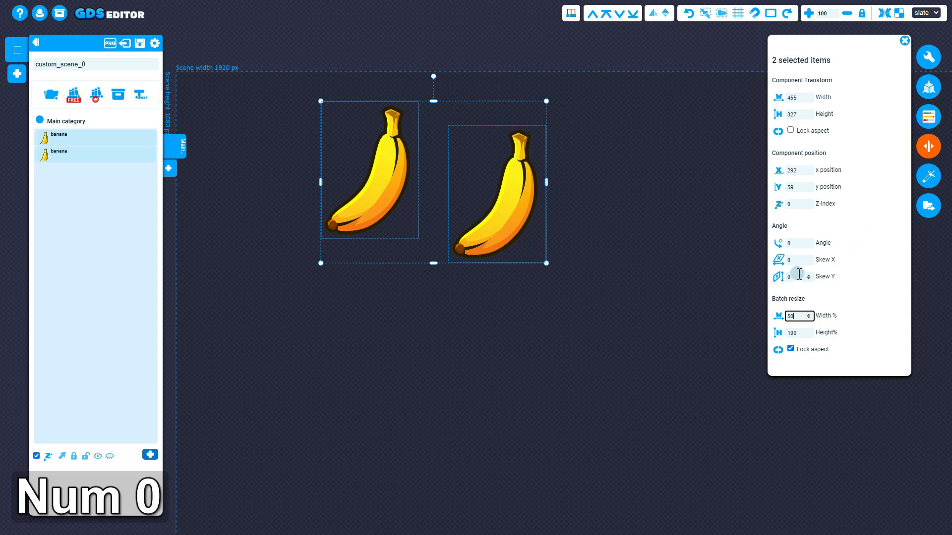
pyautogui.press('Return')
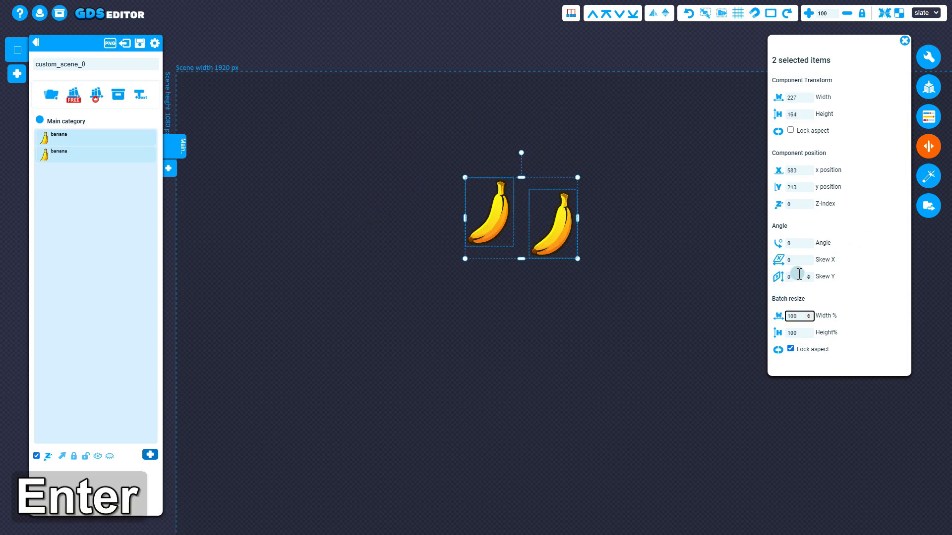
# Step: Move both bananas to about x 418, y 114, then set their combined width to 300 and enable the component transform's aspect lock
pyautogui.moveTo(553, 234); pyautogui.dragTo(472, 185)
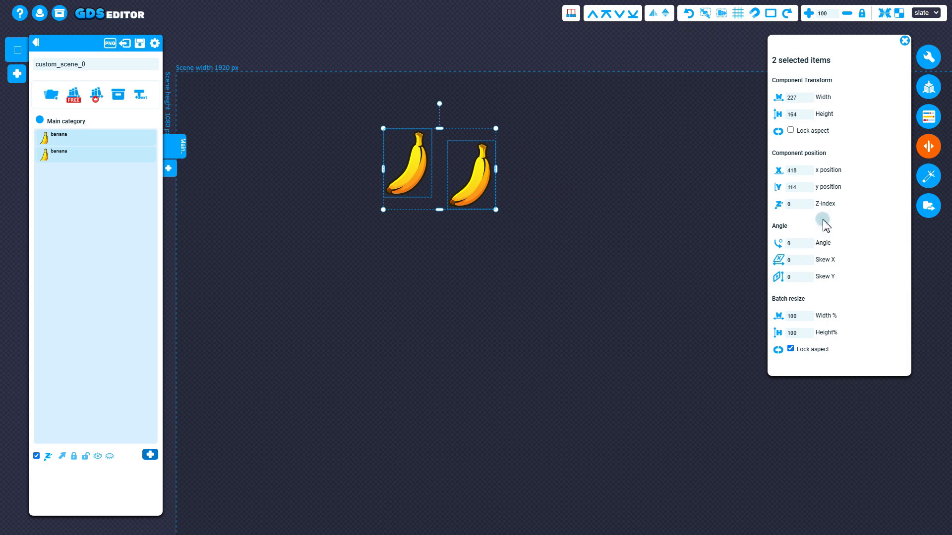
pyautogui.click(790, 97)
pyautogui.doubleClick(790, 97)
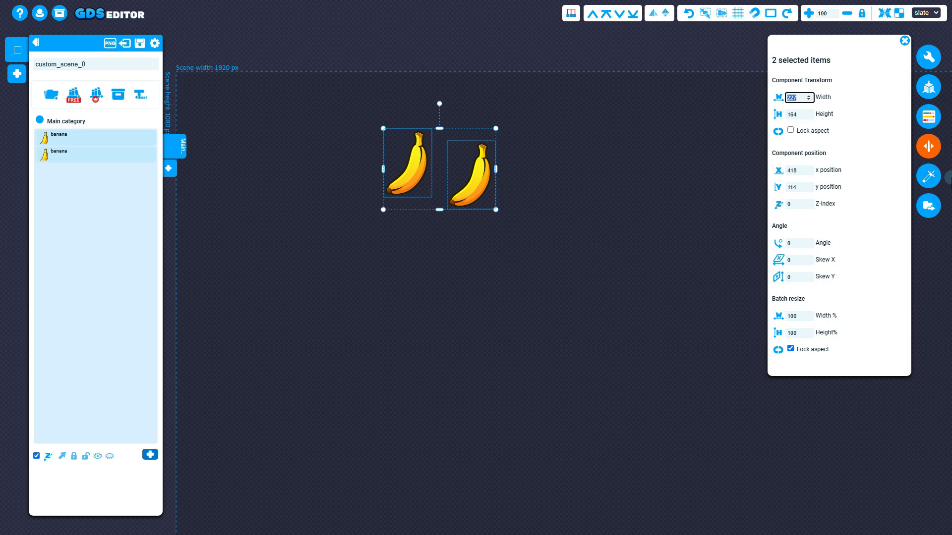
pyautogui.write('300')
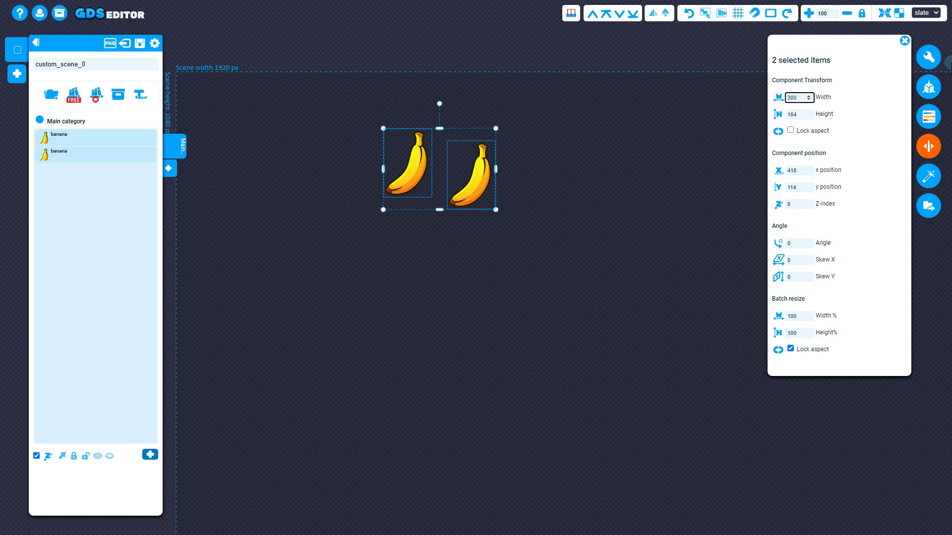
pyautogui.click(790, 130)
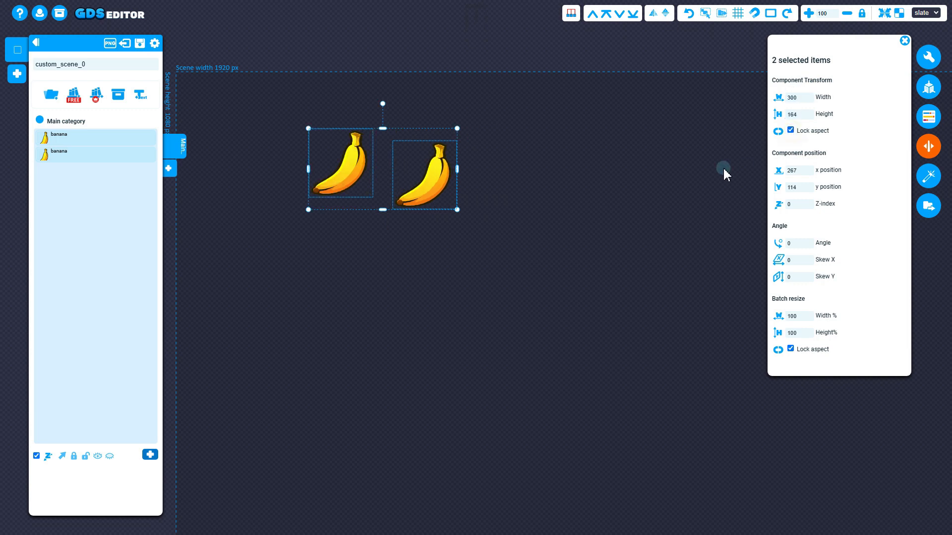
pyautogui.press('Return')
# Step: Undo the last resize and move, and reselect both bananas with their transform settings open
pyautogui.hotkey('ctrl', 'z')
pyautogui.hotkey('ctrl', 'z')
pyautogui.click(506, 215)
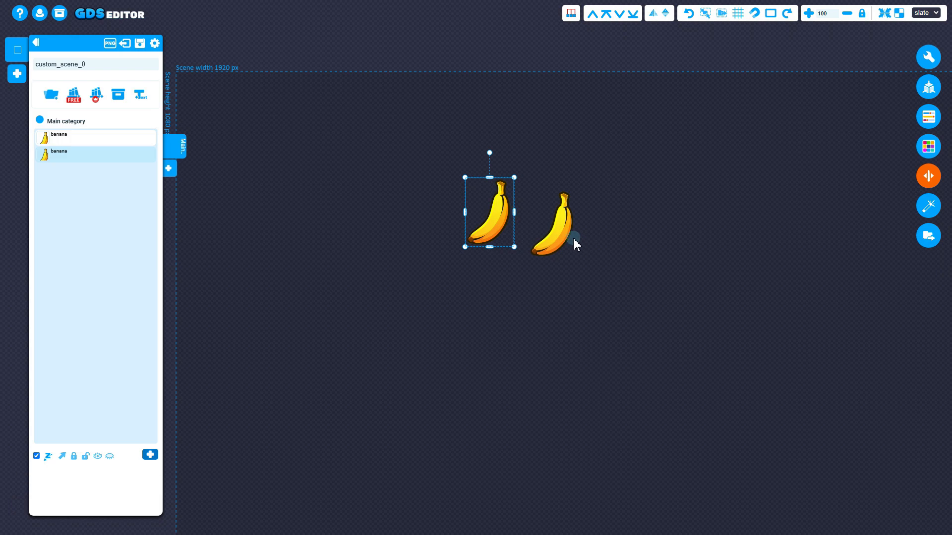
pyautogui.keyDown('shift'); pyautogui.click(575, 239); pyautogui.keyUp('shift')
pyautogui.click(921, 87)
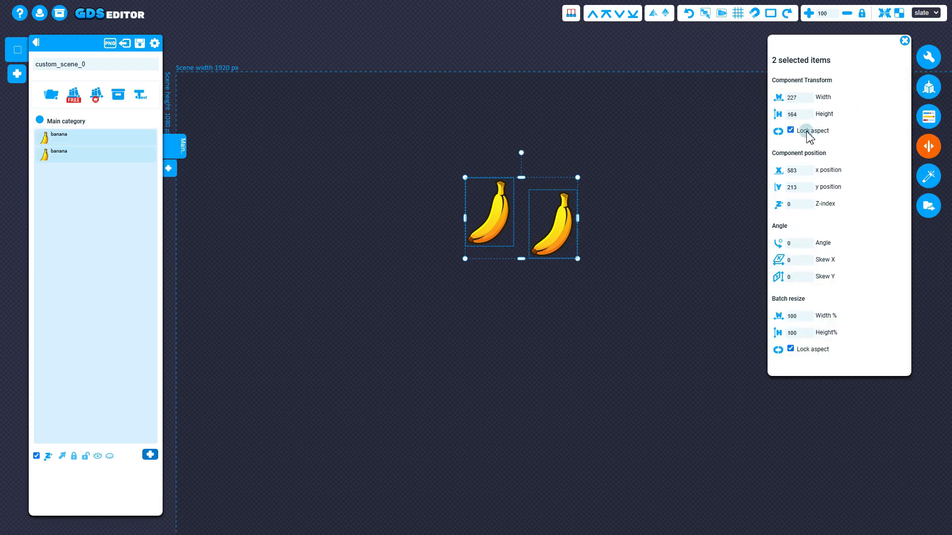
# Step: Set the two bananas' combined width to 300 with the aspect locked and close the transform settings
pyautogui.doubleClick(793, 97)
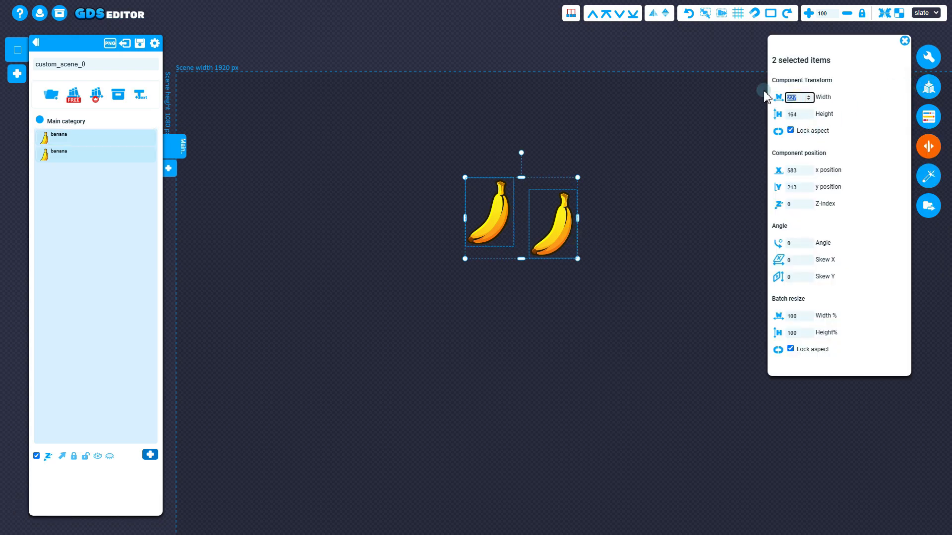
pyautogui.write('300')
pyautogui.press('Return')
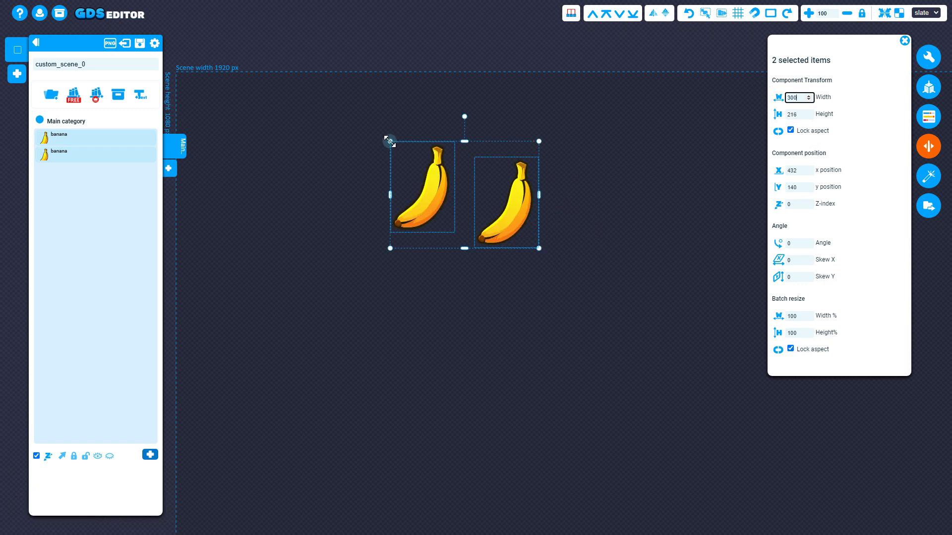
pyautogui.click(904, 41)
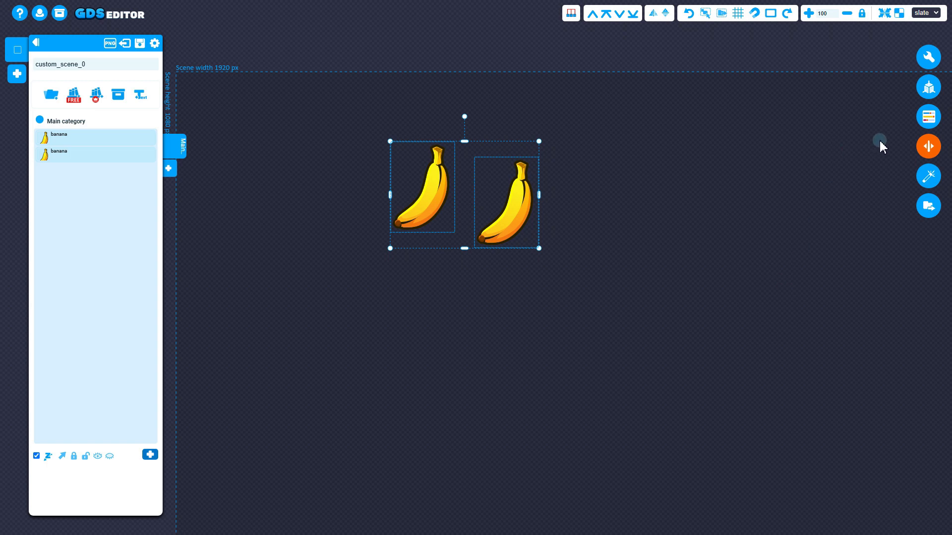
# Step: Import green_apple.svg into the scene and move the apple higher, right of the scene's initial drop point
pyautogui.click(645, 200)
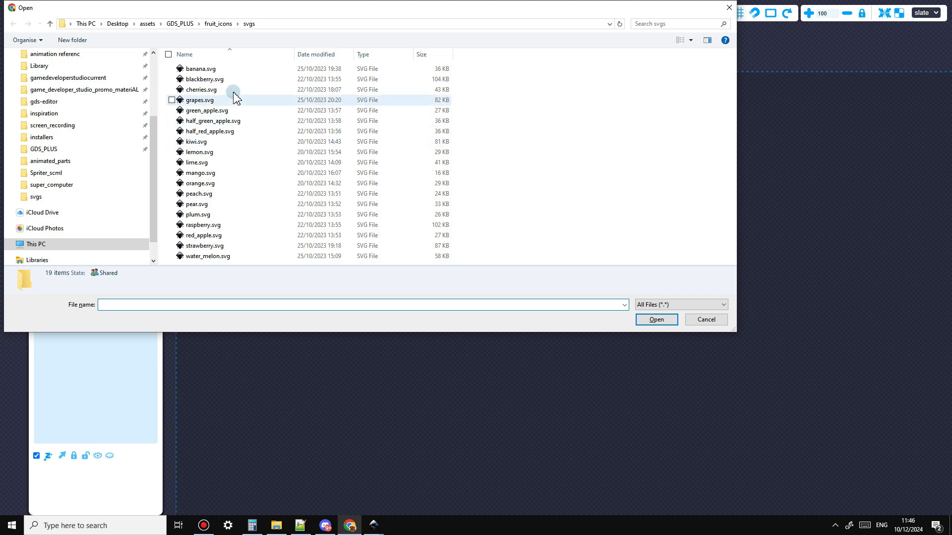
pyautogui.click(207, 110)
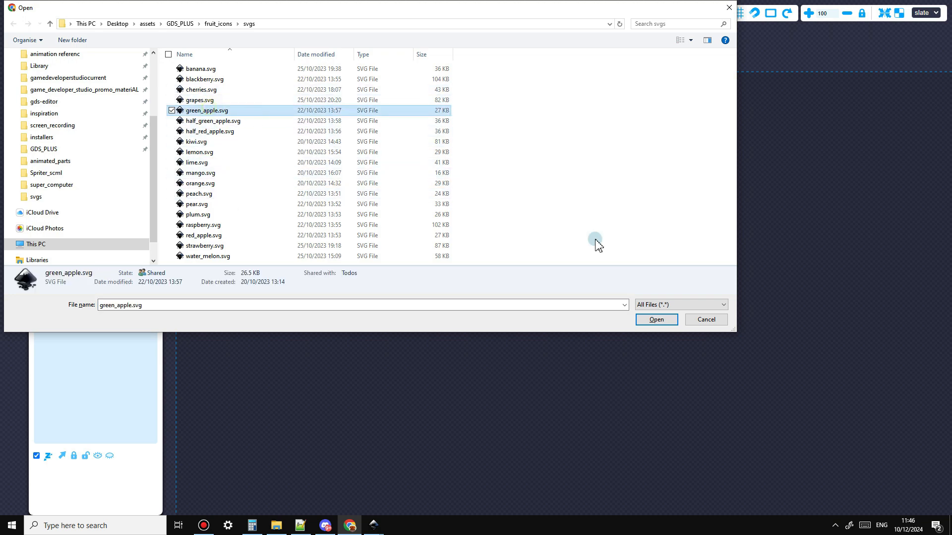
pyautogui.click(658, 320)
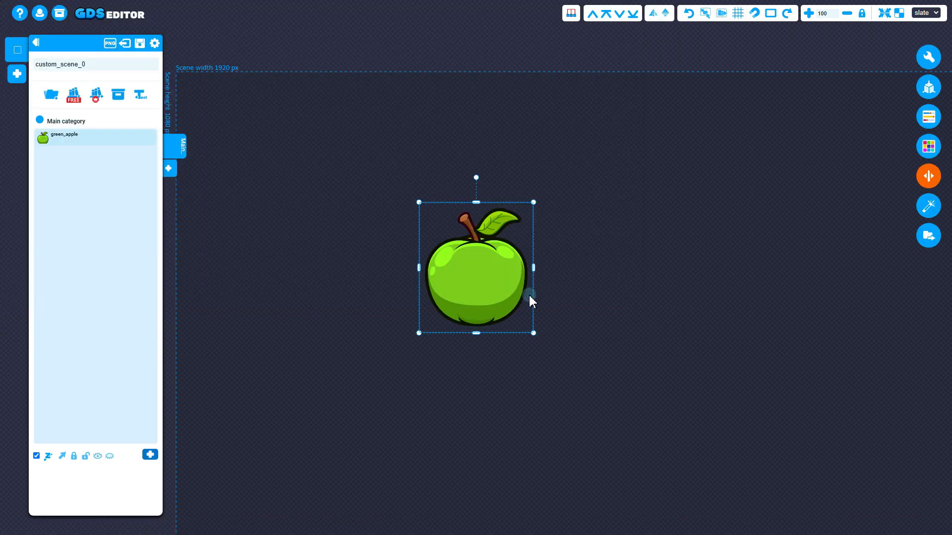
pyautogui.moveTo(496, 281); pyautogui.dragTo(453, 208)
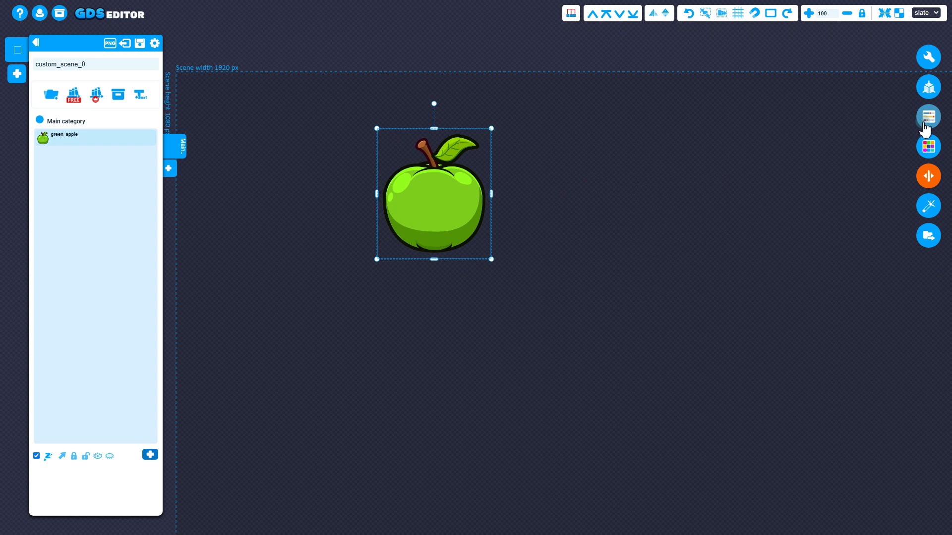
pyautogui.moveTo(465, 190); pyautogui.dragTo(598, 157)
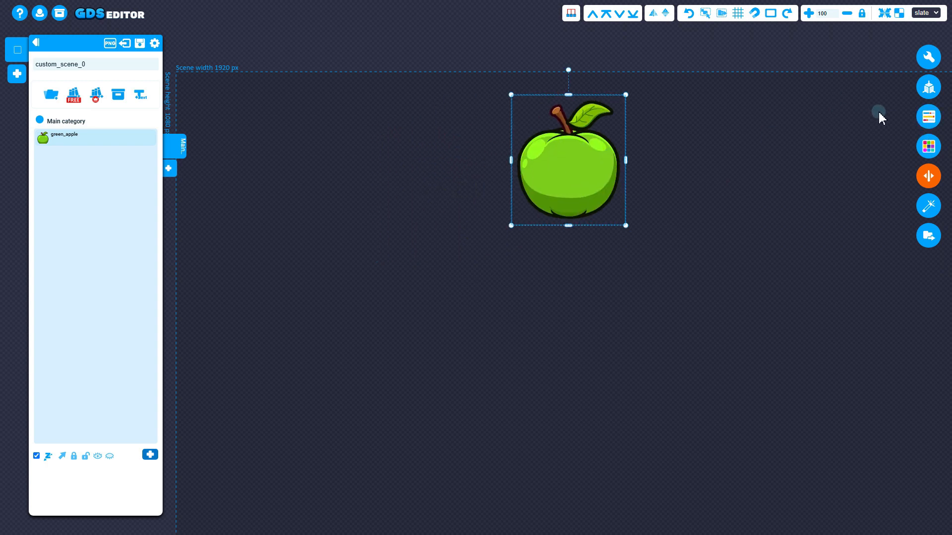
# Step: Open the green apple's color controls and examine its apple, stem and leaf color groups, returning to the apple group
pyautogui.click(928, 119)
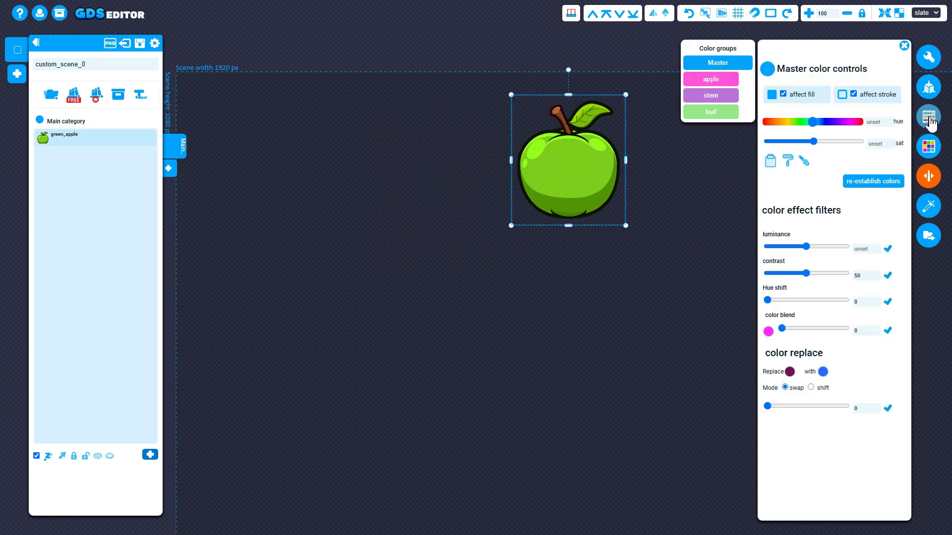
pyautogui.click(725, 83)
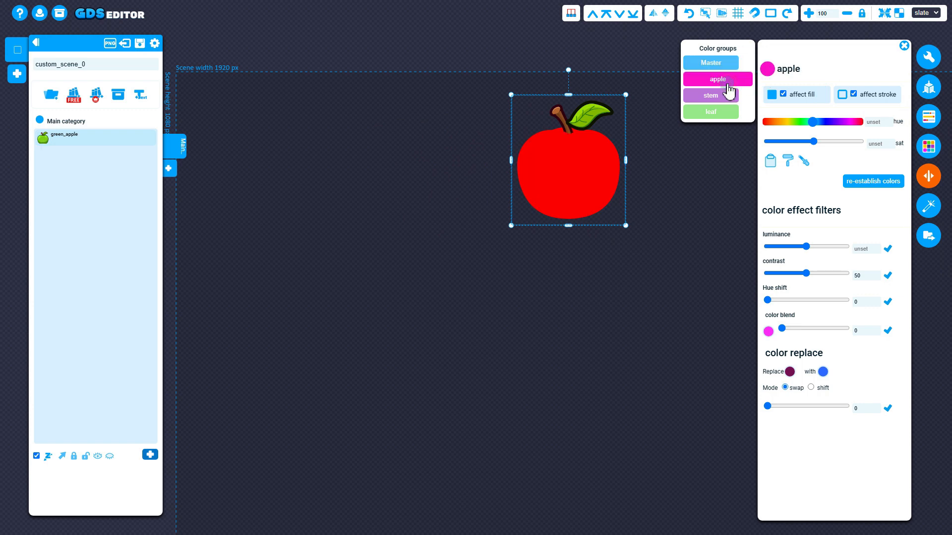
pyautogui.click(725, 95)
pyautogui.click(725, 113)
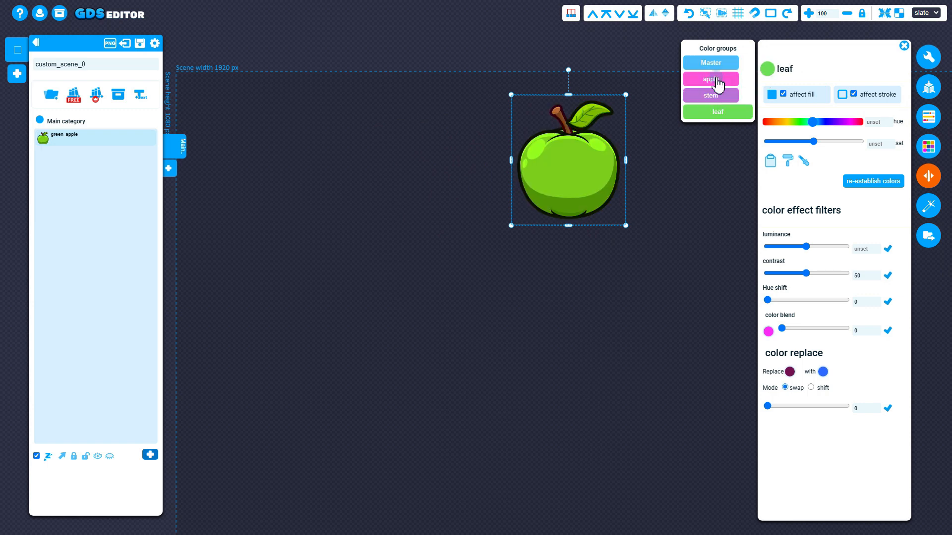
pyautogui.click(719, 81)
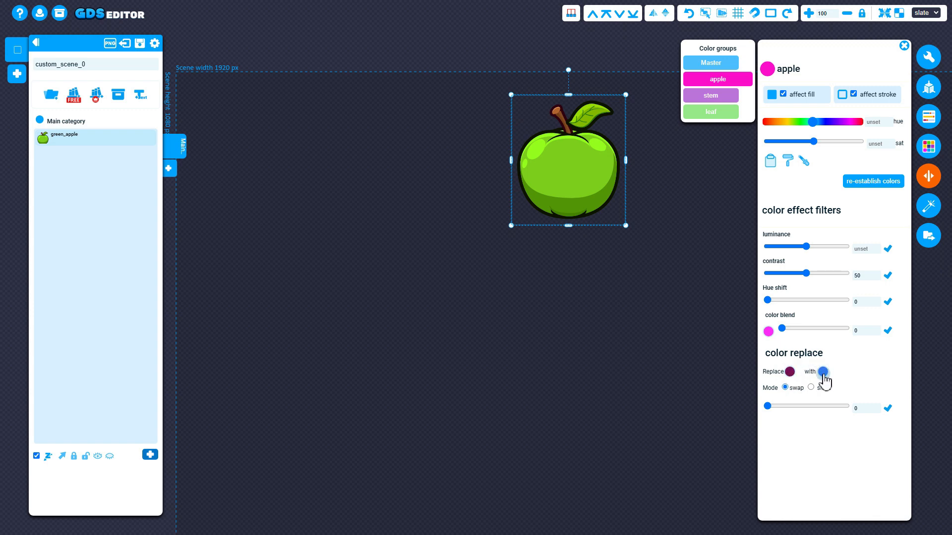
# Step: Sample the brown of the apple's stem (#864b24) as the color for color replace to look for
pyautogui.click(789, 372)
pyautogui.scroll(5, 513, 227)
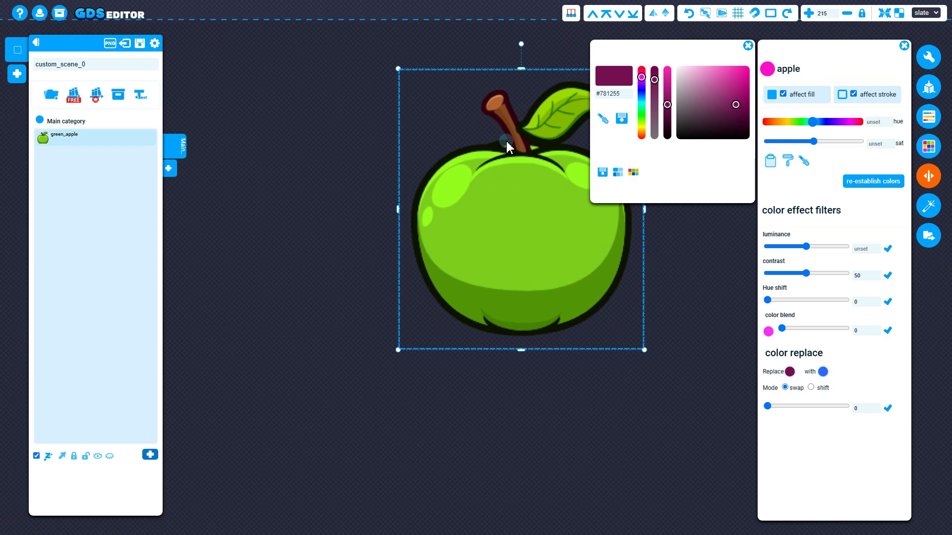
pyautogui.scroll(1, 505, 141)
pyautogui.click(603, 118)
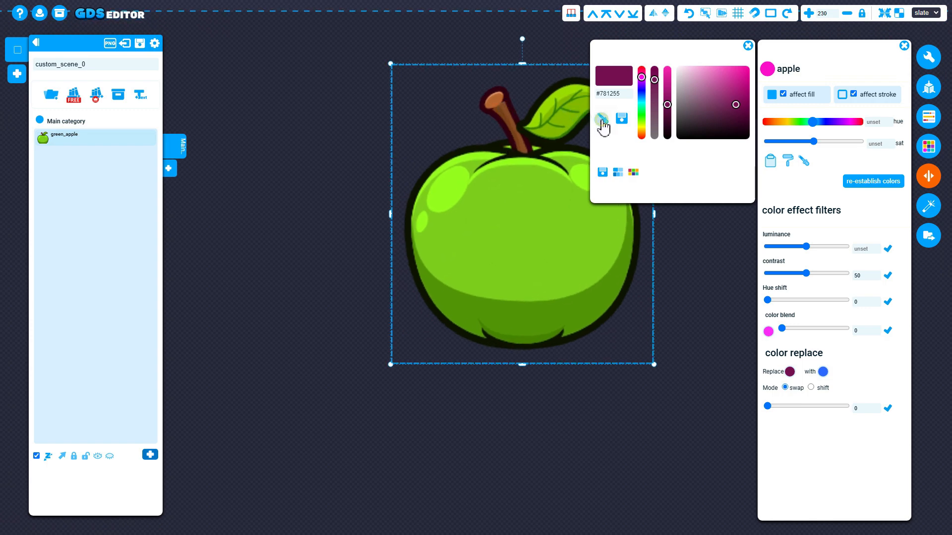
pyautogui.click(507, 109)
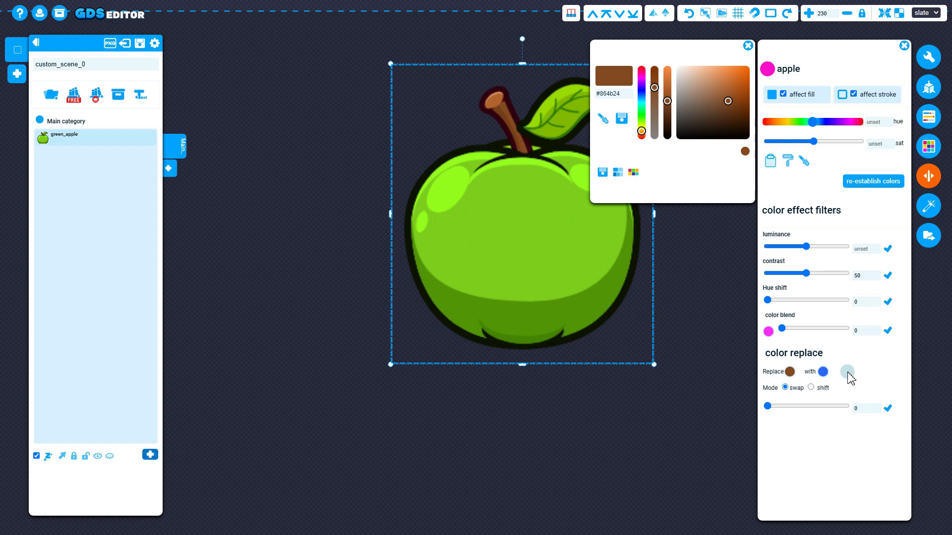
# Step: Change the replacement color to a bright magenta and close the color picker
pyautogui.click(823, 372)
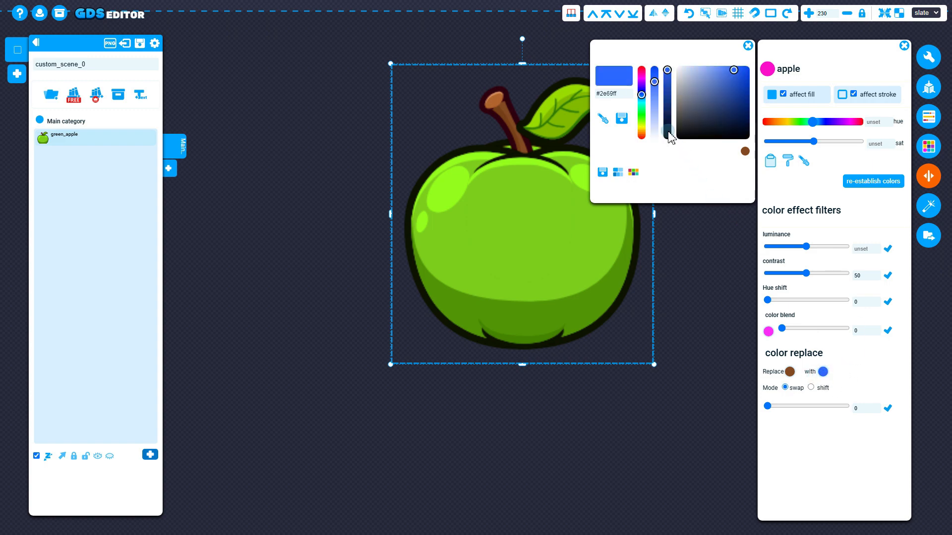
pyautogui.moveTo(638, 93); pyautogui.dragTo(640, 84)
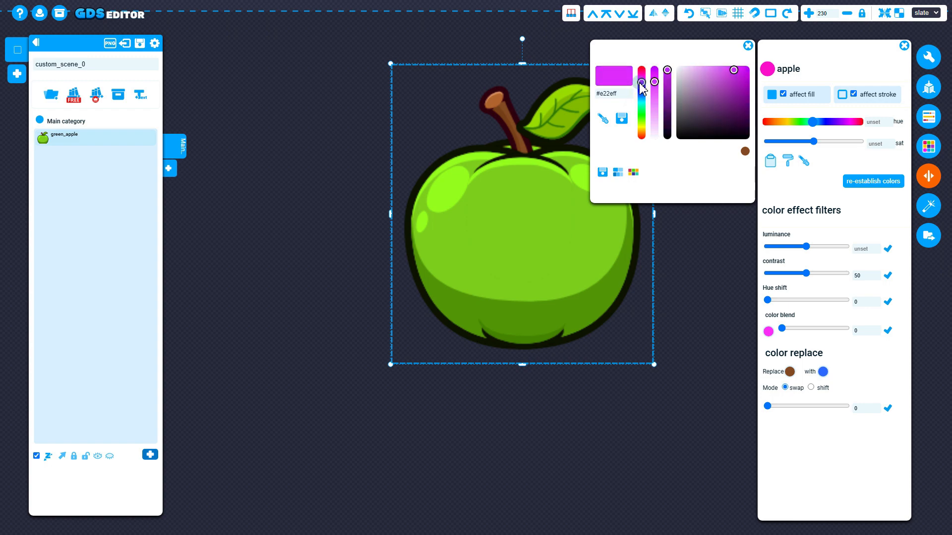
pyautogui.click(748, 45)
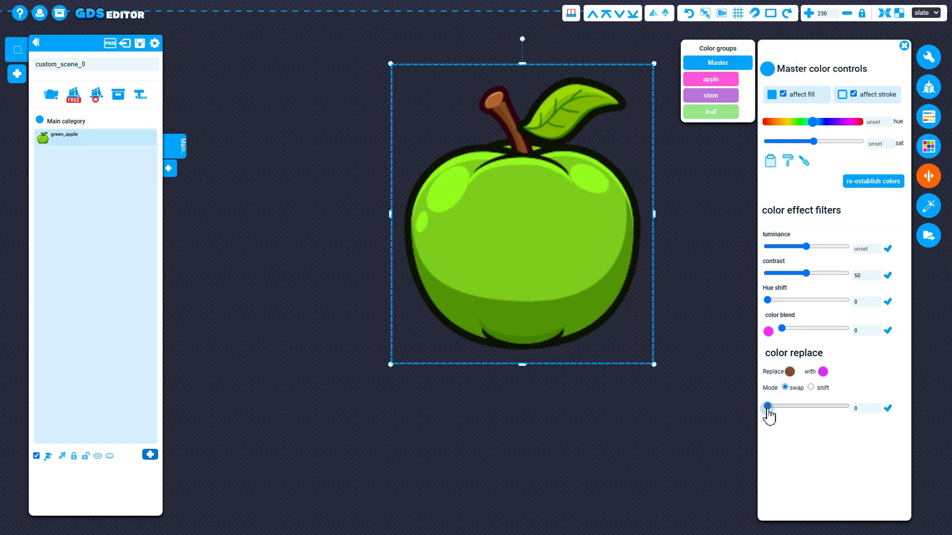
# Step: Try the color replacement in swap mode at 32, then return its amount to 0
pyautogui.moveTo(767, 407); pyautogui.dragTo(778, 411)
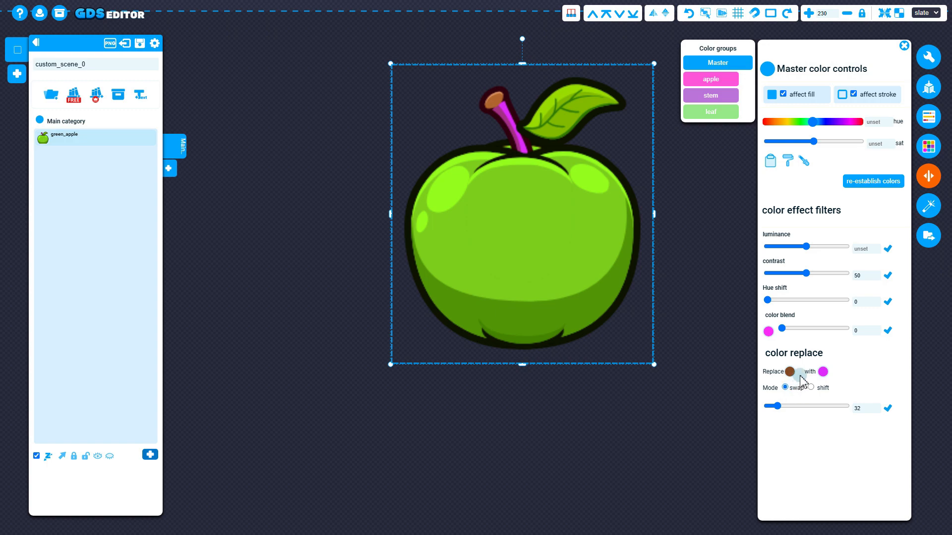
pyautogui.moveTo(778, 406)
pyautogui.mouseDown()
pyautogui.moveTo(839, 410)
pyautogui.moveTo(766, 407)
pyautogui.mouseUp()
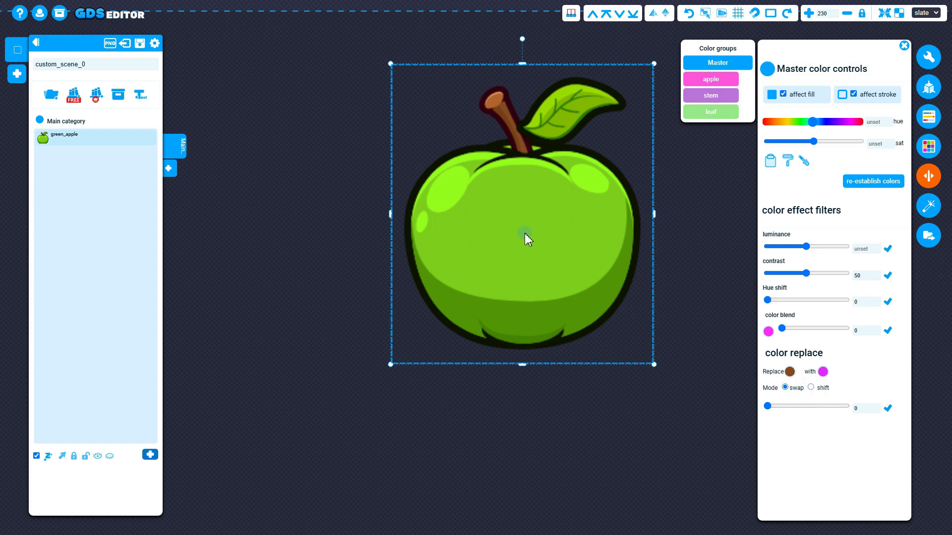
# Step: Sample the green of the apple's body (#7ed01f) as the color for color replace to look for
pyautogui.click(790, 372)
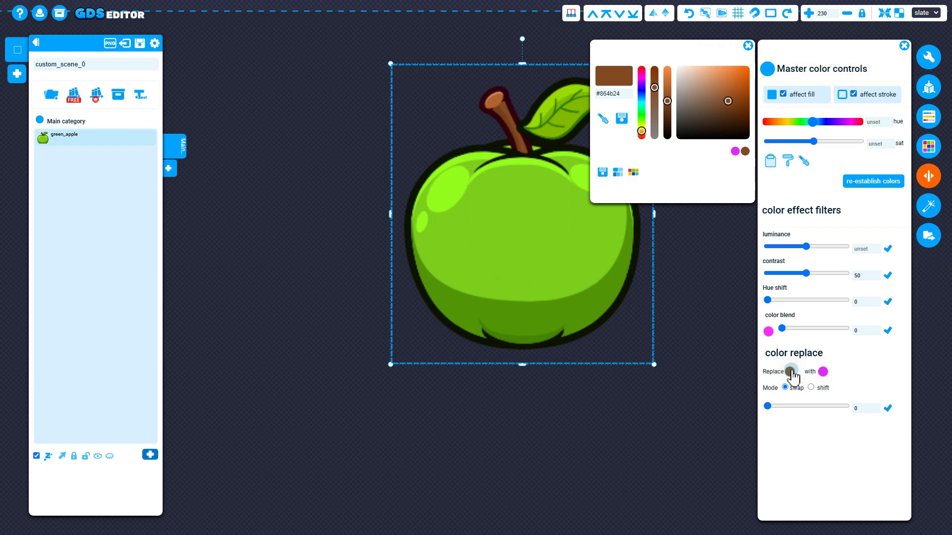
pyautogui.click(604, 119)
pyautogui.click(488, 233)
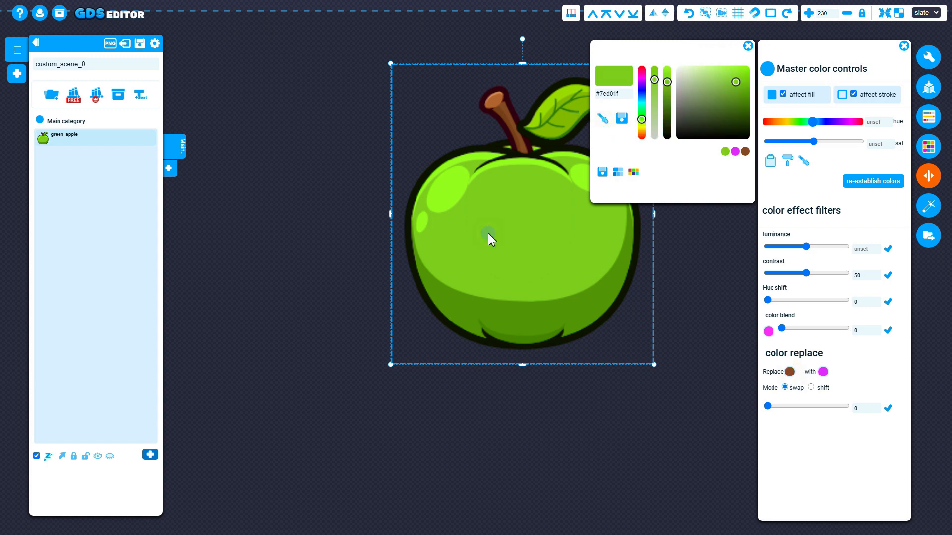
# Step: Change the color replace target color from magenta to a light blue and close the color picker
pyautogui.click(822, 372)
pyautogui.click(642, 100)
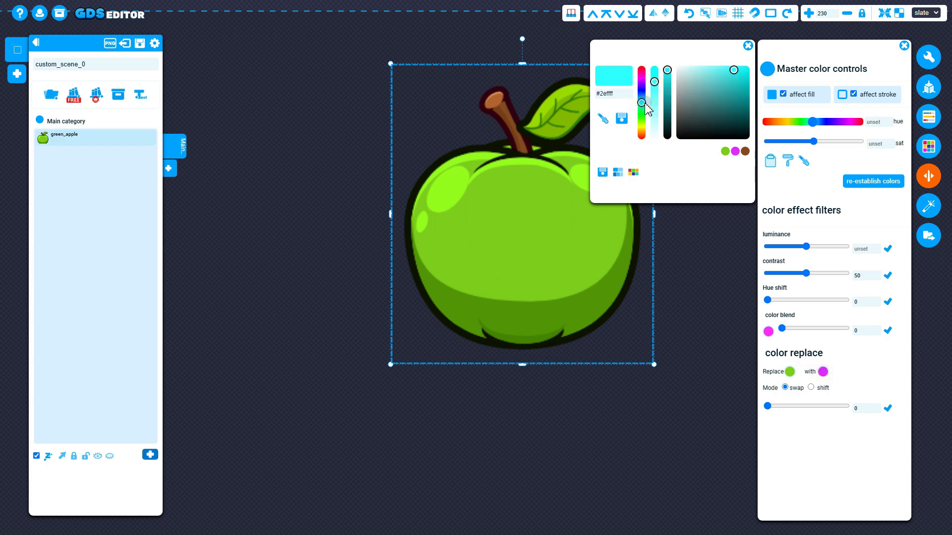
pyautogui.click(748, 46)
# Step: Compare the replacement in swap and shift modes, then apply it in shift mode at 255 after trying and undoing a contrast of 58
pyautogui.moveTo(769, 408); pyautogui.dragTo(849, 416)
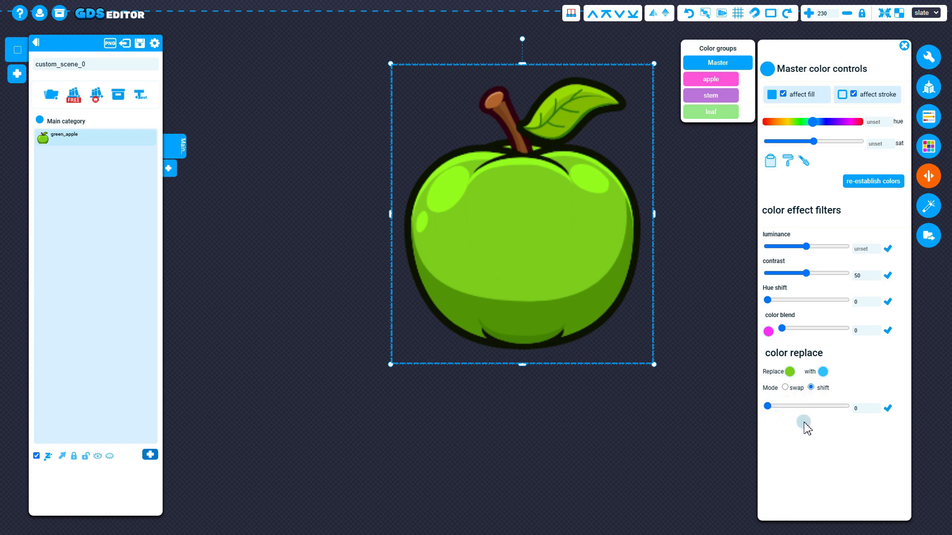
pyautogui.moveTo(767, 408); pyautogui.dragTo(845, 416)
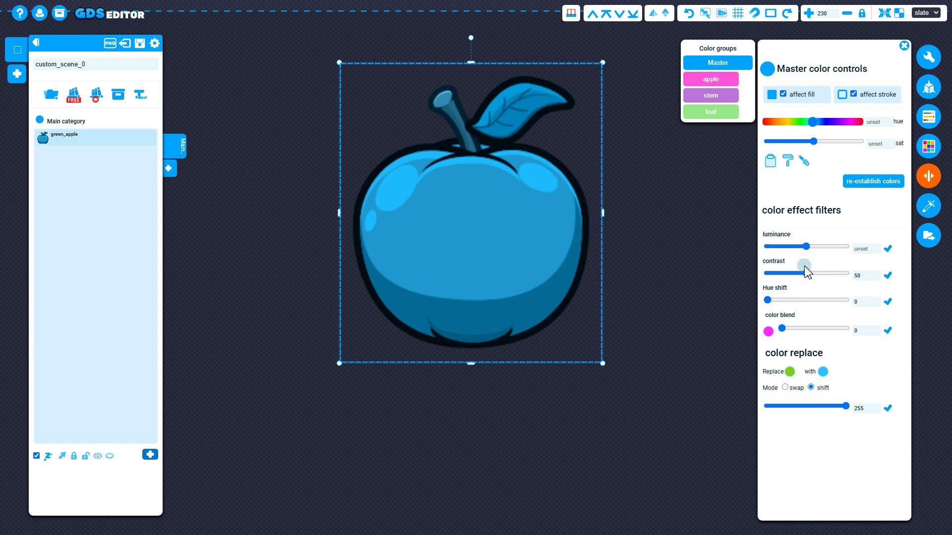
pyautogui.moveTo(807, 273); pyautogui.dragTo(816, 282)
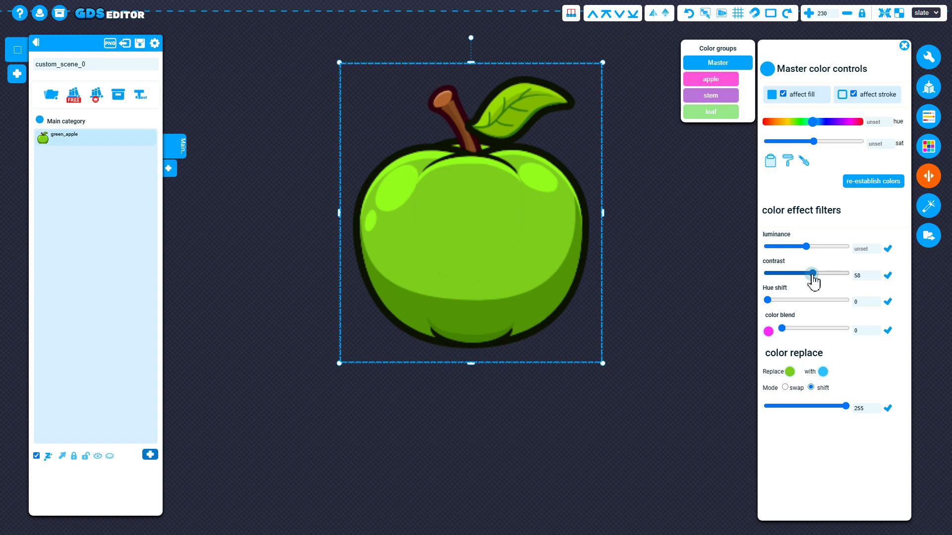
pyautogui.hotkey('ctrl', 'z')
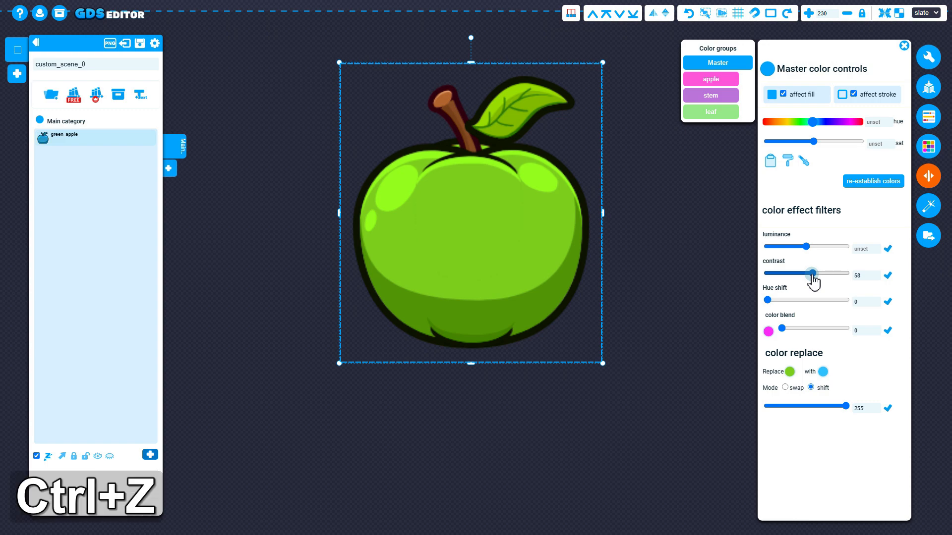
pyautogui.click(888, 408)
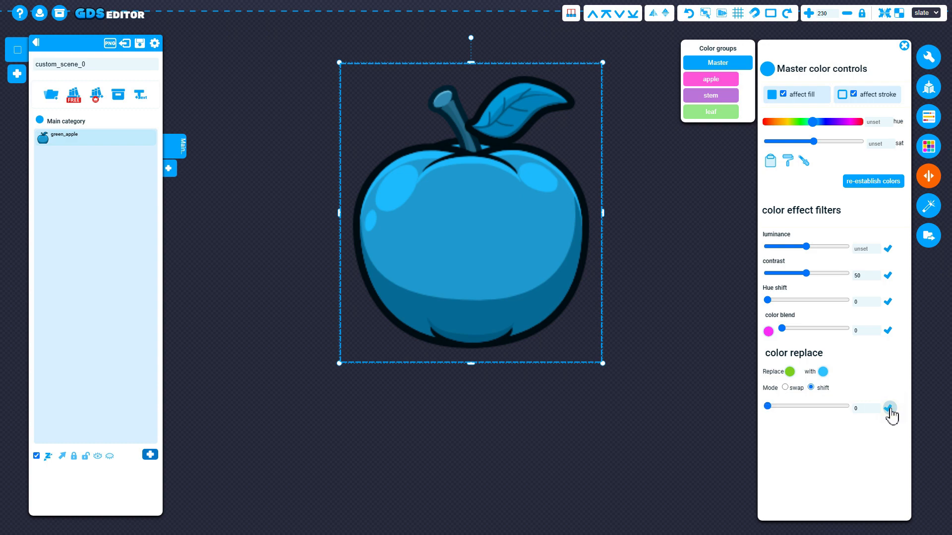
# Step: Try a higher contrast on the blue apple, then re-establish its original colors
pyautogui.moveTo(806, 273)
pyautogui.mouseDown()
pyautogui.moveTo(860, 275)
pyautogui.moveTo(772, 285)
pyautogui.moveTo(846, 276)
pyautogui.moveTo(801, 280)
pyautogui.moveTo(818, 281)
pyautogui.mouseUp()
pyautogui.click(888, 185)
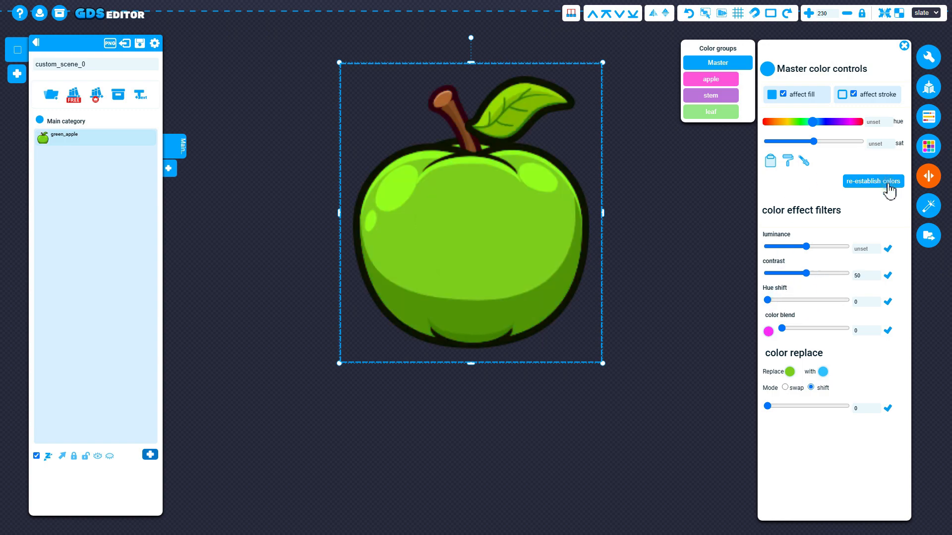
# Step: Preview color replace at 158, luminance at 0.6 and contrast at 54 without applying them, then close the color controls and deselect the apple
pyautogui.moveTo(767, 406); pyautogui.dragTo(816, 410)
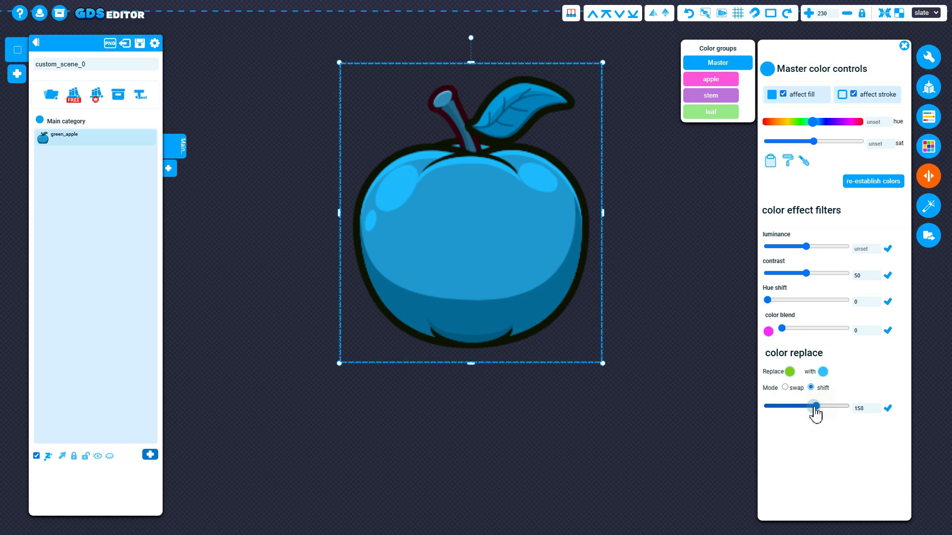
pyautogui.moveTo(806, 247); pyautogui.dragTo(815, 248)
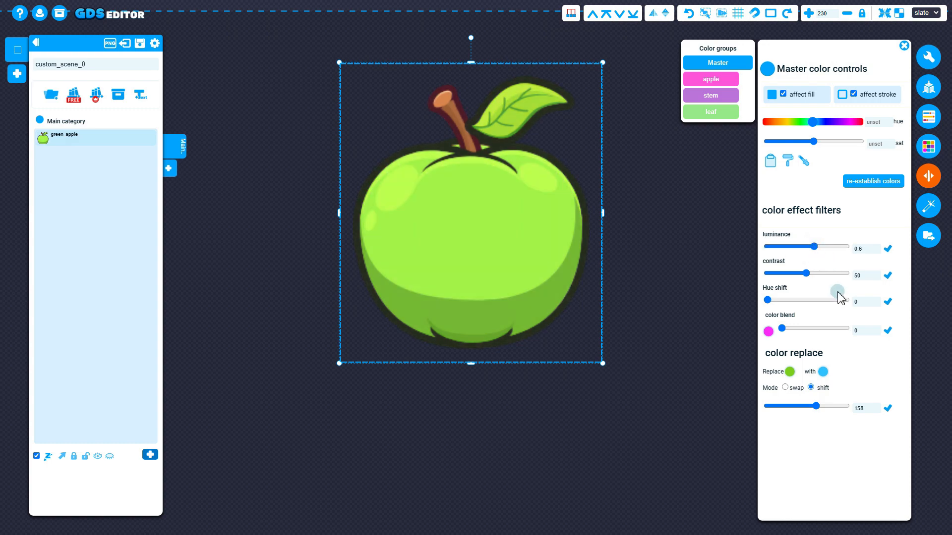
pyautogui.click(809, 274)
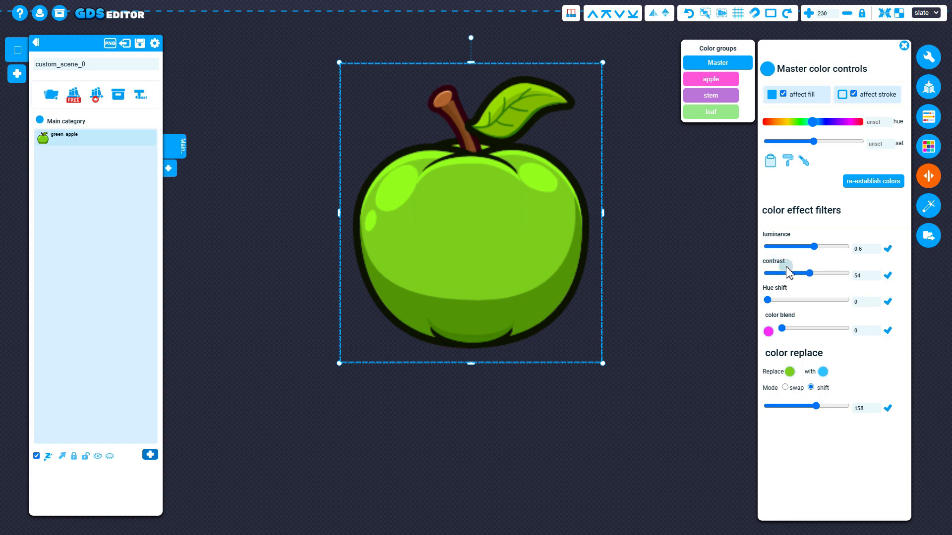
pyautogui.click(904, 46)
pyautogui.click(861, 147)
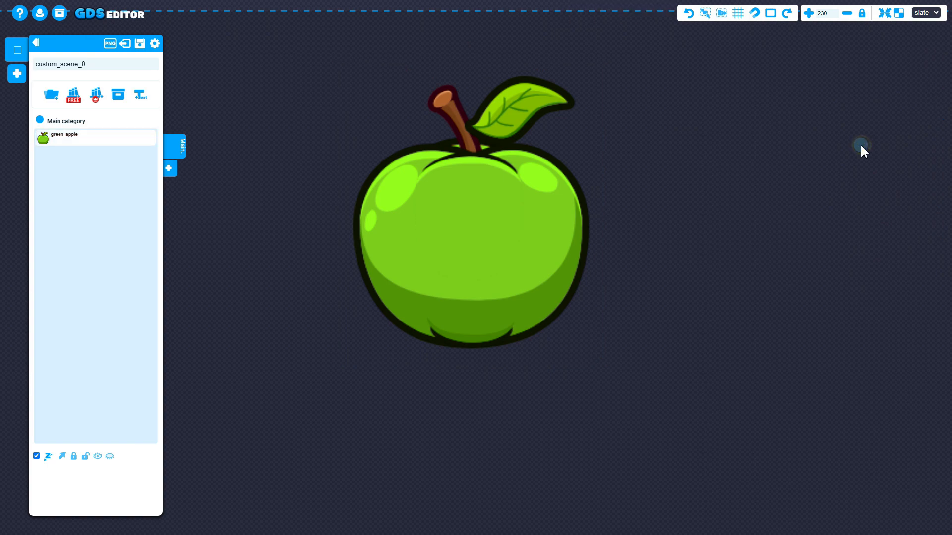
# Step: Move the apple slightly to the left and compare its image filter effects with its master color controls
pyautogui.click(474, 239)
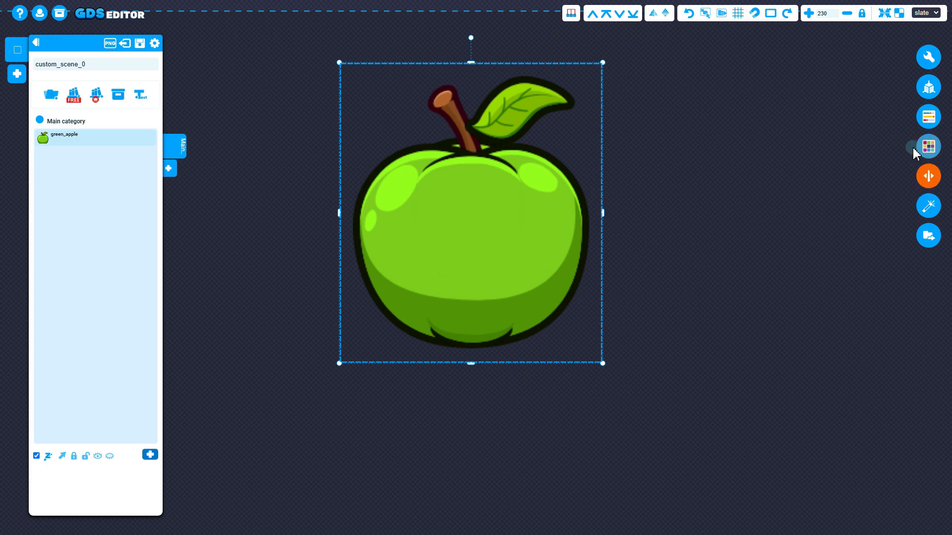
pyautogui.click(935, 212)
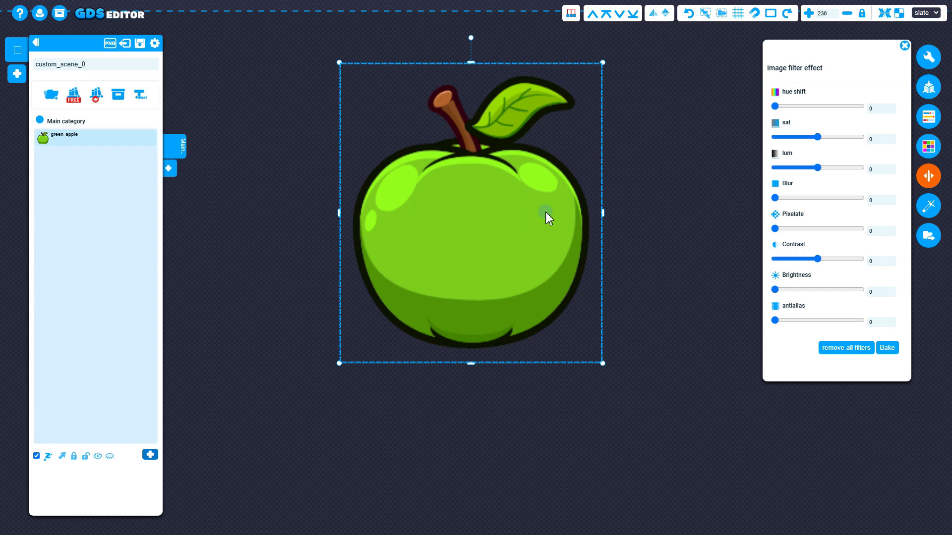
pyautogui.moveTo(561, 226); pyautogui.dragTo(525, 229)
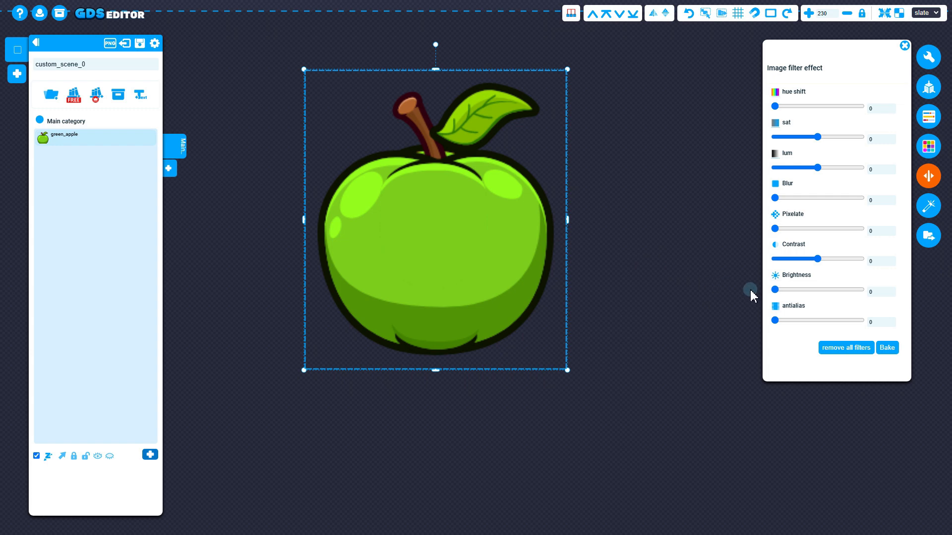
pyautogui.click(928, 117)
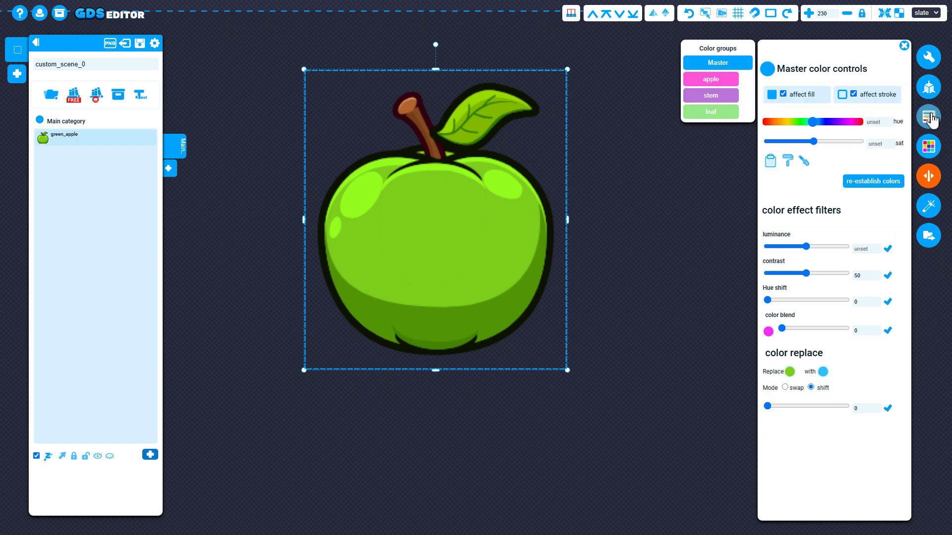
pyautogui.click(928, 207)
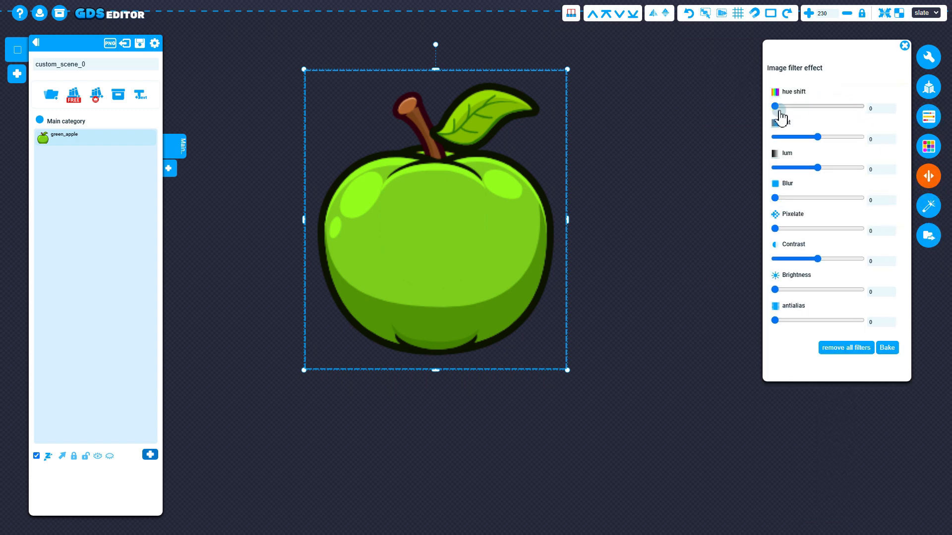
# Step: Try an image filter hue shift of 196 on the apple combined with a master color hue of 42
pyautogui.moveTo(779, 111); pyautogui.dragTo(823, 111)
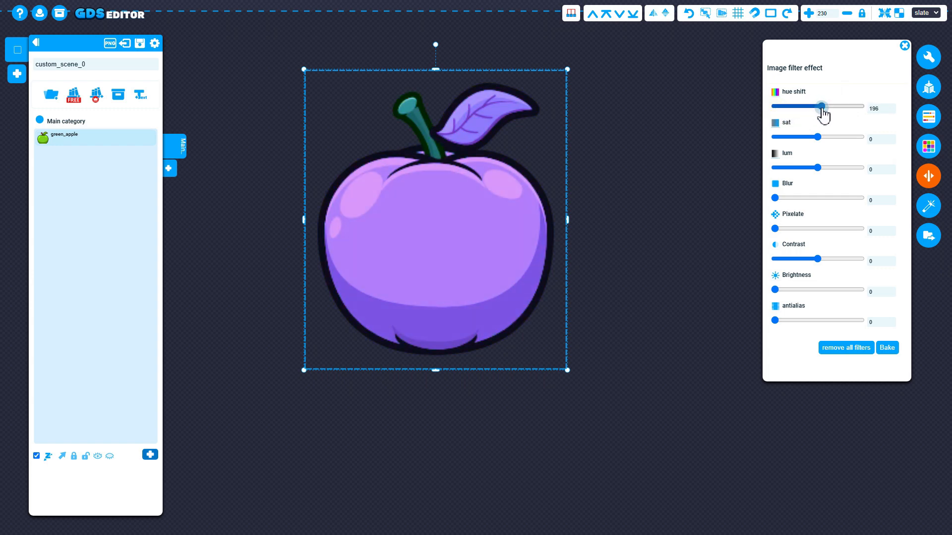
pyautogui.click(929, 118)
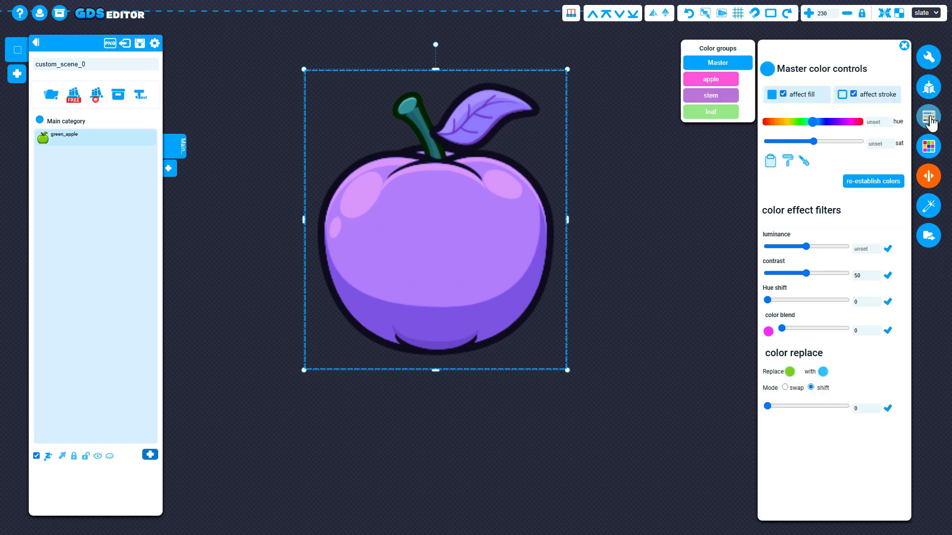
pyautogui.moveTo(813, 122); pyautogui.dragTo(778, 127)
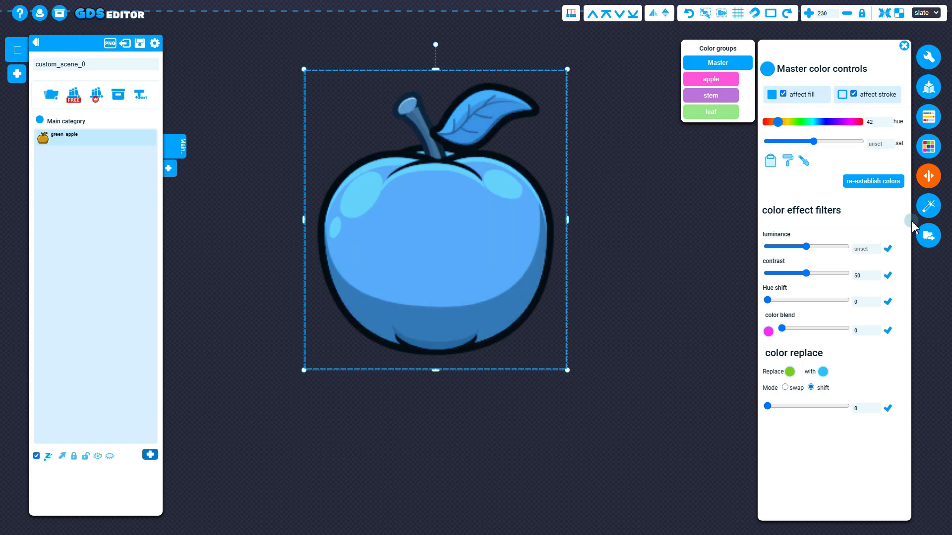
# Step: Remove all image filters from the apple and change its master hue to deep blue
pyautogui.click(930, 210)
pyautogui.click(848, 348)
pyautogui.click(929, 118)
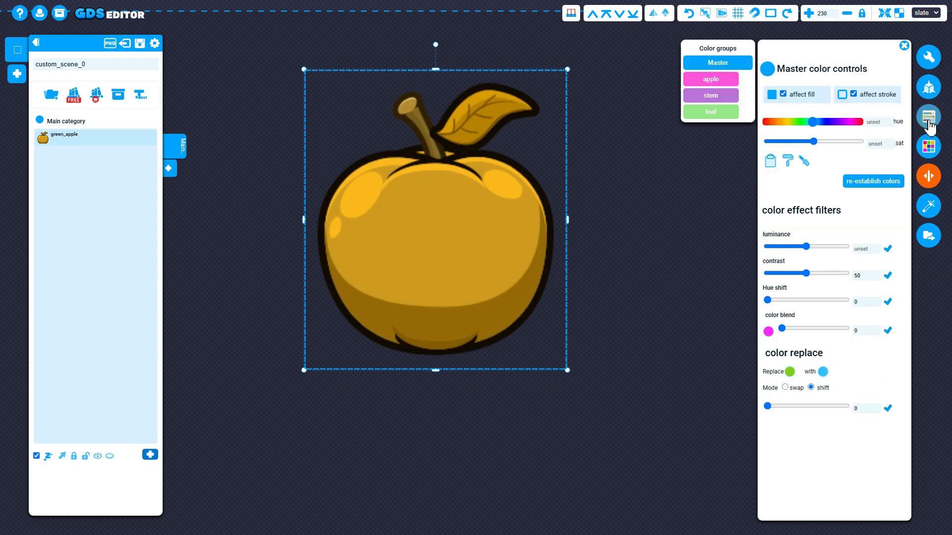
pyautogui.moveTo(818, 130)
pyautogui.mouseDown()
pyautogui.moveTo(839, 125)
pyautogui.moveTo(827, 127)
pyautogui.mouseUp()
# Step: Delete the entire scene with its components and leave full-screen mode
pyautogui.click(538, 10)
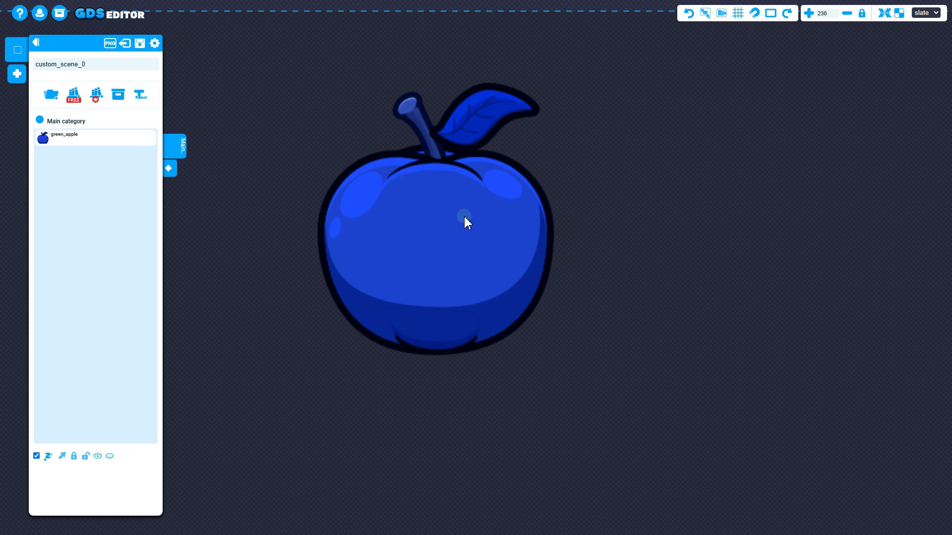
pyautogui.press('Escape')
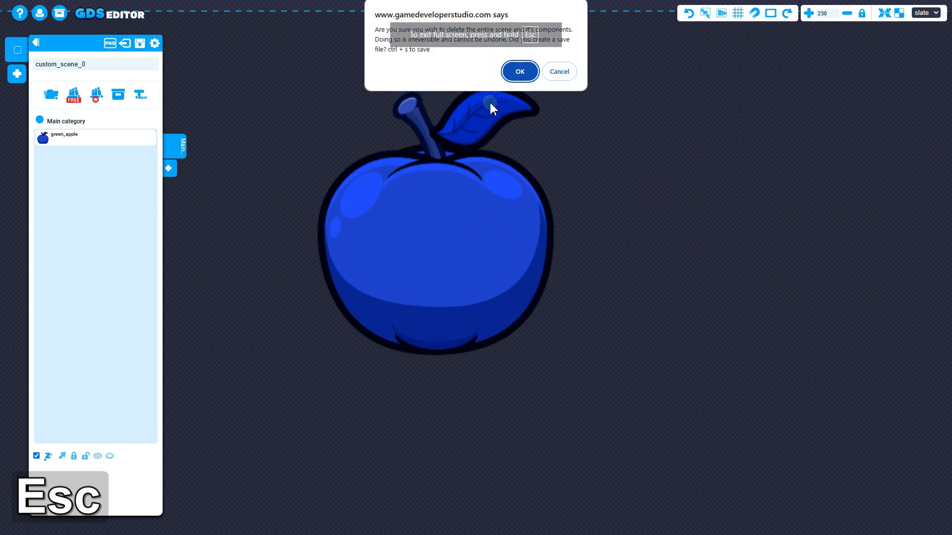
pyautogui.click(525, 72)
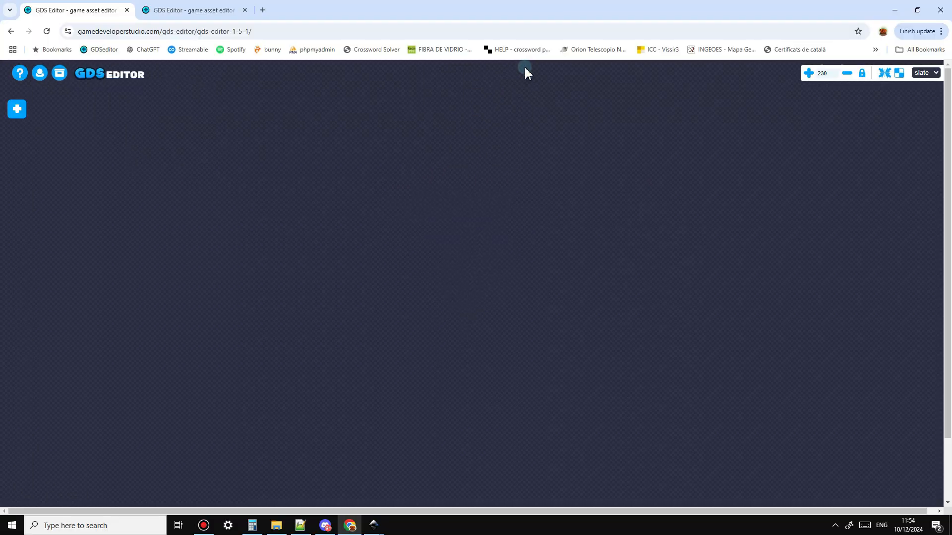
# Step: Switch to the GDS Editor 1.4.2 browser tab, examine its standard library of shapes and assets, and close the library
pyautogui.click(228, 9)
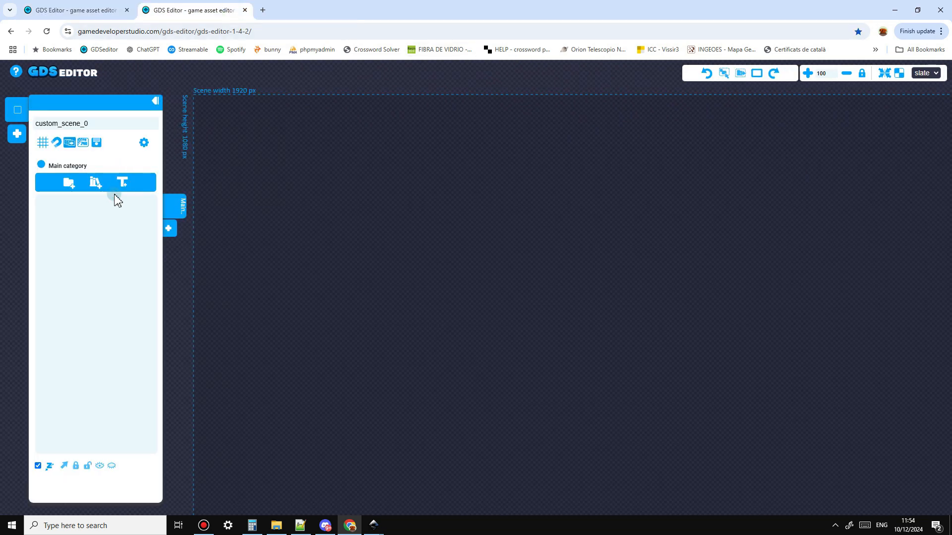
pyautogui.click(95, 183)
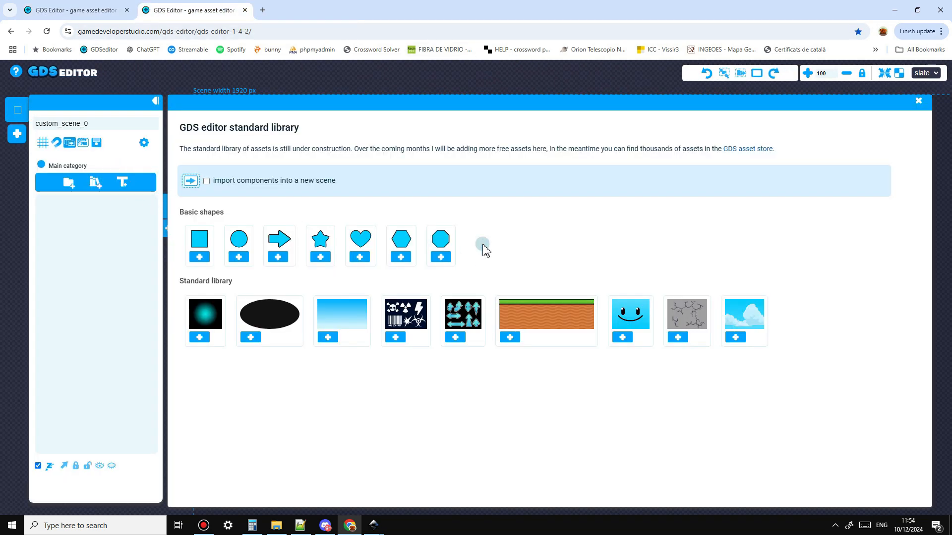
pyautogui.click(919, 103)
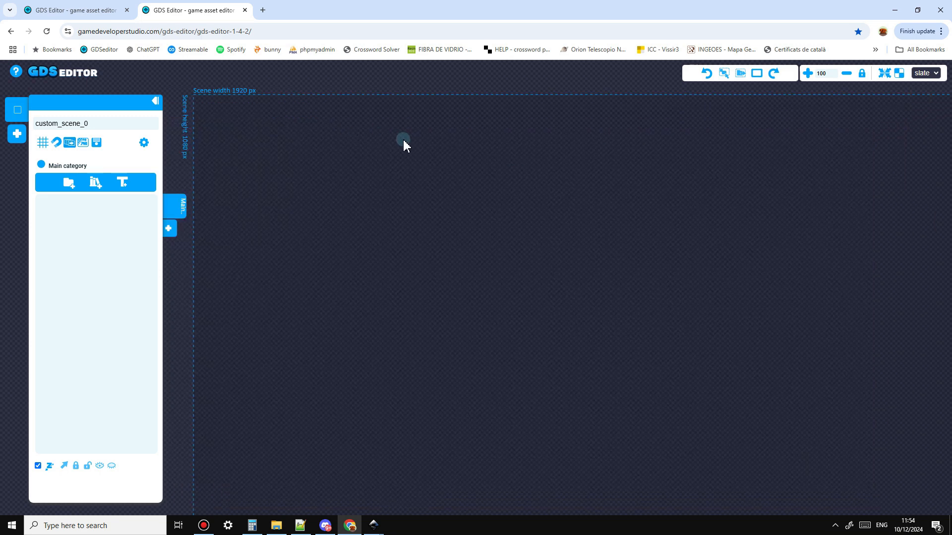
# Step: Return to the GDS Editor 1.5.1 browser tab in full screen and create a 1920 by 1080 pixel scene named custom_scene_0
pyautogui.click(74, 12)
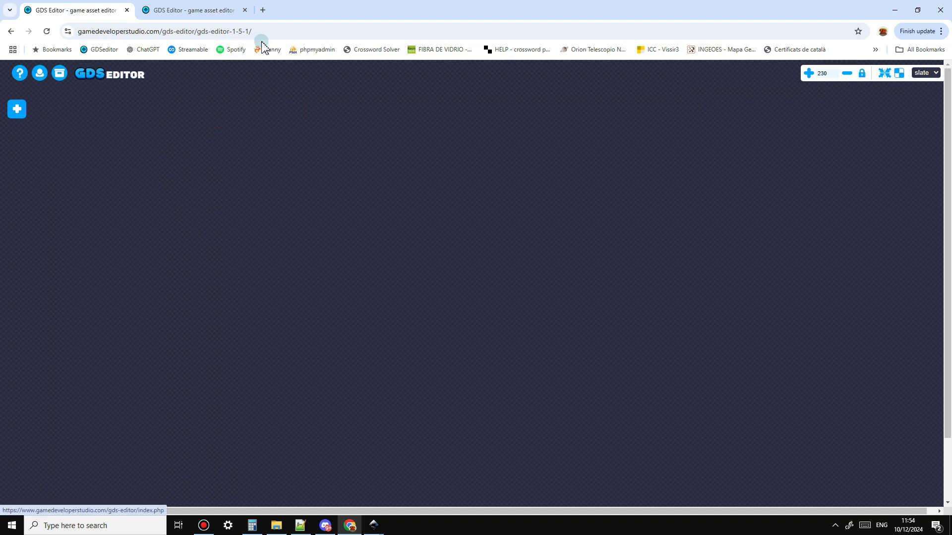
pyautogui.press('F11')
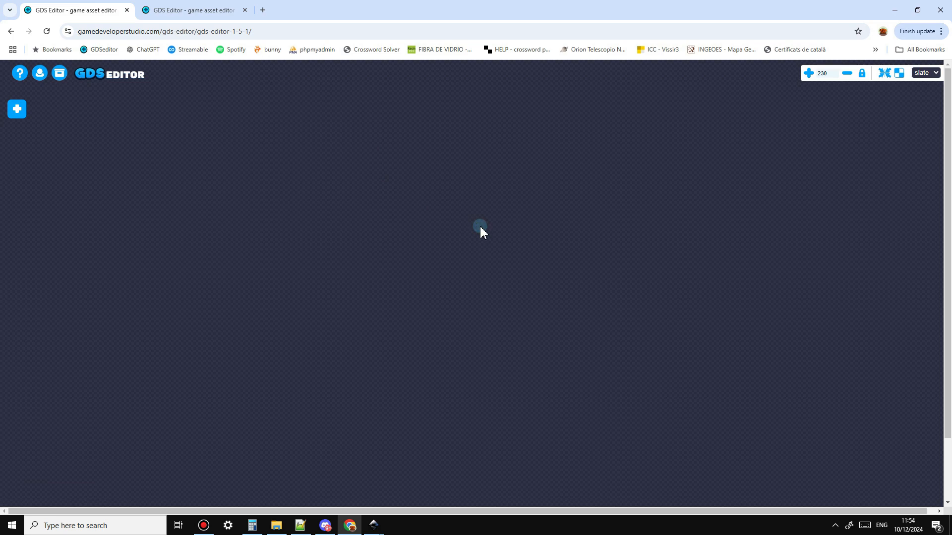
pyautogui.click(17, 49)
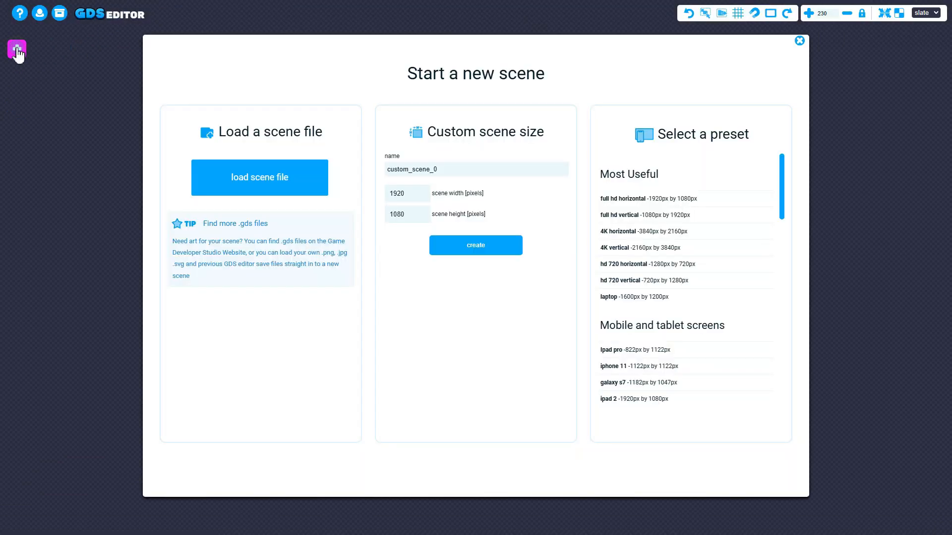
pyautogui.click(466, 249)
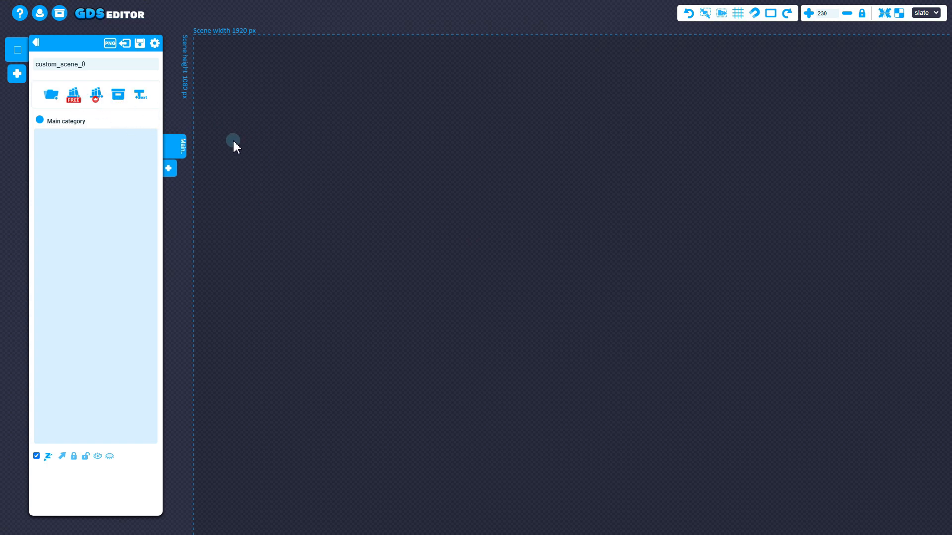
# Step: Browse the asset packs in the free library, then close it and open the GDS essentials library for supporters
pyautogui.click(74, 100)
pyautogui.click(459, 160)
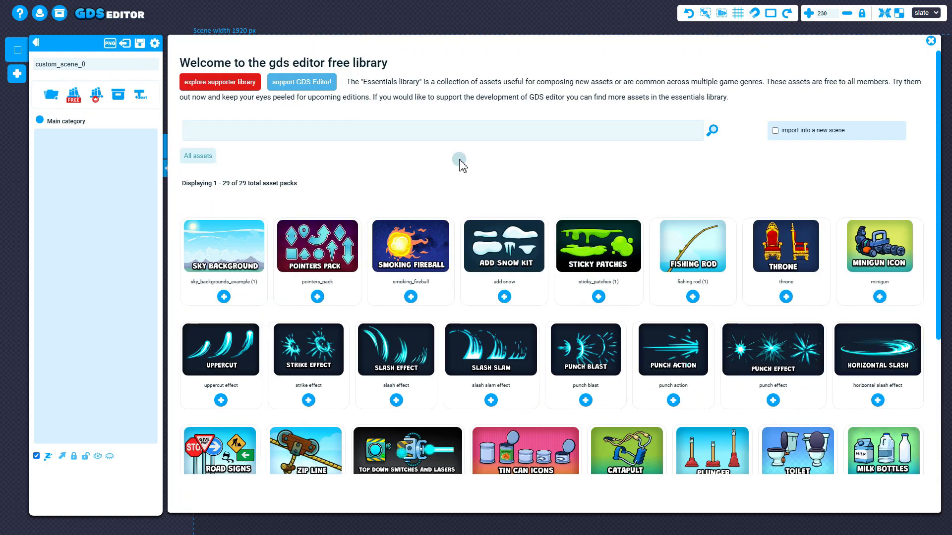
pyautogui.moveTo(938, 81); pyautogui.dragTo(938, 59)
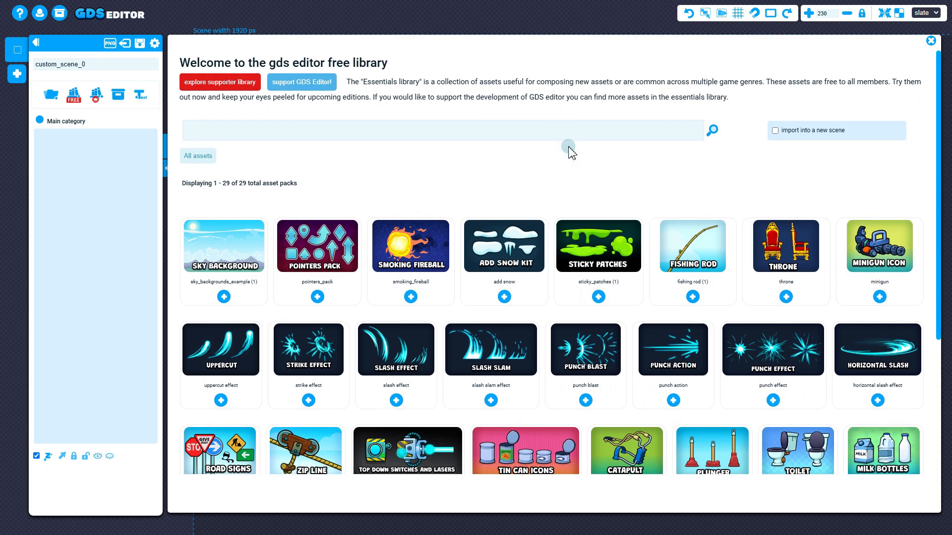
pyautogui.click(930, 41)
pyautogui.click(94, 99)
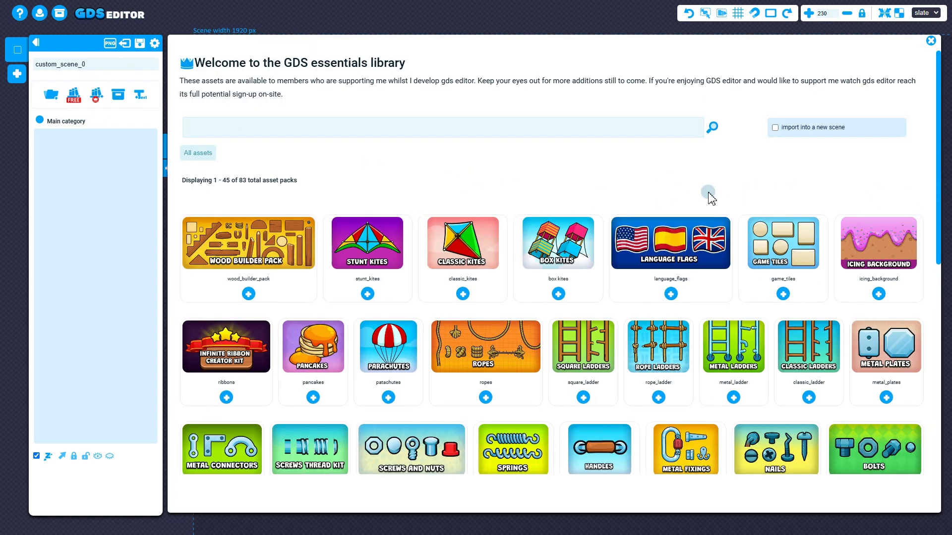
# Step: Browse the supporter essentials library, compare it with the free library, and close the library window
pyautogui.moveTo(940, 94); pyautogui.dragTo(943, 52)
pyautogui.click(590, 130)
pyautogui.moveTo(938, 85); pyautogui.dragTo(936, 51)
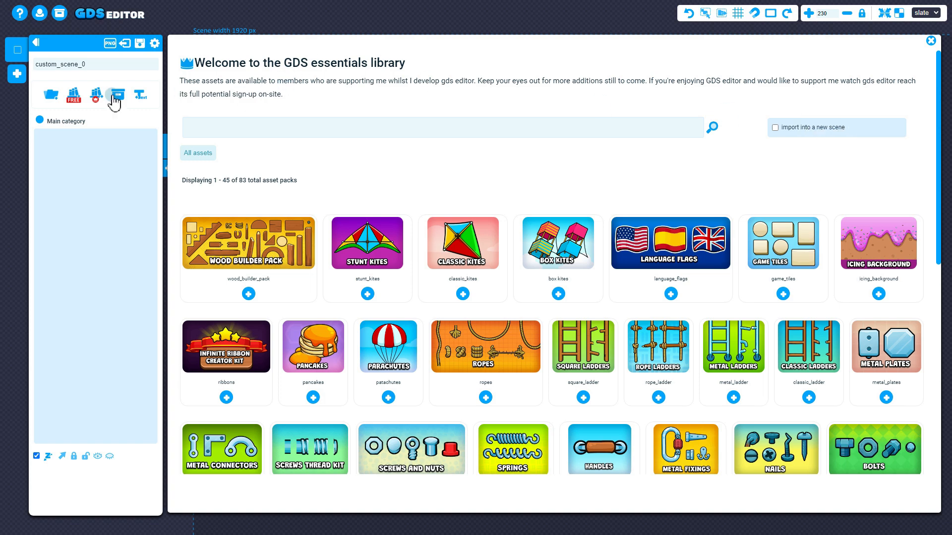
pyautogui.click(74, 98)
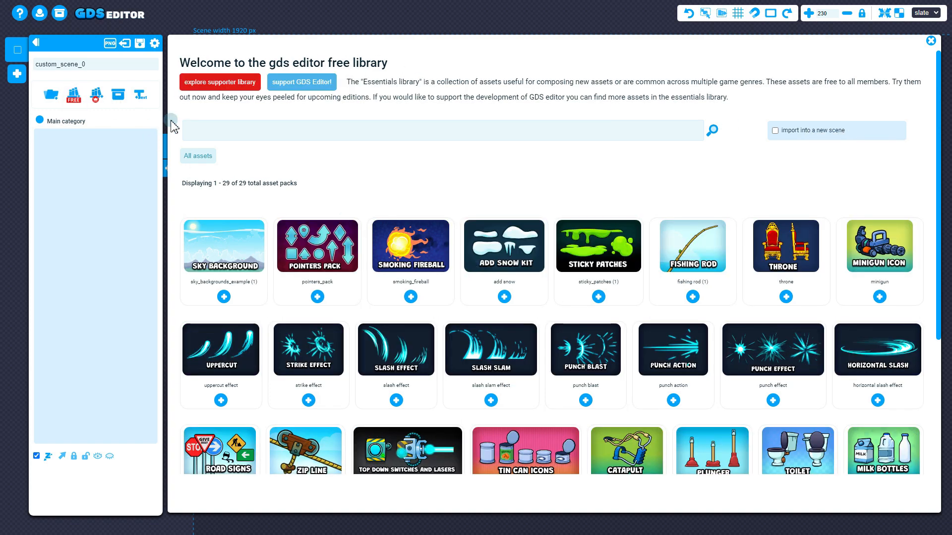
pyautogui.click(96, 94)
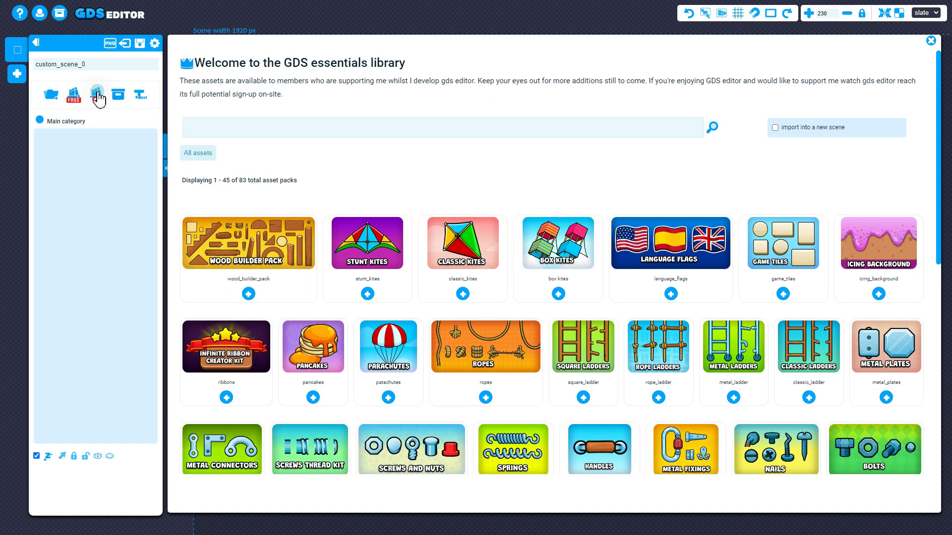
pyautogui.click(348, 138)
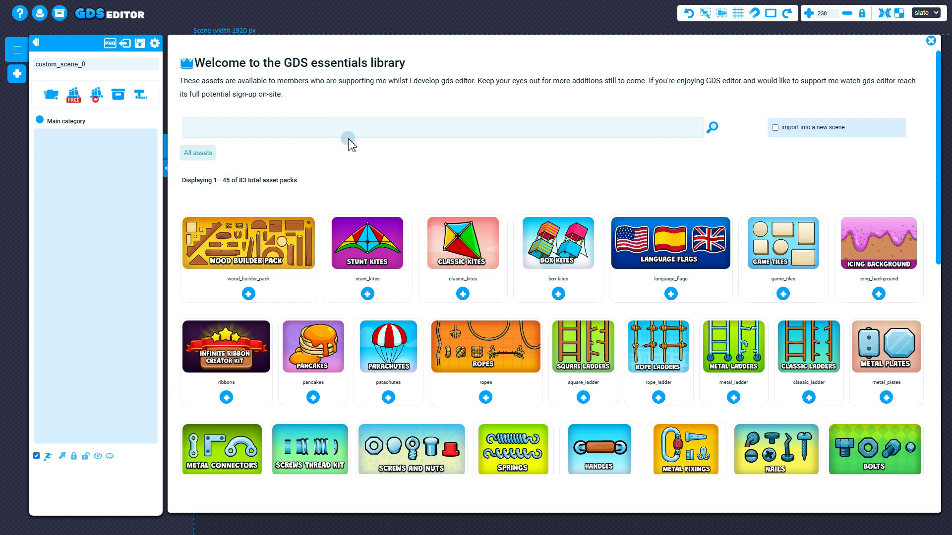
pyautogui.click(928, 41)
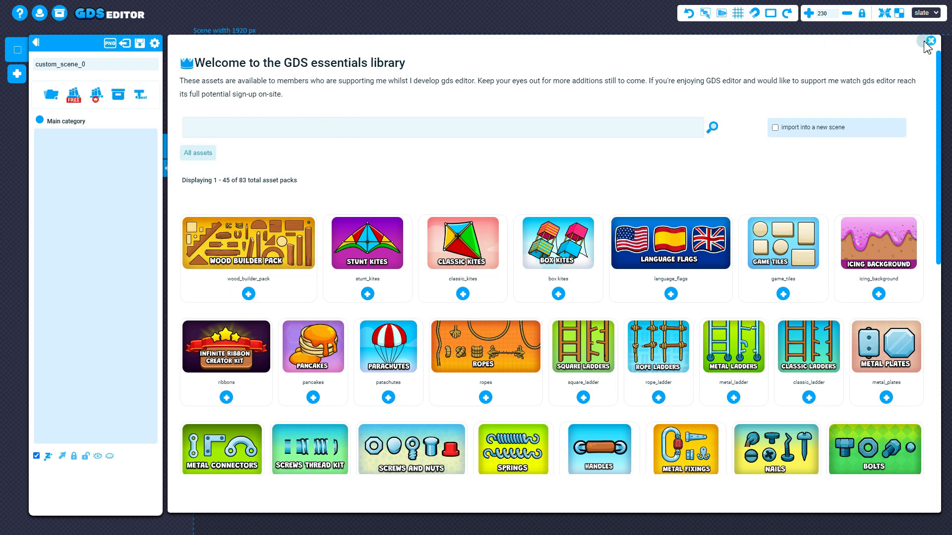
pyautogui.click(929, 40)
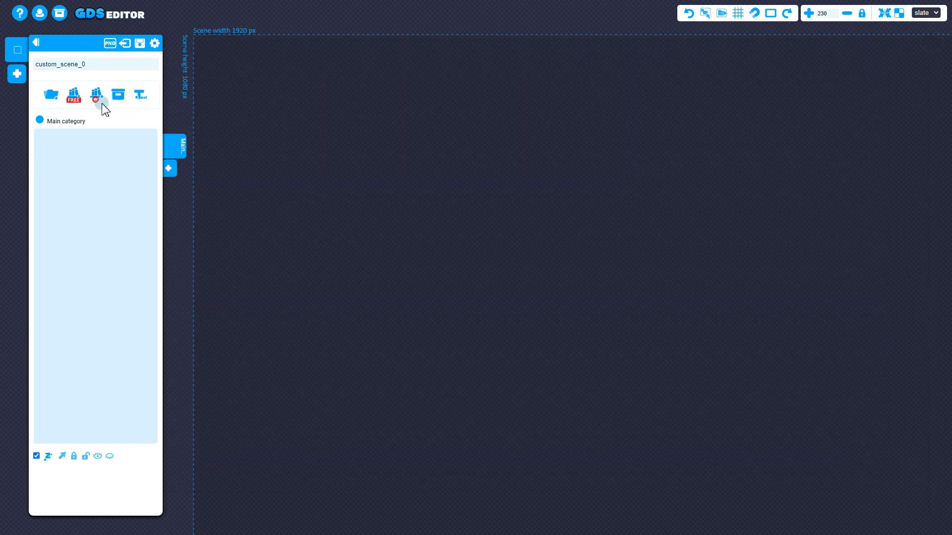
# Step: Import the sticky patches pack from the free library into the current scene
pyautogui.click(71, 97)
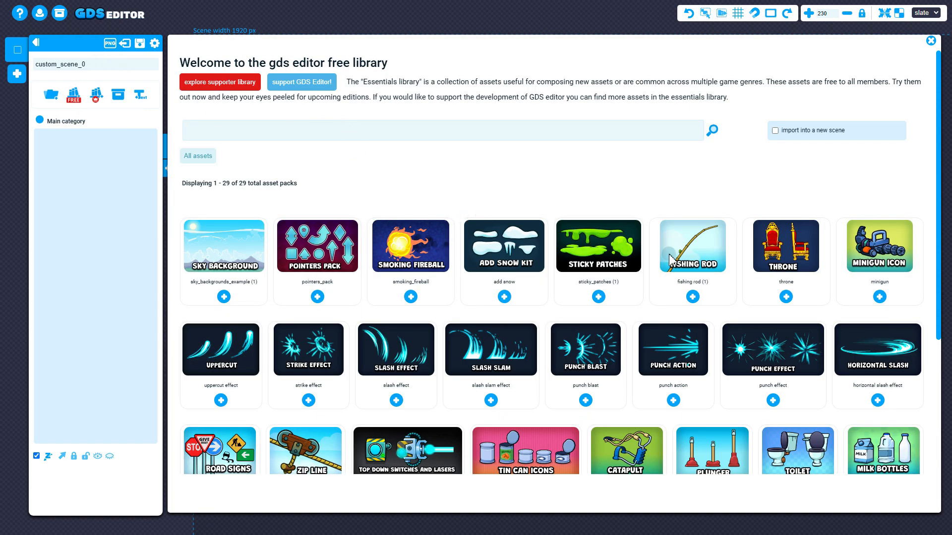
pyautogui.scroll(-3, 501, 291)
pyautogui.scroll(3, 623, 308)
pyautogui.click(598, 296)
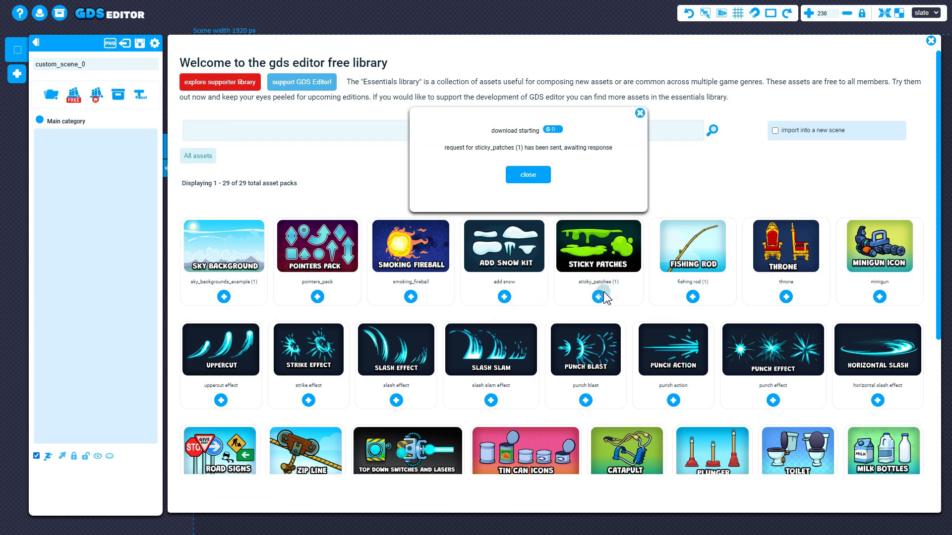
pyautogui.scroll(-5, 365, 292)
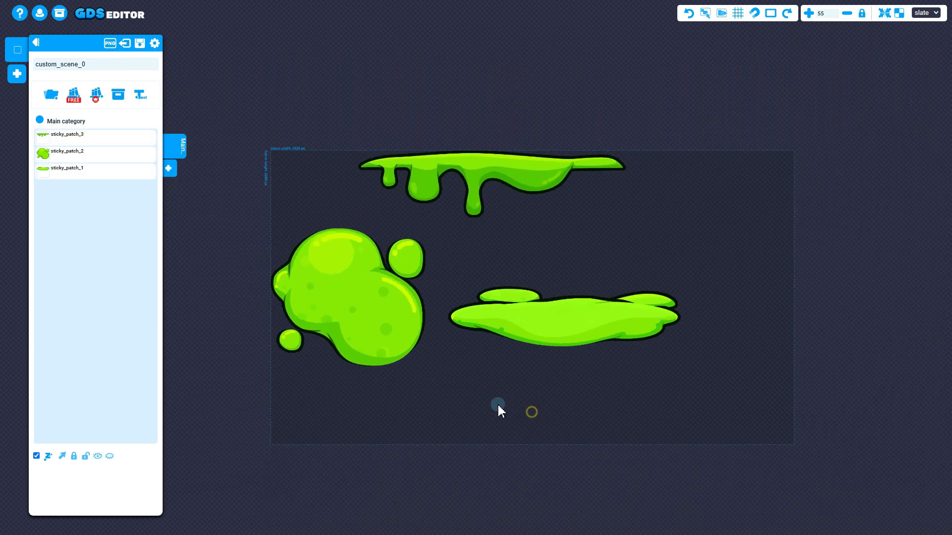
# Step: Select all three sticky patches together and move them slightly up and to the right in the scene
pyautogui.click(512, 329)
pyautogui.keyDown('shift'); pyautogui.click(368, 329); pyautogui.keyUp('shift')
pyautogui.keyDown('shift'); pyautogui.click(458, 196); pyautogui.keyUp('shift')
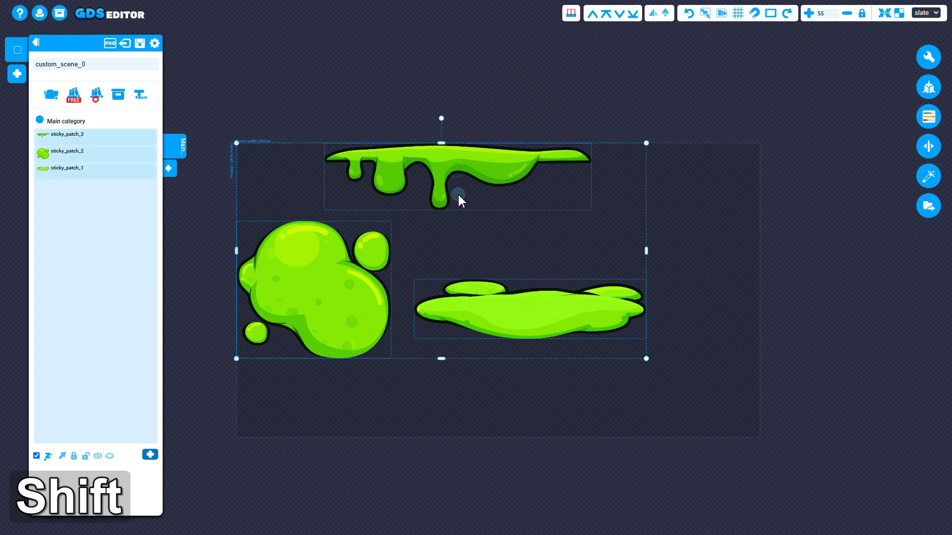
pyautogui.moveTo(527, 329); pyautogui.dragTo(544, 317)
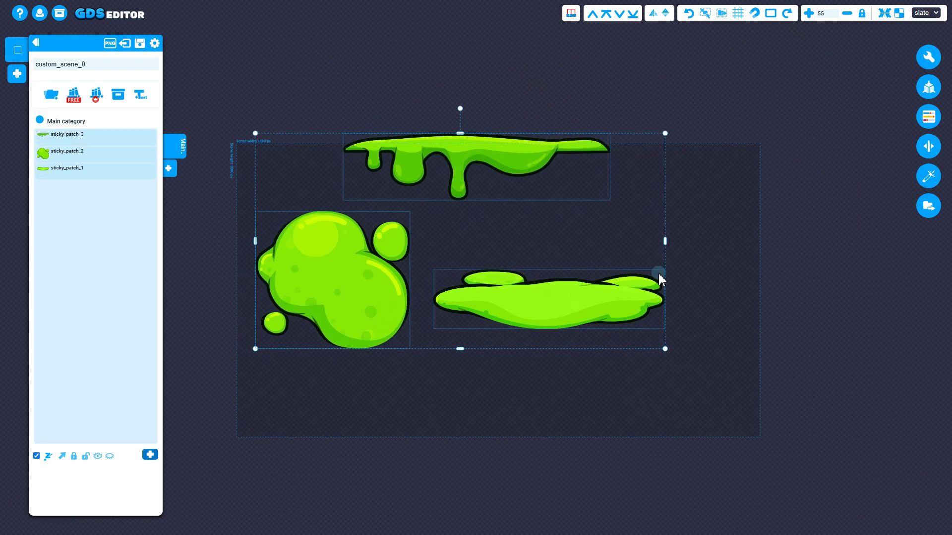
# Step: Set the master hue of the three sticky patches to 158 and deselect them
pyautogui.click(928, 117)
pyautogui.click(822, 122)
pyautogui.moveTo(817, 132); pyautogui.dragTo(806, 130)
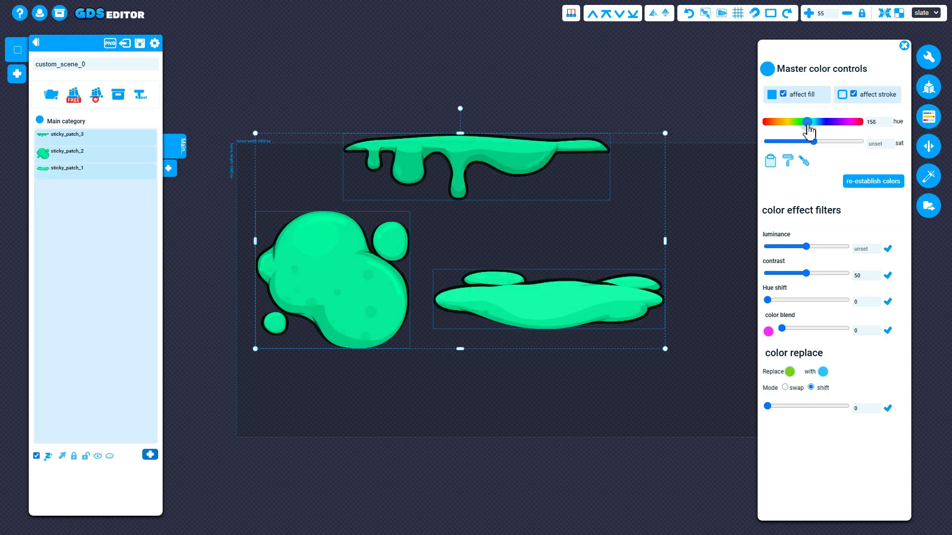
pyautogui.click(904, 45)
pyautogui.click(787, 262)
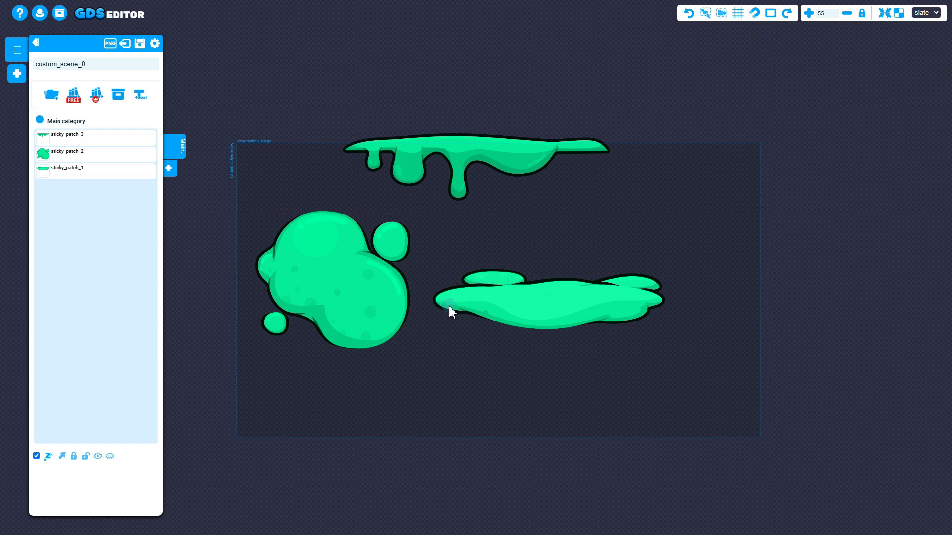
# Step: Select all three recolored sticky patches with a selection box and delete them from the scene
pyautogui.click(488, 311)
pyautogui.keyDown('ctrl'); pyautogui.click(667, 415); pyautogui.keyUp('ctrl')
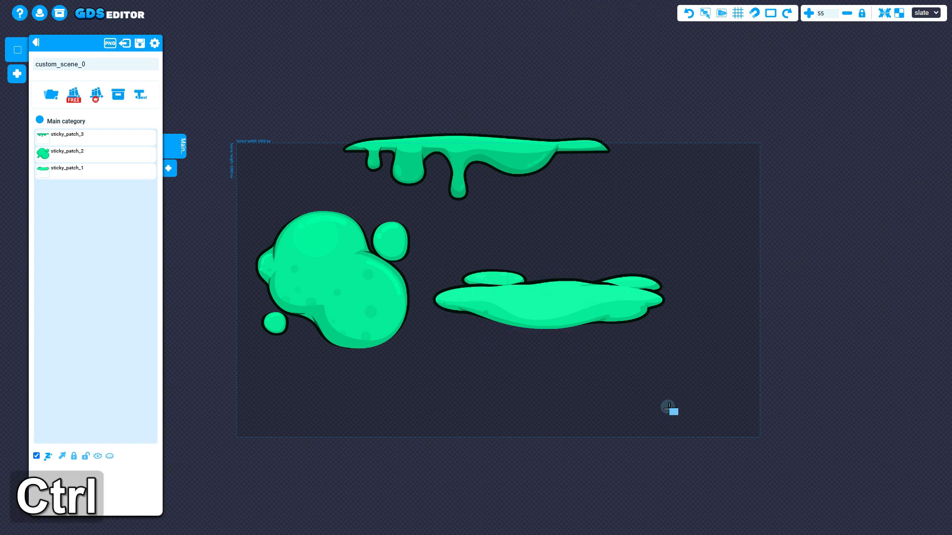
pyautogui.keyDown('ctrl'); pyautogui.moveTo(669, 386); pyautogui.dragTo(336, 135); pyautogui.keyUp('ctrl')
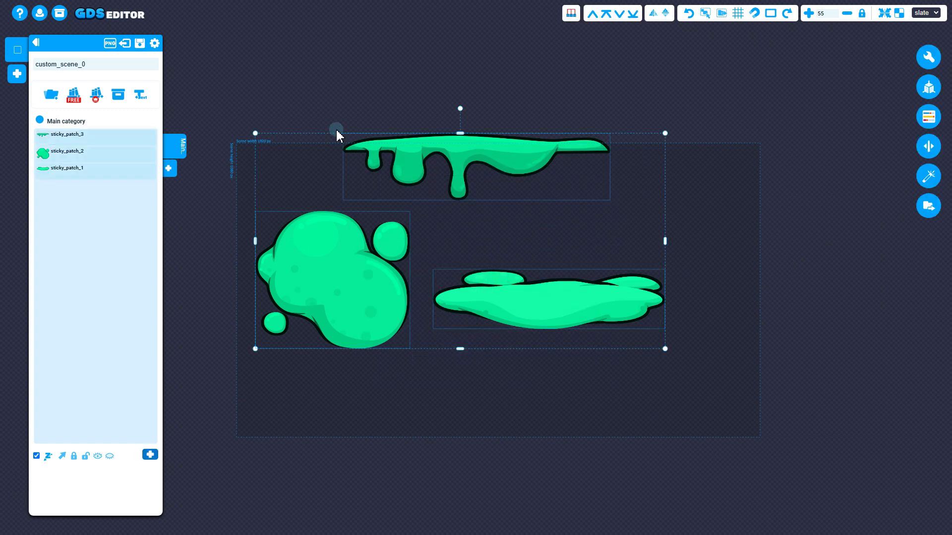
pyautogui.press('Delete')
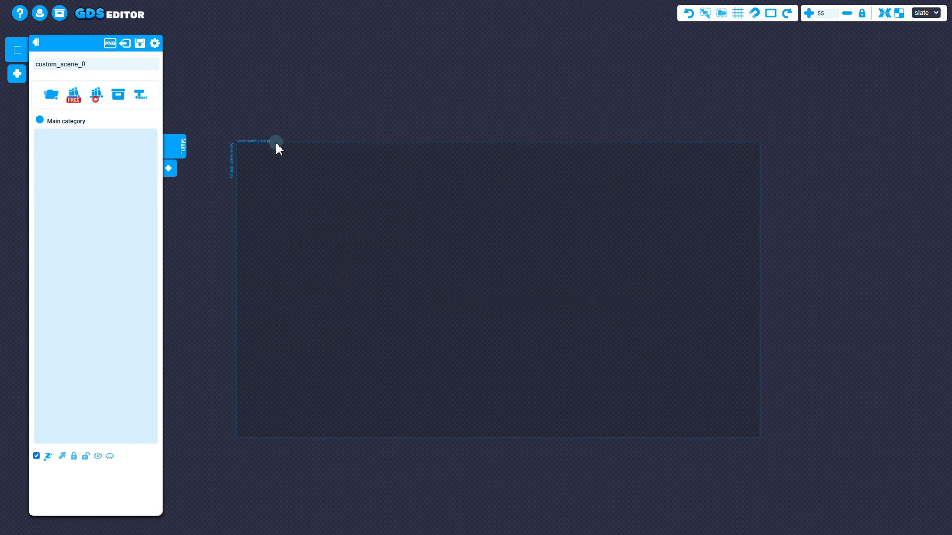
# Step: Import the add snow pack from the free library into a new scene and return to custom_scene_0
pyautogui.click(75, 95)
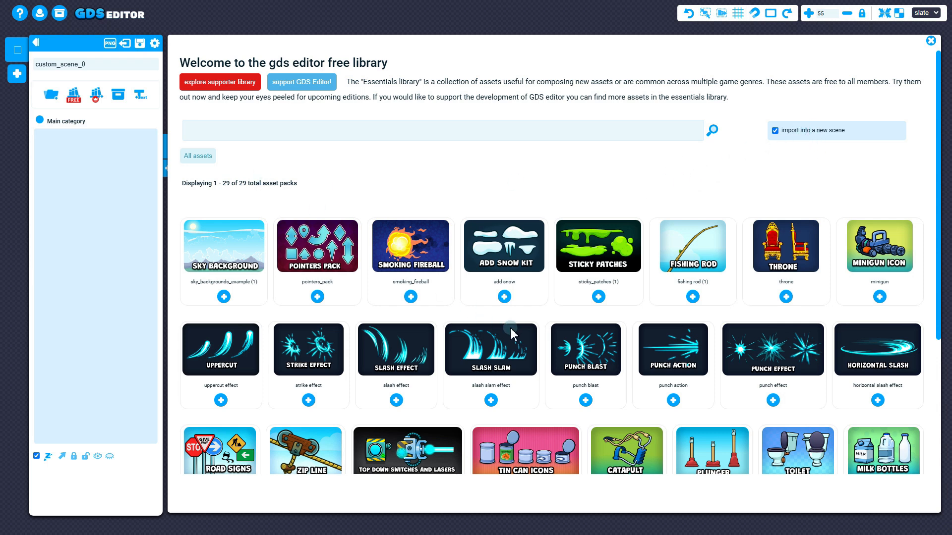
pyautogui.click(504, 297)
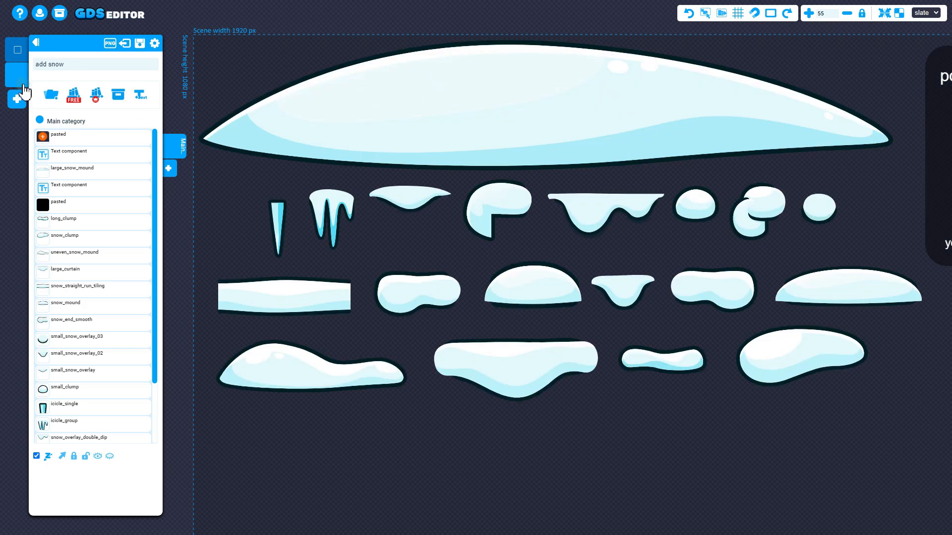
pyautogui.click(15, 54)
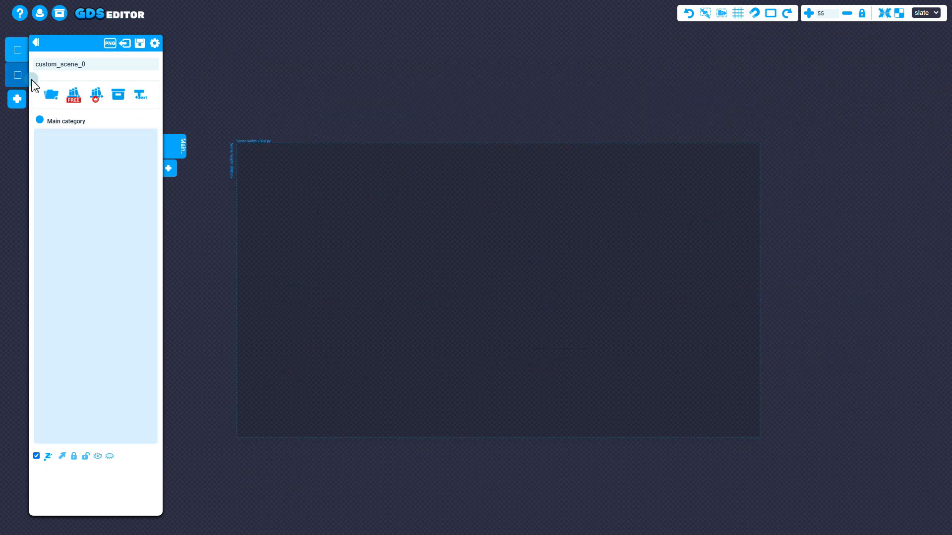
# Step: Add a text component reading "orginal scene" to custom_scene_0 and enlarge it across most of the scene's width
pyautogui.click(140, 95)
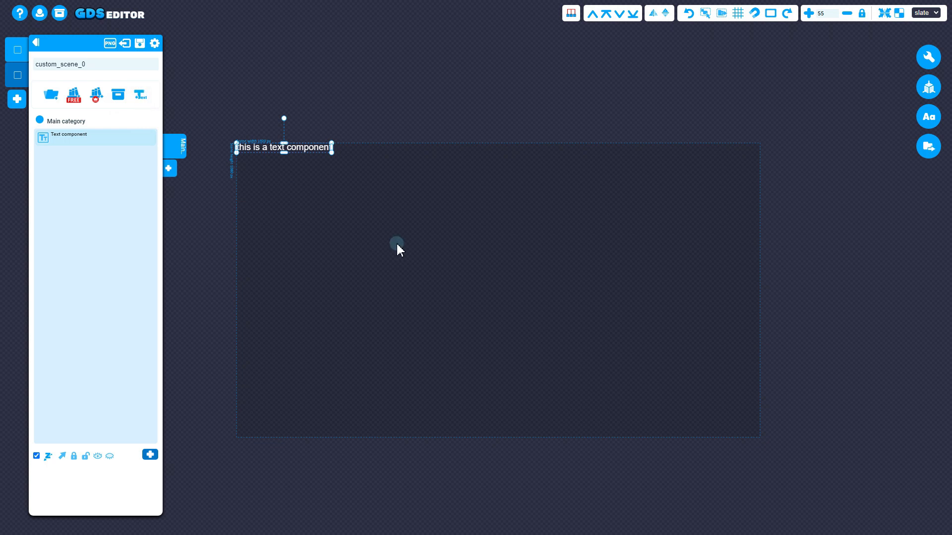
pyautogui.click(929, 117)
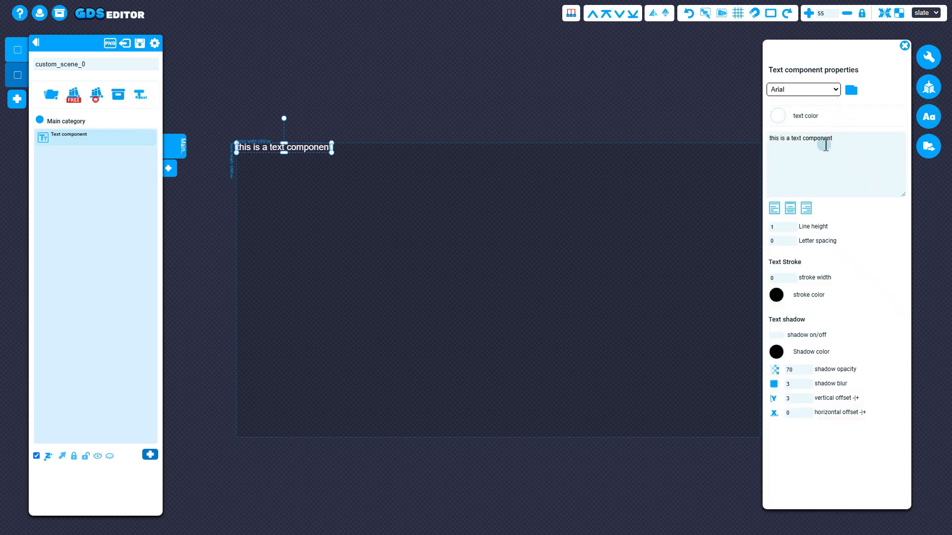
pyautogui.tripleClick(841, 143)
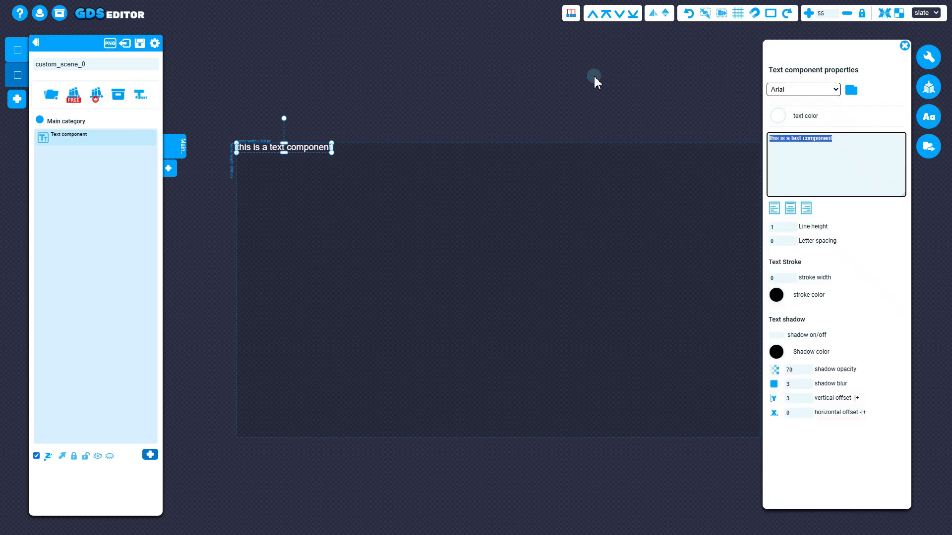
pyautogui.write('orginal scene')
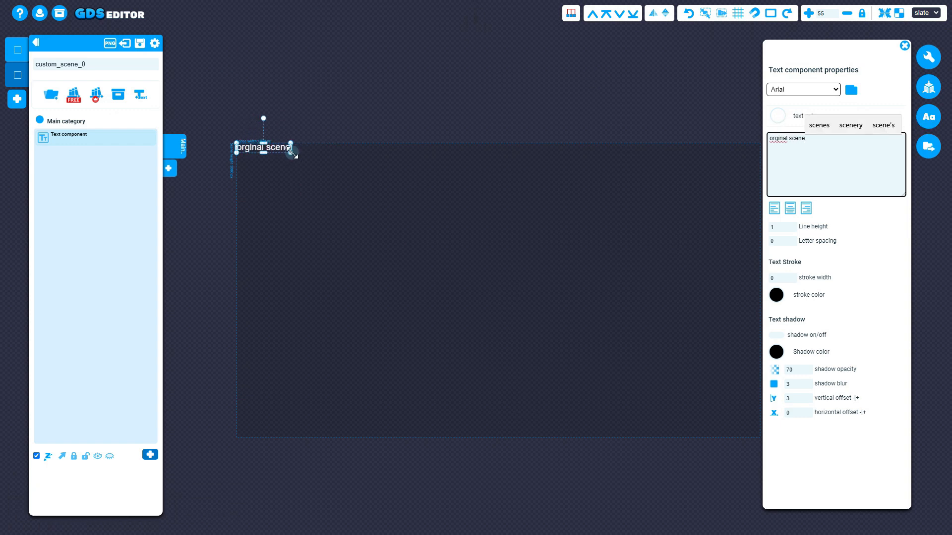
pyautogui.moveTo(292, 151); pyautogui.dragTo(629, 306)
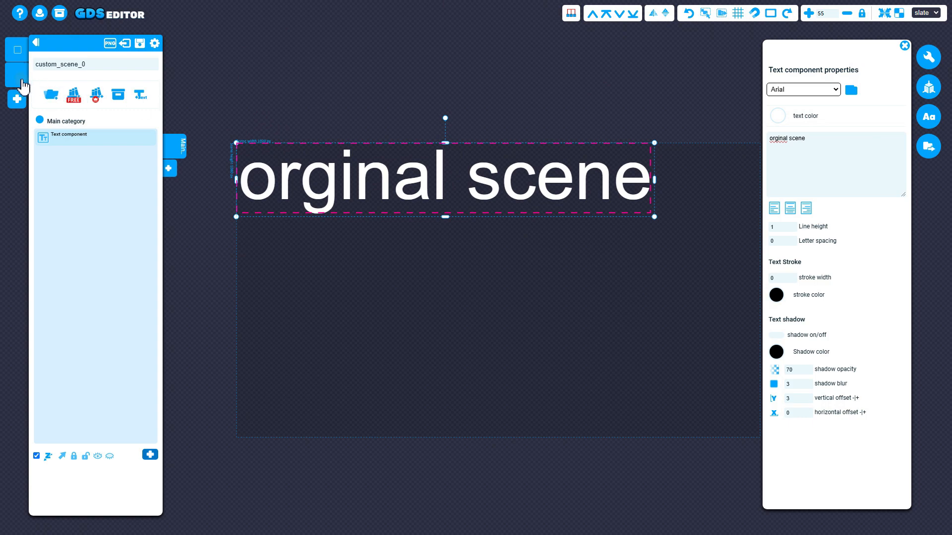
# Step: Import the smoking_fireball pack from the free library into a new scene and compare that scene with custom_scene_0
pyautogui.click(72, 95)
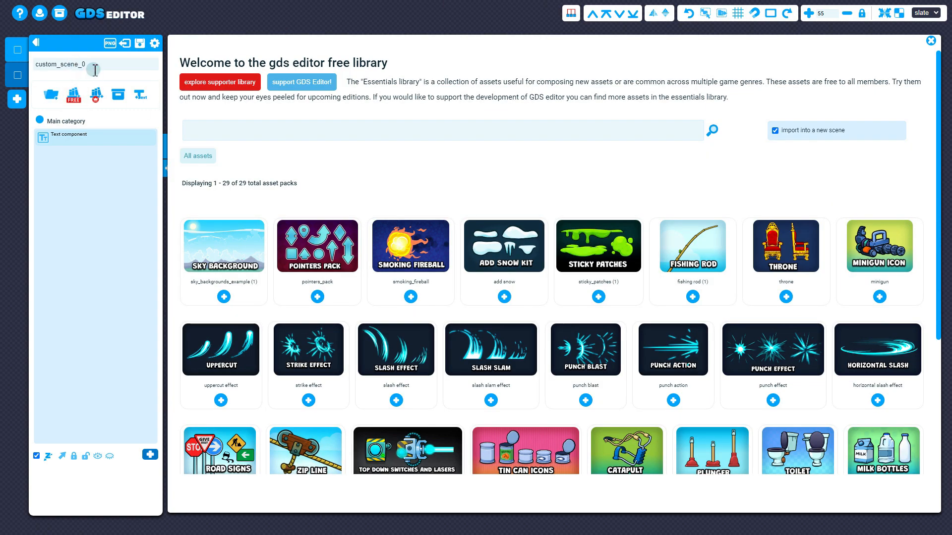
pyautogui.click(410, 296)
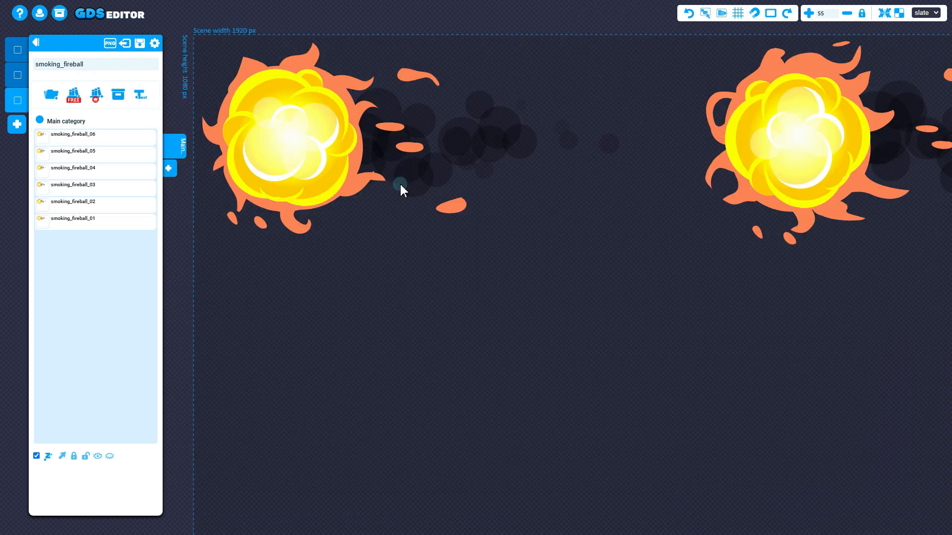
pyautogui.click(17, 65)
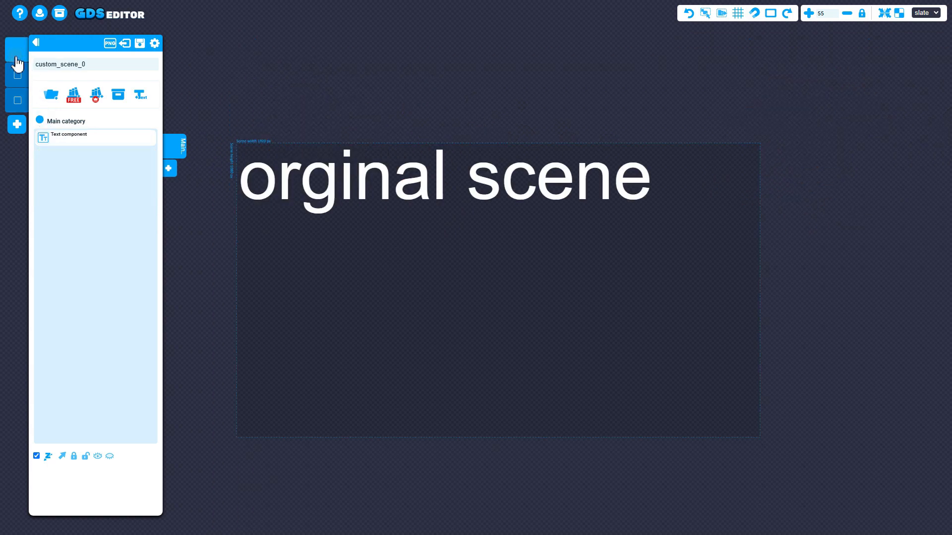
pyautogui.click(19, 102)
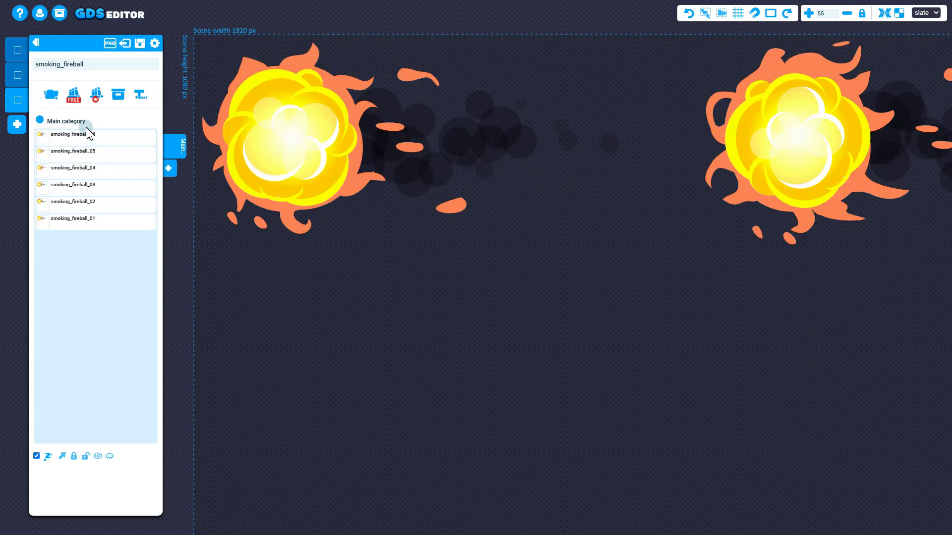
# Step: Select all the fireball components in the smoking_fireball scene
pyautogui.scroll(-3, 288, 201)
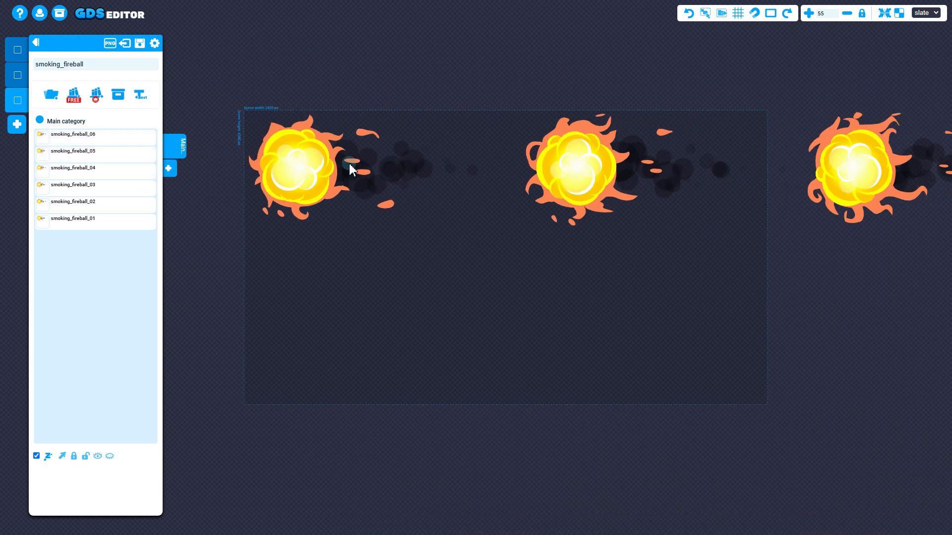
pyautogui.hotkey('ctrl', 'a')
pyautogui.hotkey('ctrl', 'v')
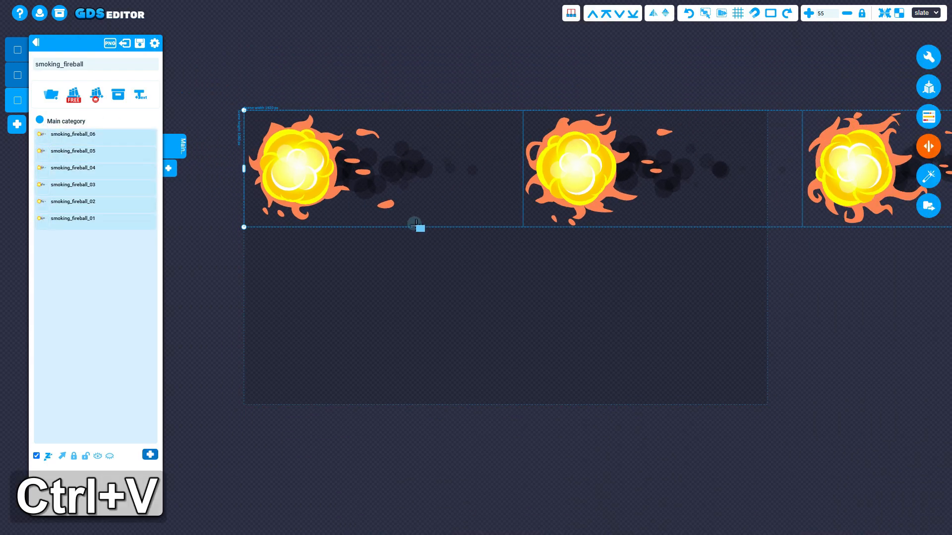
# Step: Compare the add snow scene with custom_scene_0 and select several middle-row snow pieces in the add snow scene together
pyautogui.click(17, 77)
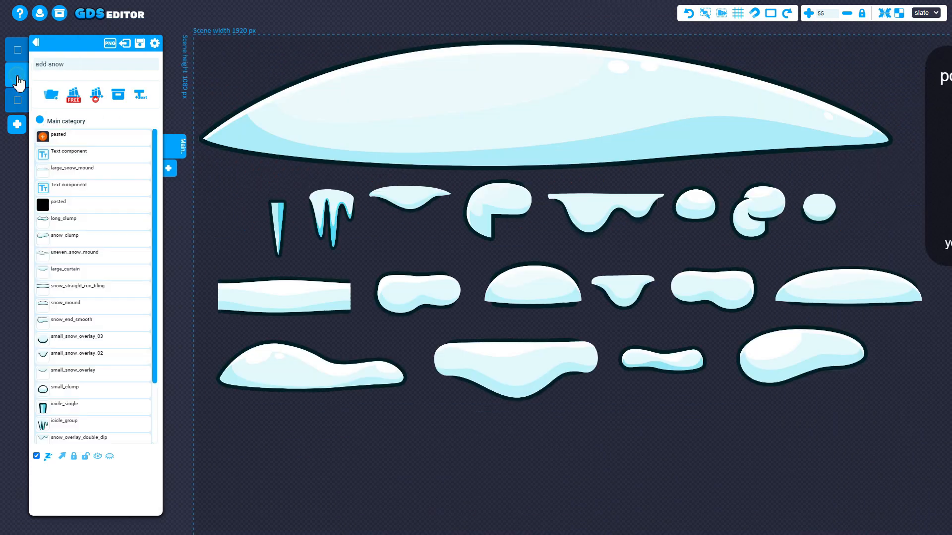
pyautogui.click(19, 48)
pyautogui.click(18, 77)
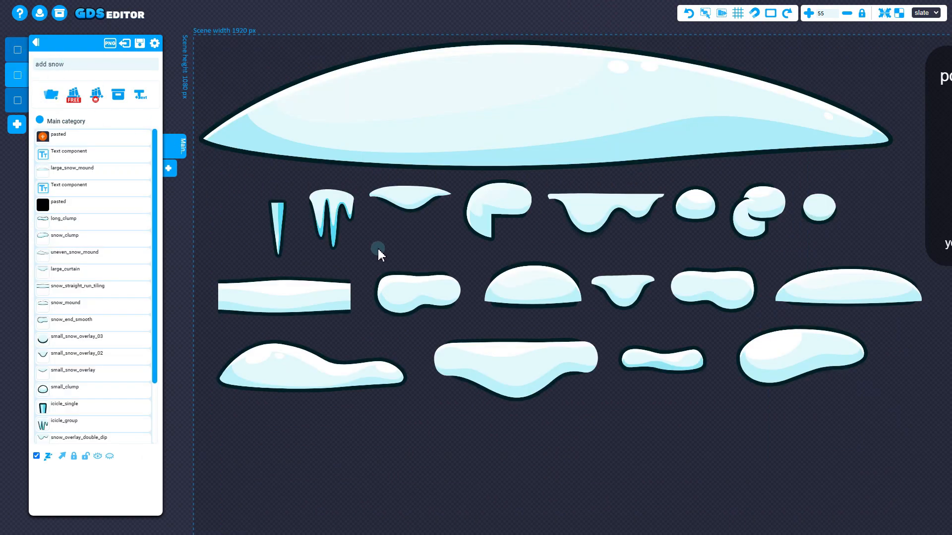
pyautogui.keyDown('ctrl'); pyautogui.scroll(-3, 567, 364); pyautogui.keyUp('ctrl')
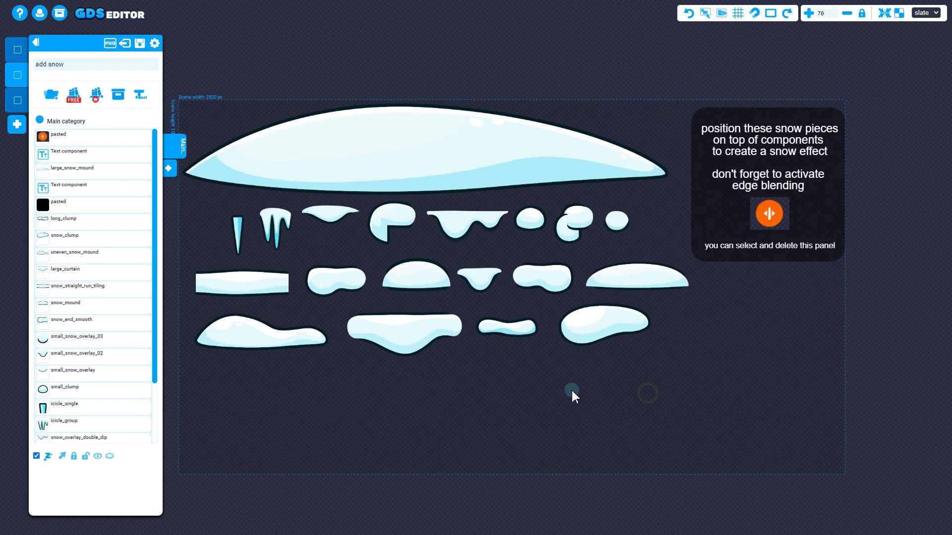
pyautogui.click(614, 327)
pyautogui.click(635, 273)
pyautogui.click(560, 277)
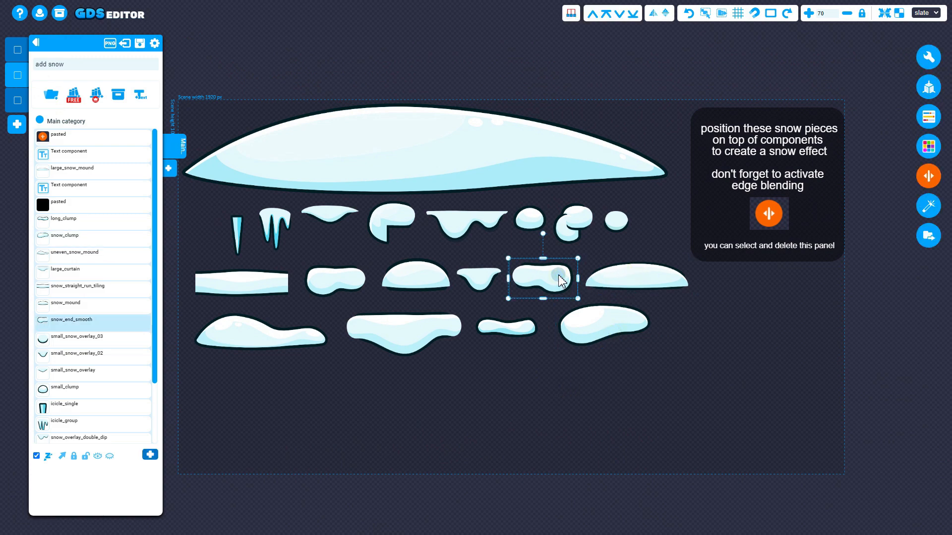
pyautogui.keyDown('ctrl'); pyautogui.moveTo(721, 305); pyautogui.dragTo(410, 267); pyautogui.keyUp('ctrl')
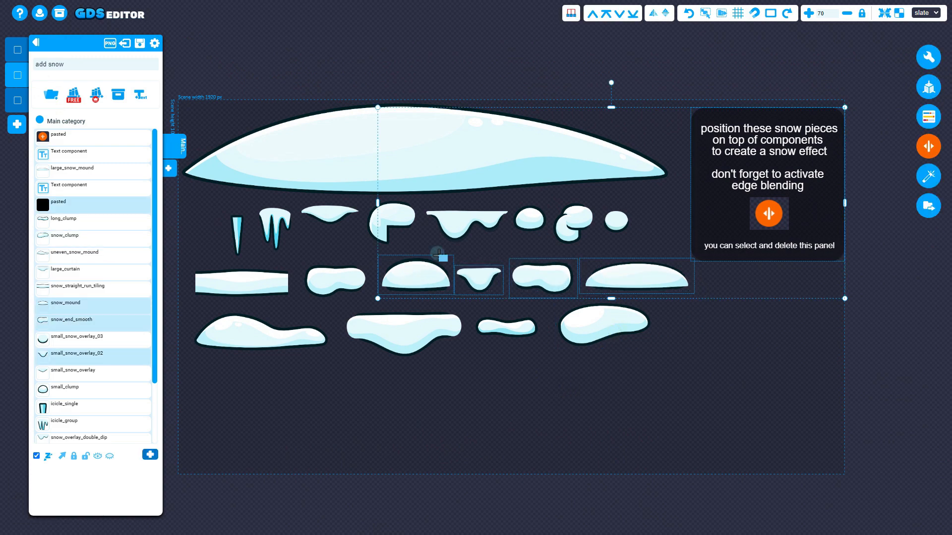
# Step: Copy the selected snow pieces and black panel from the add snow scene and paste them into custom_scene_0
pyautogui.hotkey('ctrl', 'c')
pyautogui.click(17, 52)
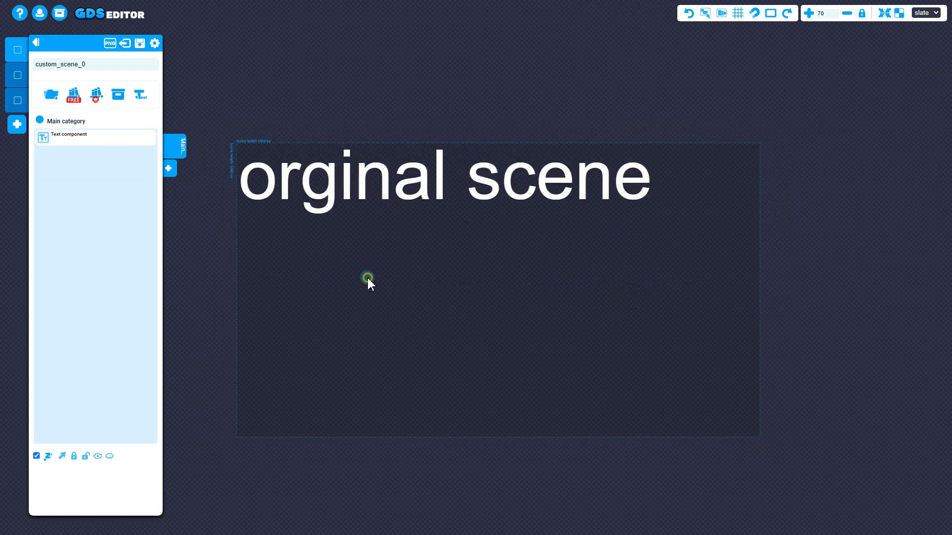
pyautogui.hotkey('ctrl', 'v')
pyautogui.click(465, 354)
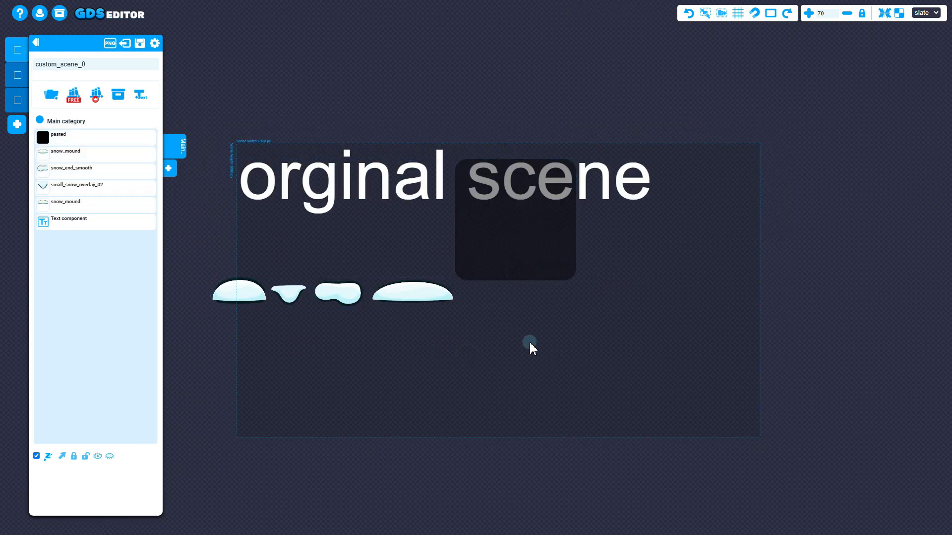
# Step: Compare the supporter essentials library with the free library, and search the essentials library for "wood"
pyautogui.click(96, 97)
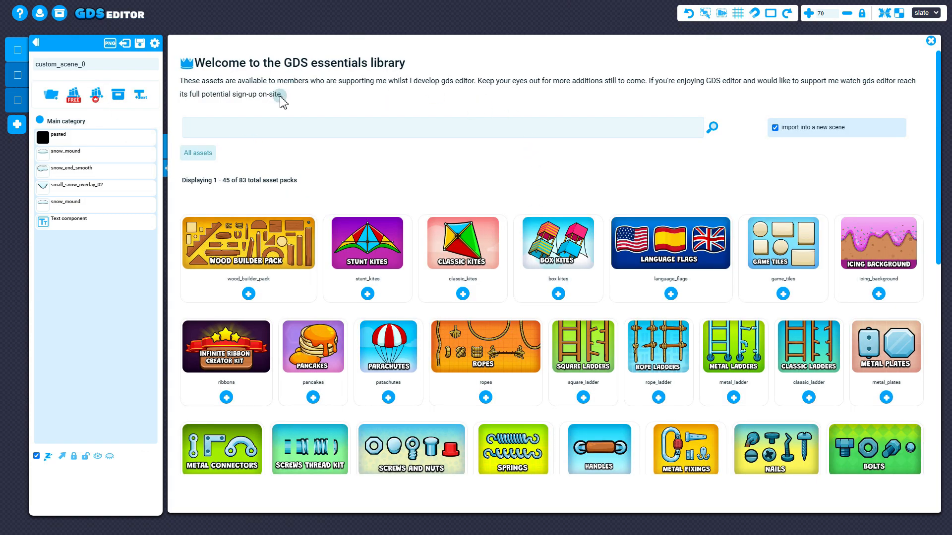
pyautogui.click(74, 99)
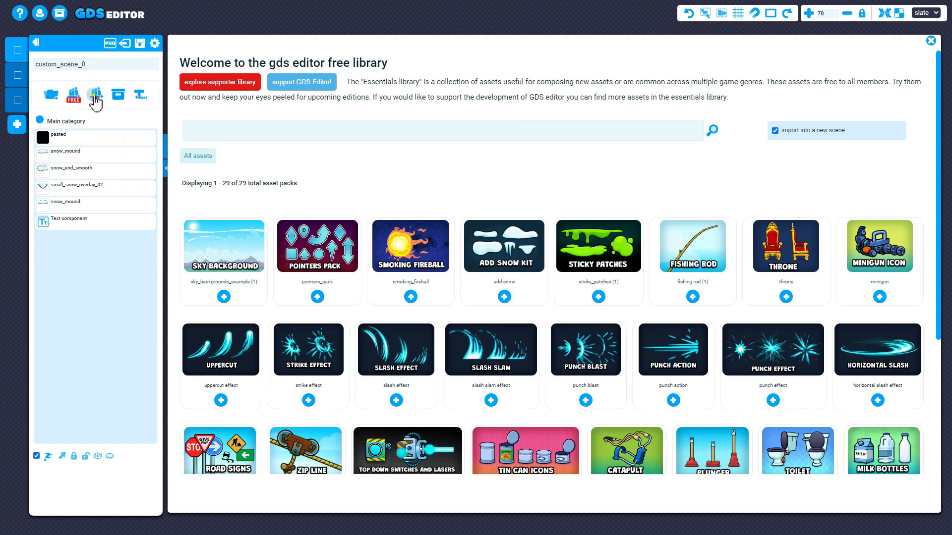
pyautogui.click(95, 97)
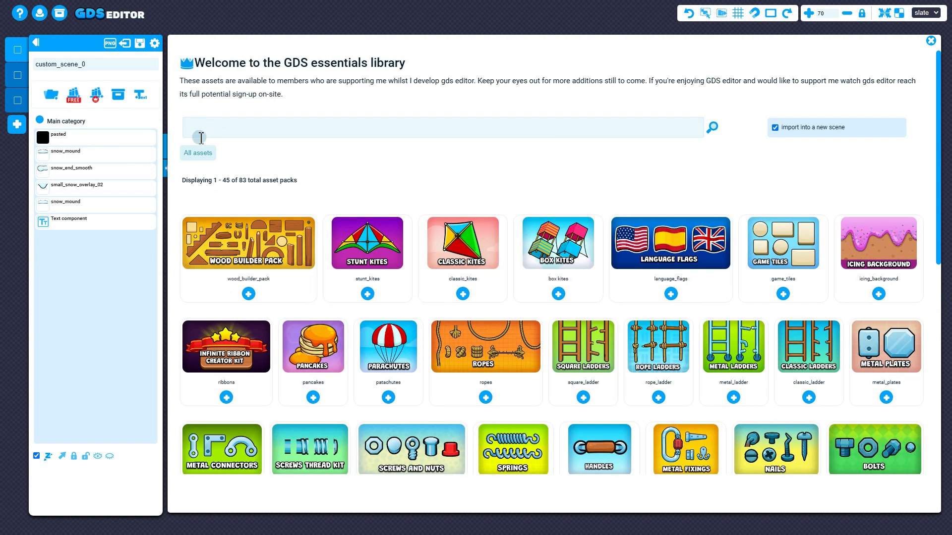
pyautogui.click(302, 126)
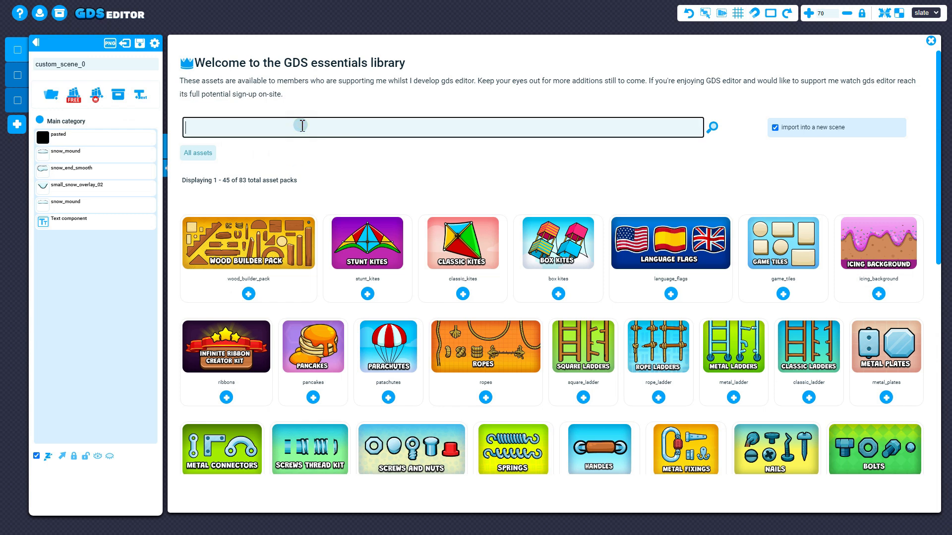
pyautogui.write('wood')
pyautogui.press('Return')
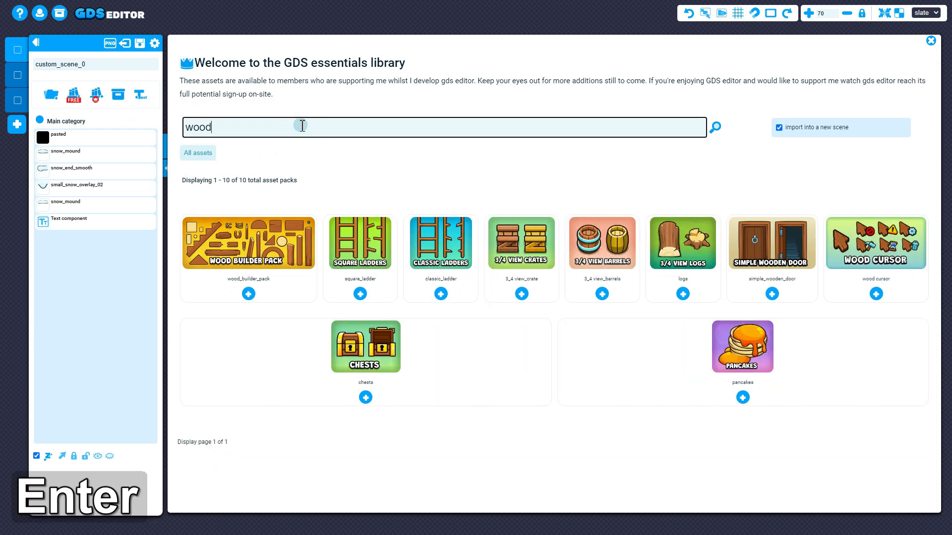
# Step: Search the essentials library for "icons" instead, and close the library
pyautogui.press('BackSpace')
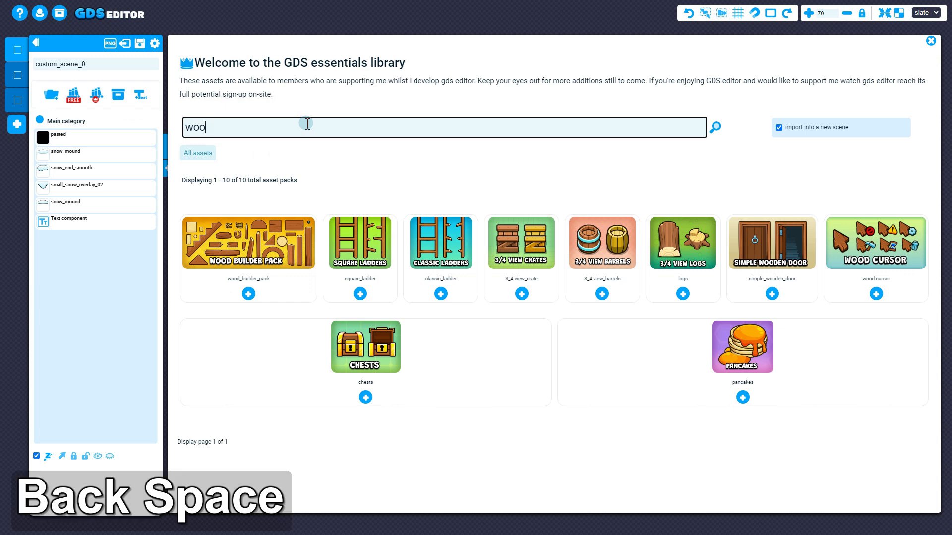
pyautogui.write('icons')
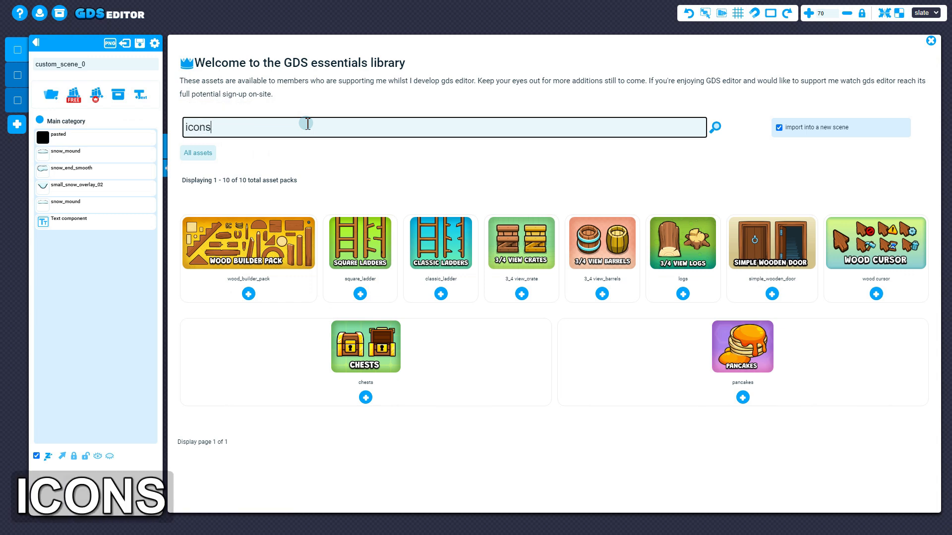
pyautogui.press('Return')
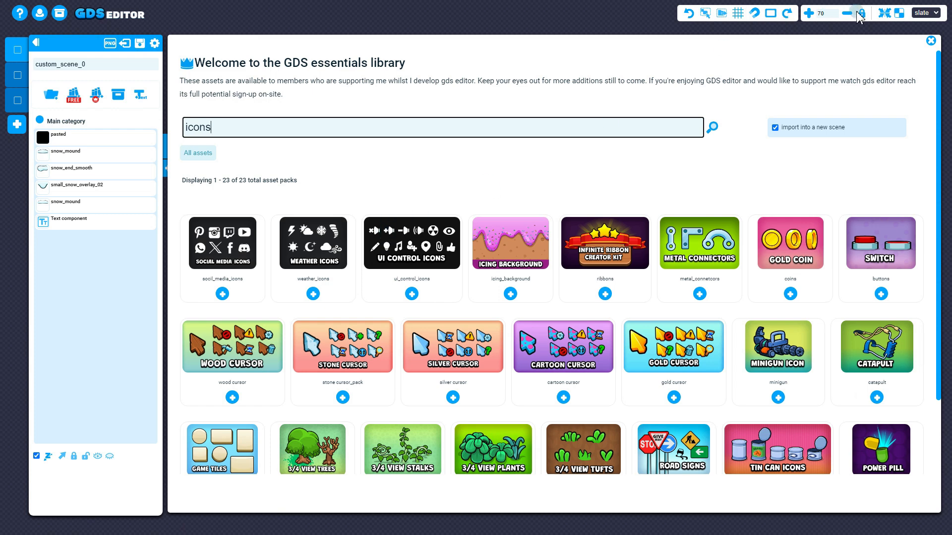
pyautogui.click(931, 41)
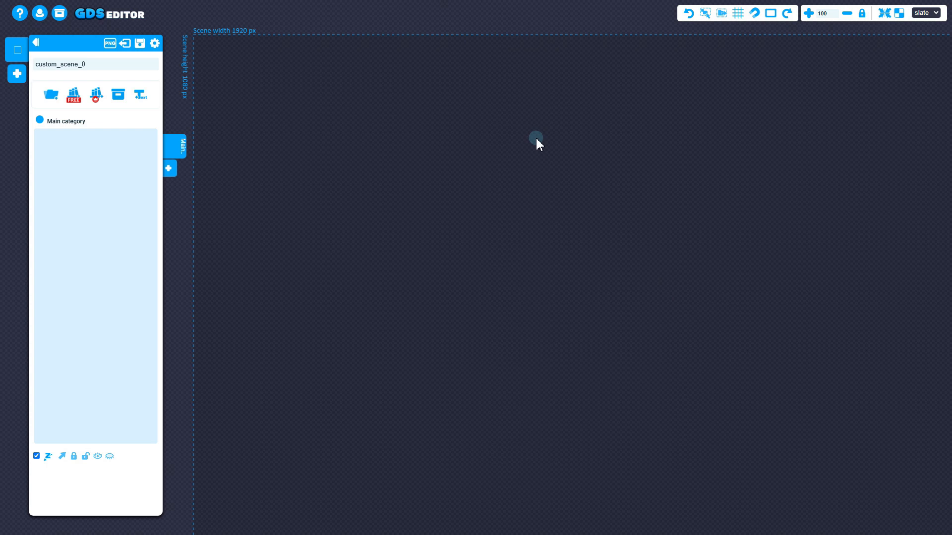
# Step: View the free asset library and the personal inventory, closing each one after viewing
pyautogui.click(74, 95)
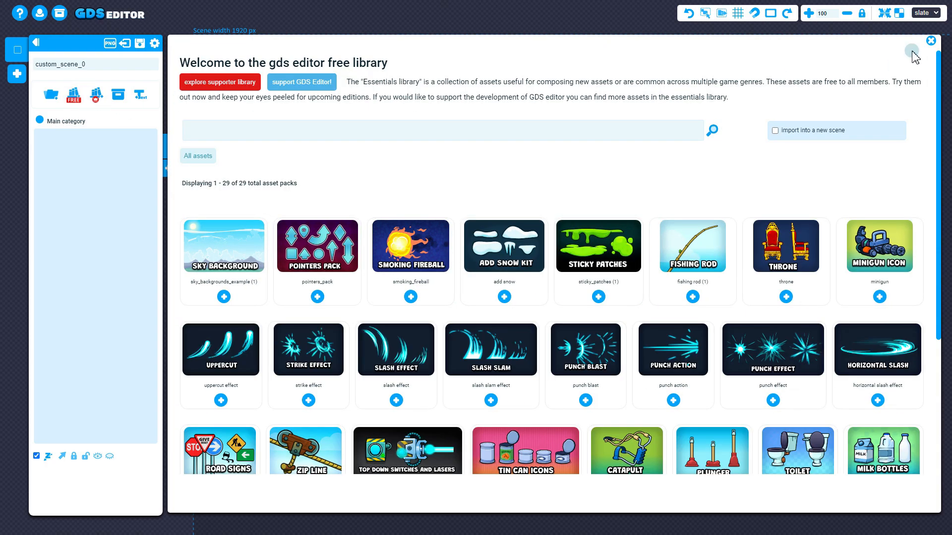
pyautogui.click(931, 42)
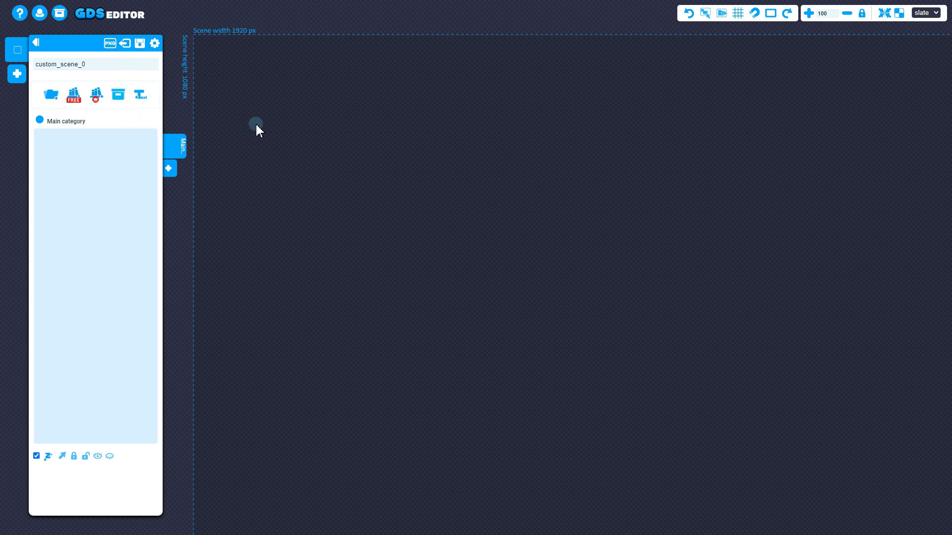
pyautogui.click(118, 98)
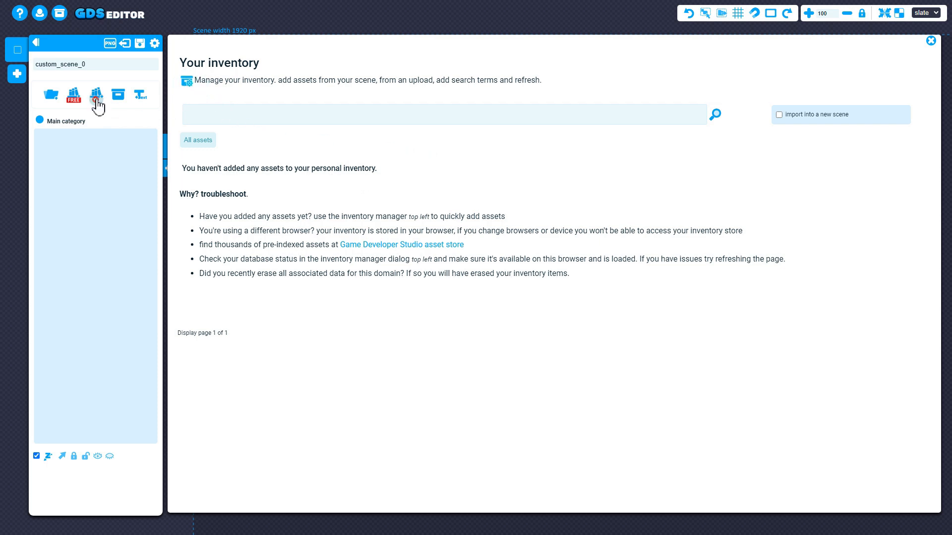
pyautogui.click(930, 40)
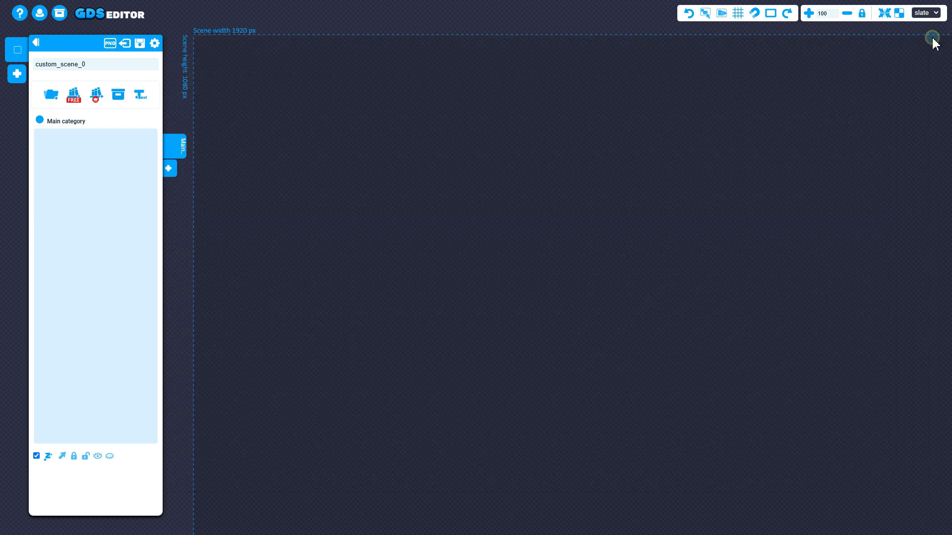
# Step: Load all the fruit SVG files, banana.svg through water_melon.svg, from the local fruit_icons/svgs folder into the inventory manager's import list
pyautogui.click(60, 15)
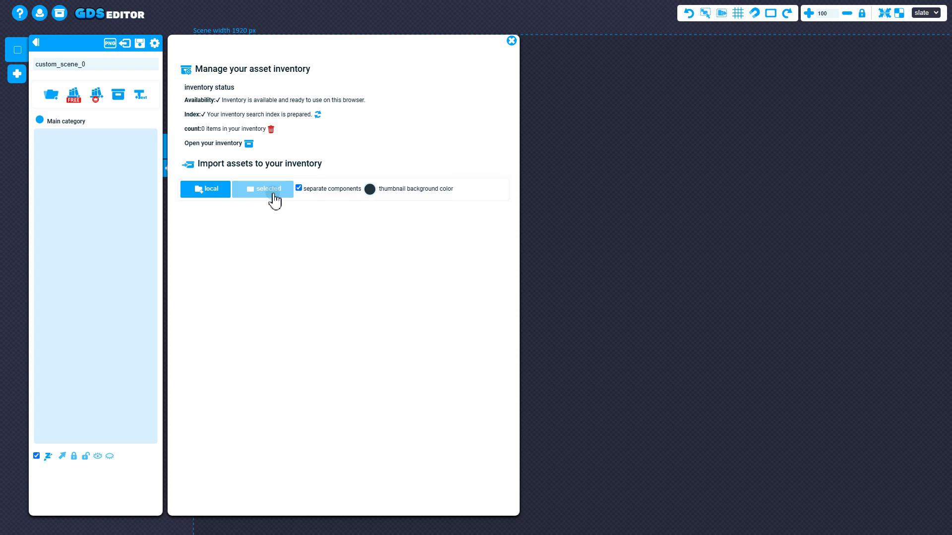
pyautogui.click(203, 193)
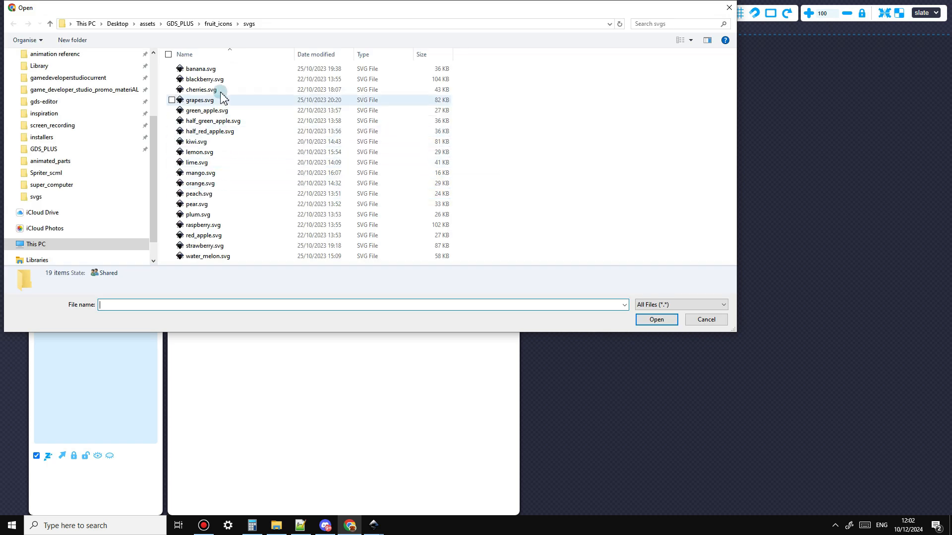
pyautogui.moveTo(403, 332); pyautogui.dragTo(414, 419)
pyautogui.click(209, 68)
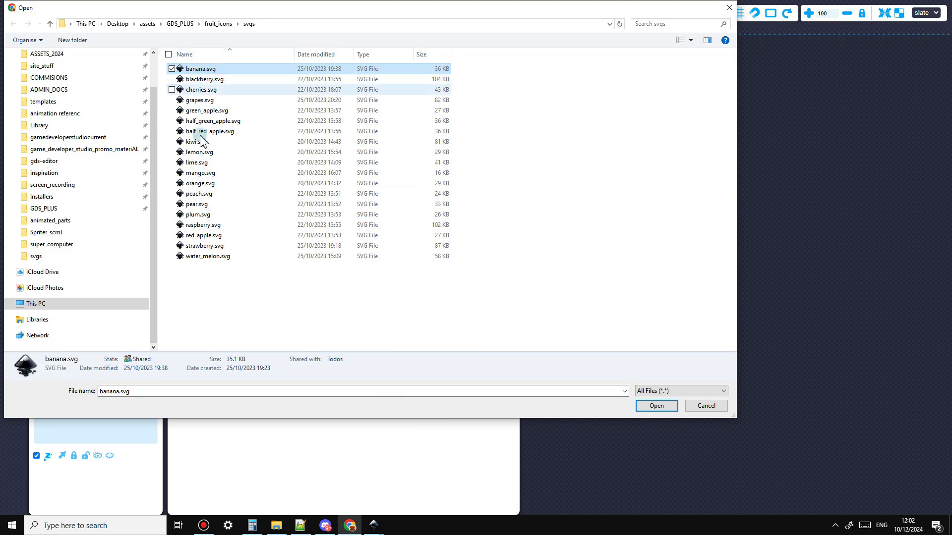
pyautogui.keyDown('shift'); pyautogui.click(212, 258); pyautogui.keyUp('shift')
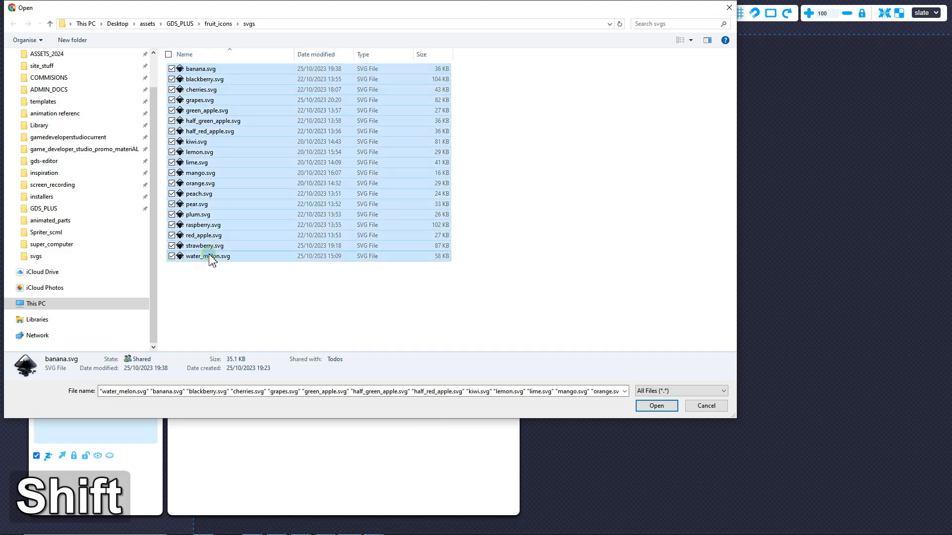
pyautogui.click(655, 408)
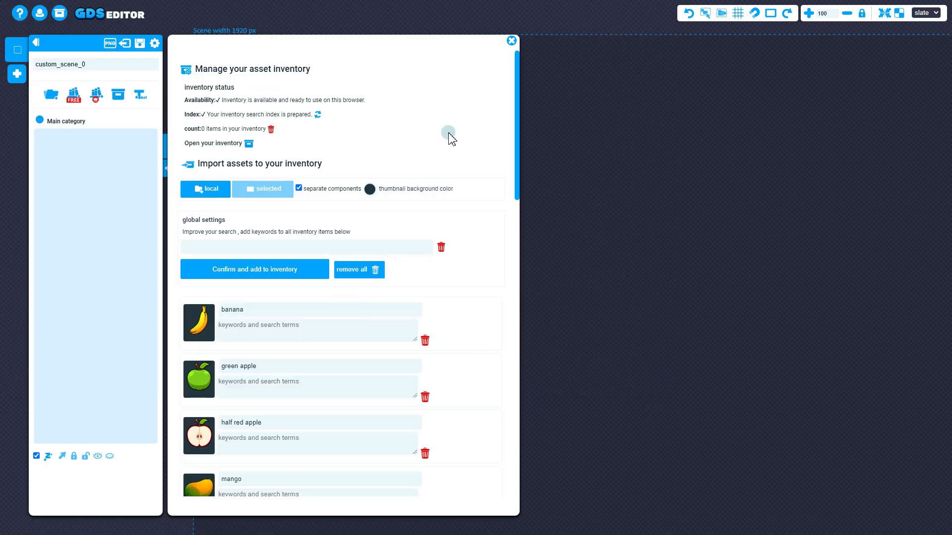
# Step: Examine the editable names and the keyword and search term fields of the fruits in the import list
pyautogui.moveTo(516, 74); pyautogui.dragTo(546, 88)
pyautogui.click(267, 253)
pyautogui.click(268, 310)
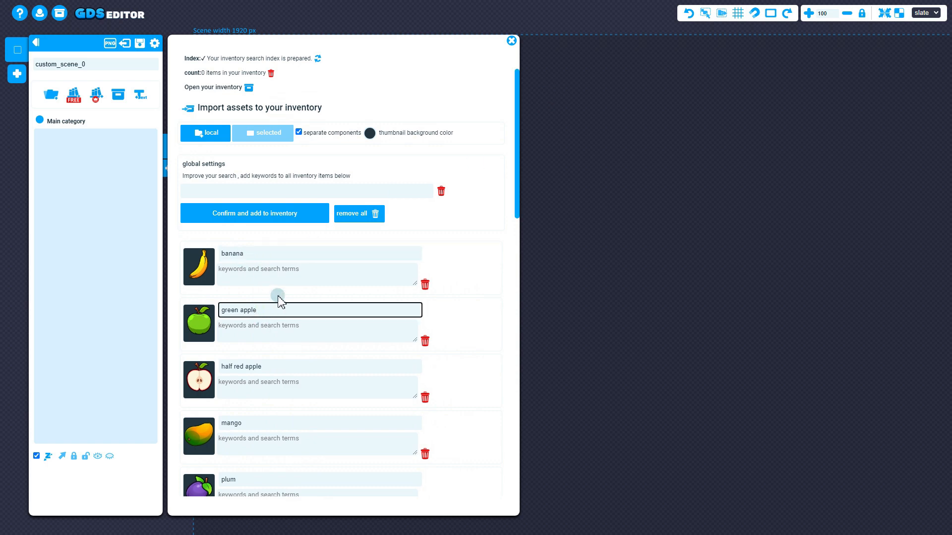
pyautogui.scroll(-3, 275, 248)
pyautogui.click(271, 97)
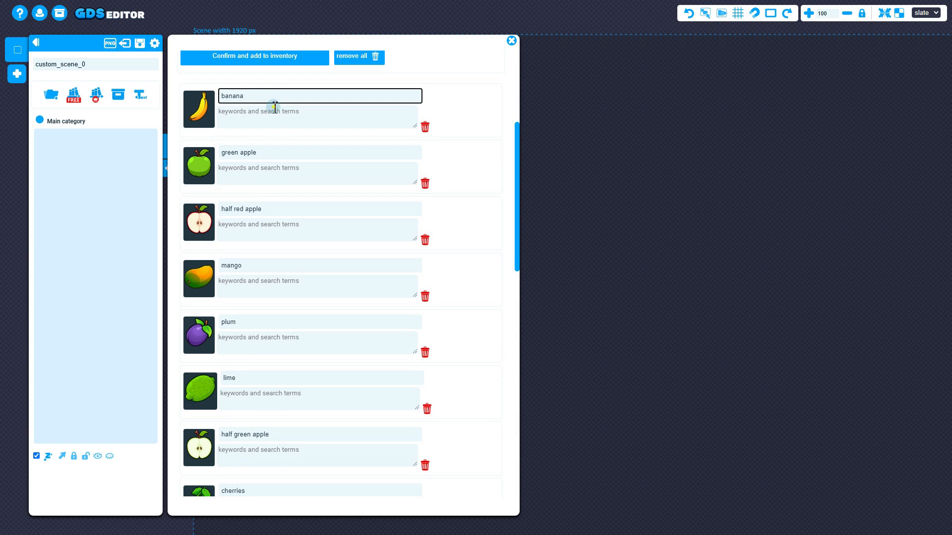
pyautogui.click(274, 108)
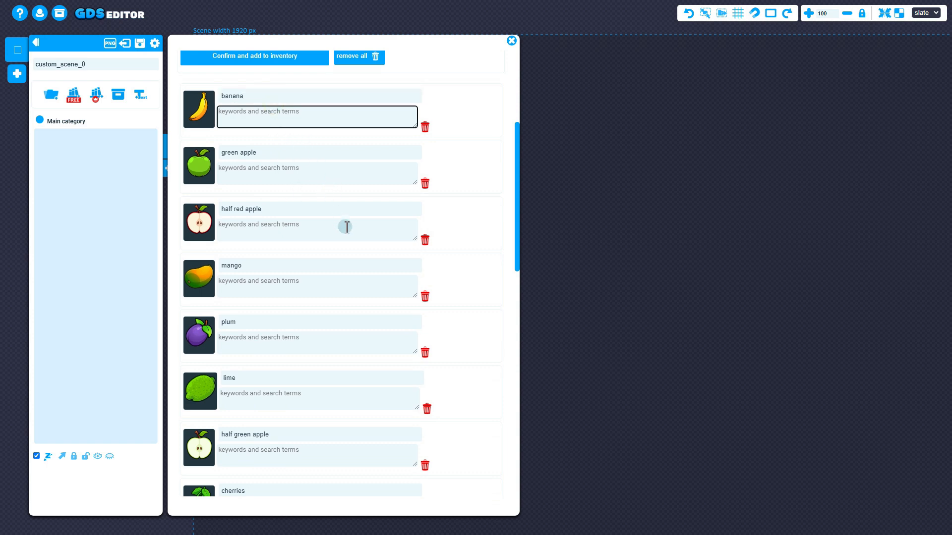
pyautogui.scroll(4, 347, 233)
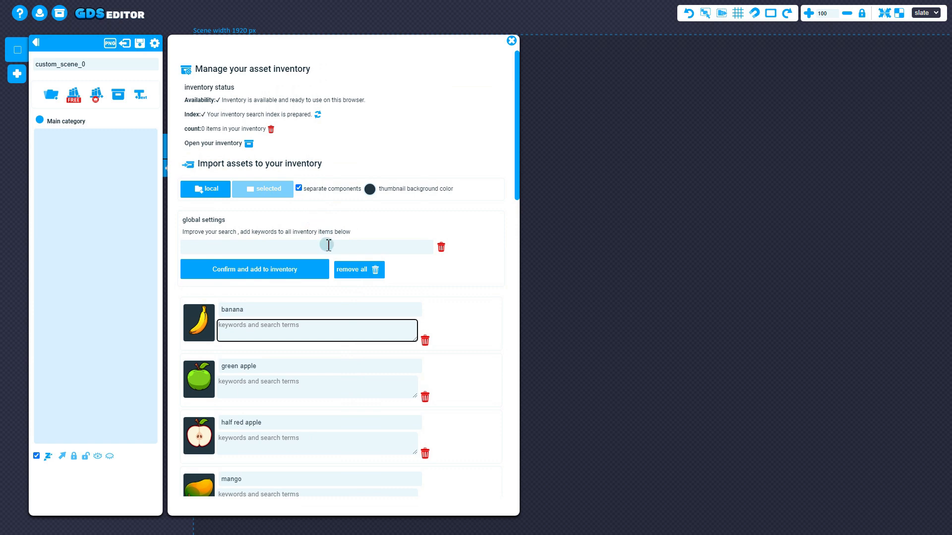
# Step: Set the global keywords for all listed fruit items to "fruits,food,ingredient"
pyautogui.click(328, 245)
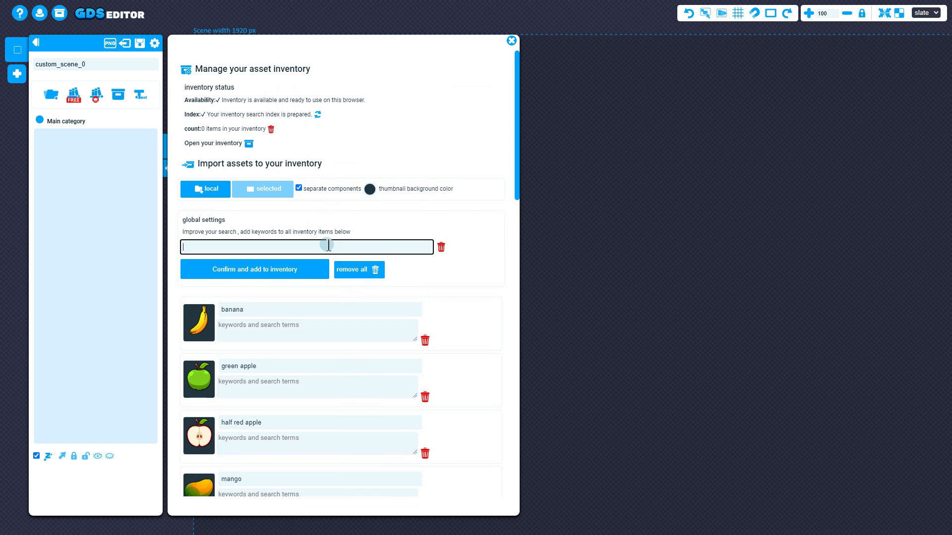
pyautogui.write('frui')
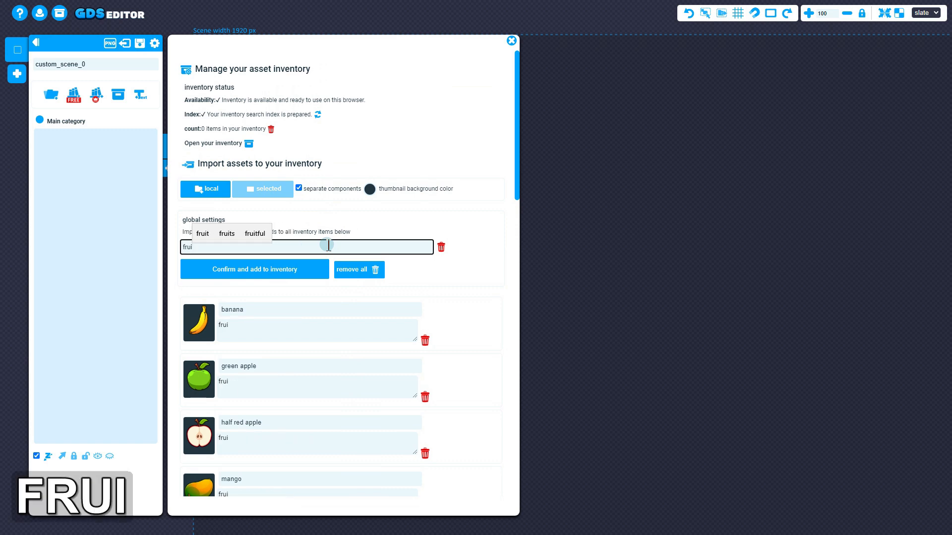
pyautogui.write('ts,')
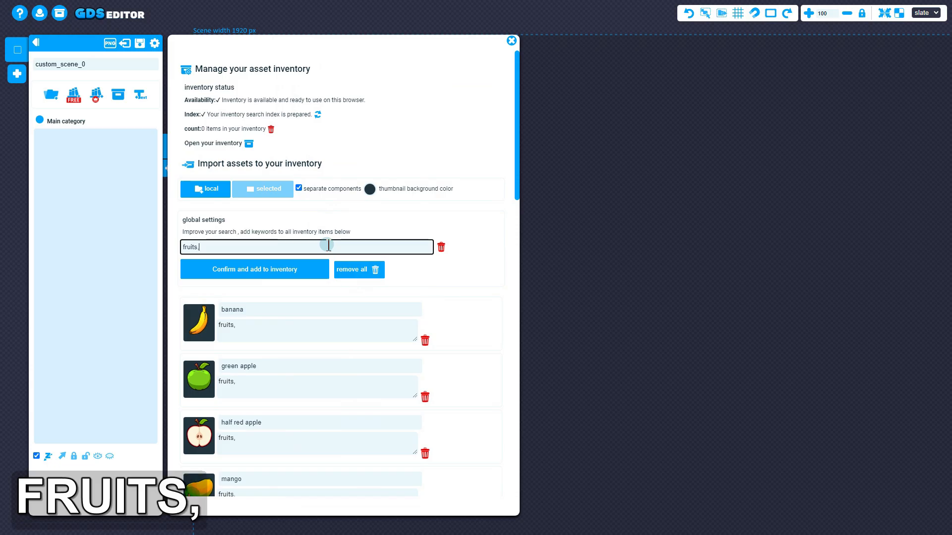
pyautogui.write('food,')
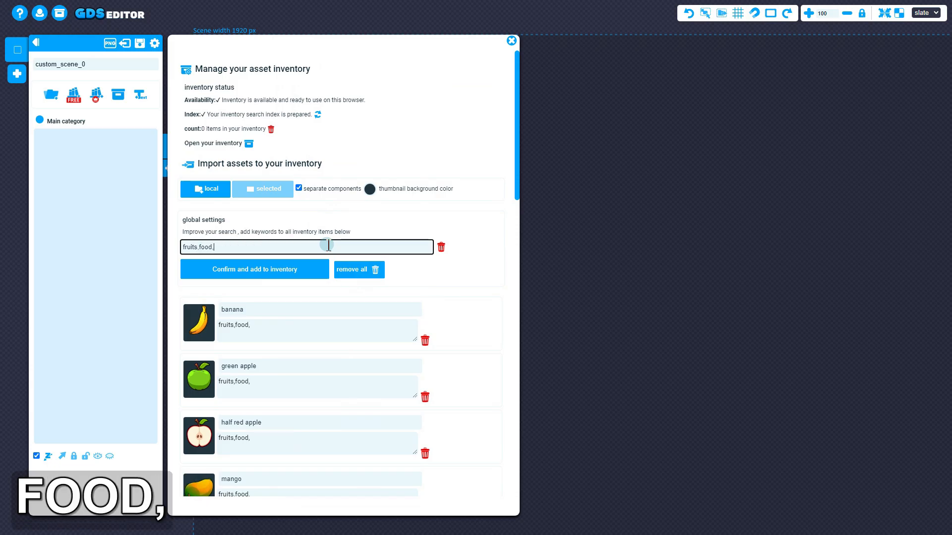
pyautogui.write('ingre')
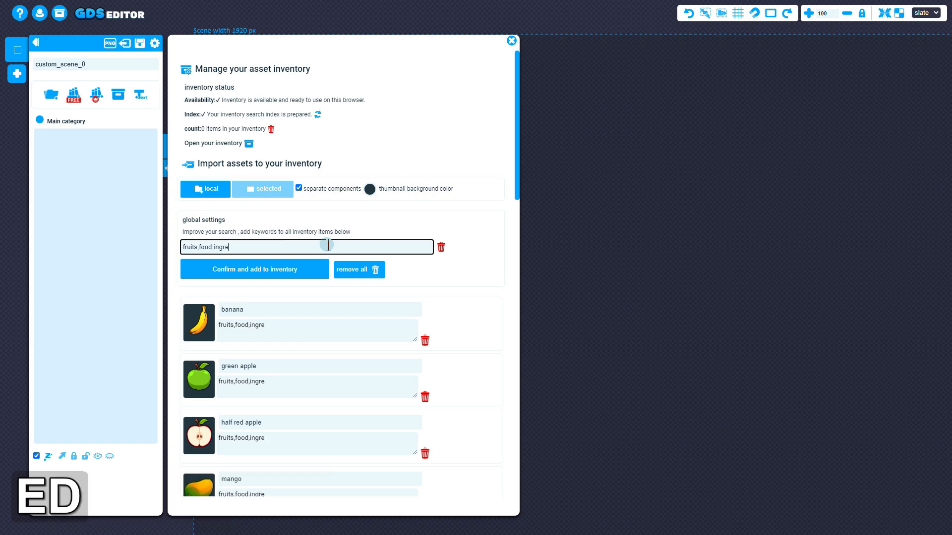
pyautogui.write('dient')
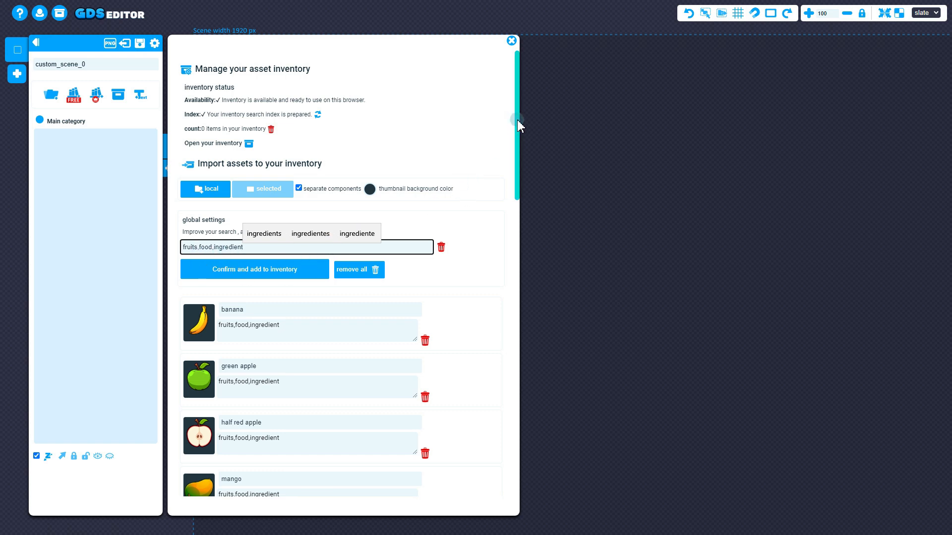
pyautogui.scroll(-1, 517, 121)
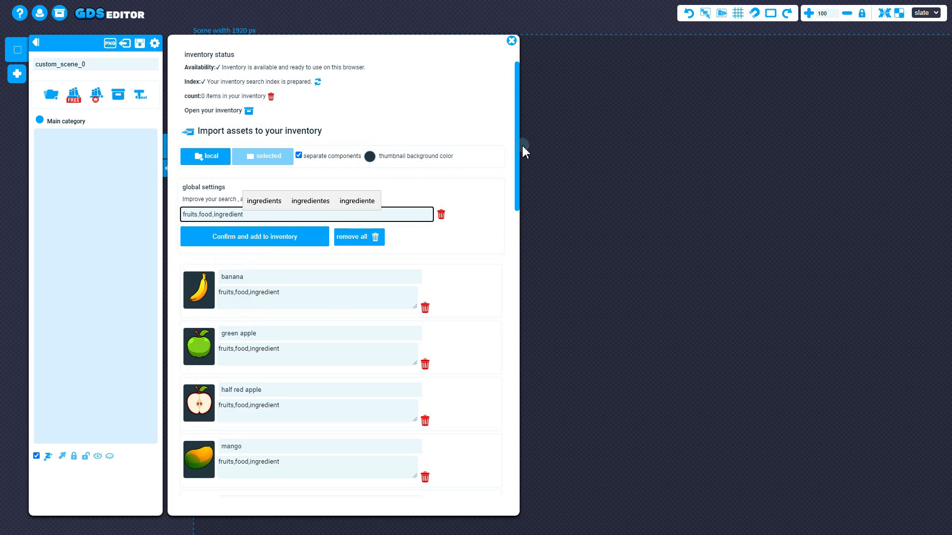
pyautogui.moveTo(516, 149); pyautogui.dragTo(533, 114)
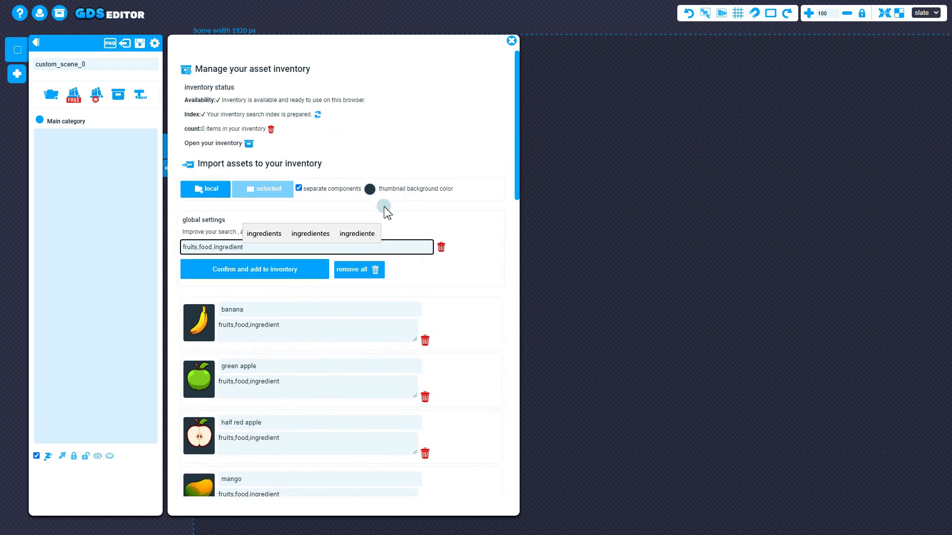
# Step: Confirm adding the listed fruit items to the inventory, and close the inventory manager
pyautogui.click(247, 273)
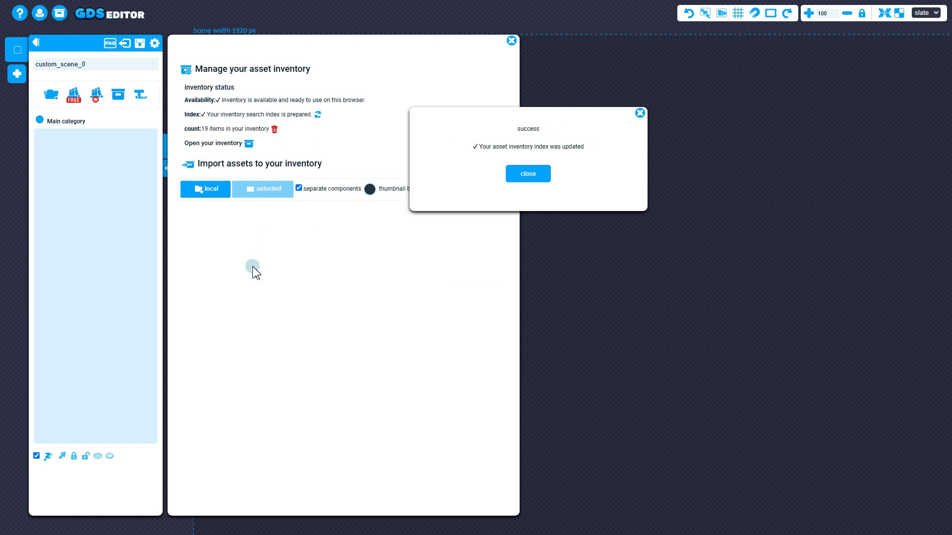
pyautogui.click(537, 179)
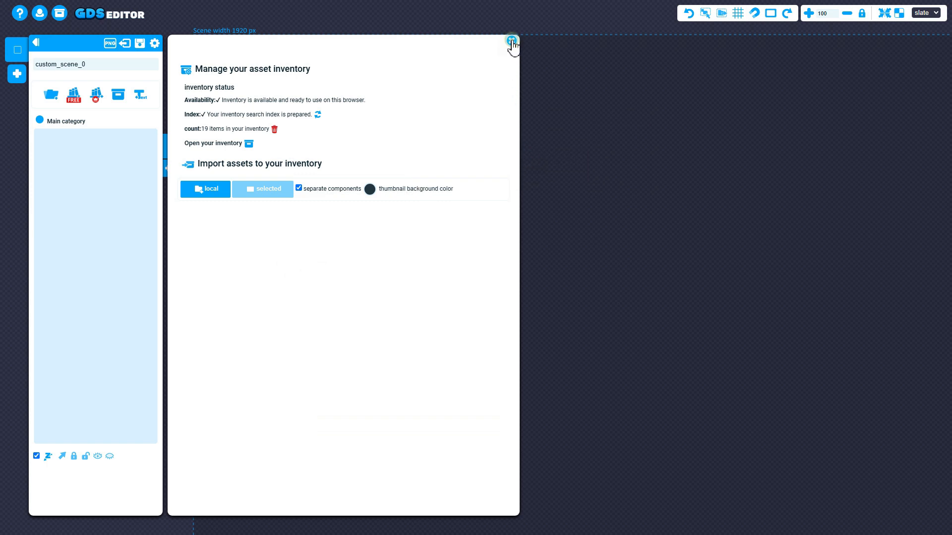
pyautogui.click(511, 41)
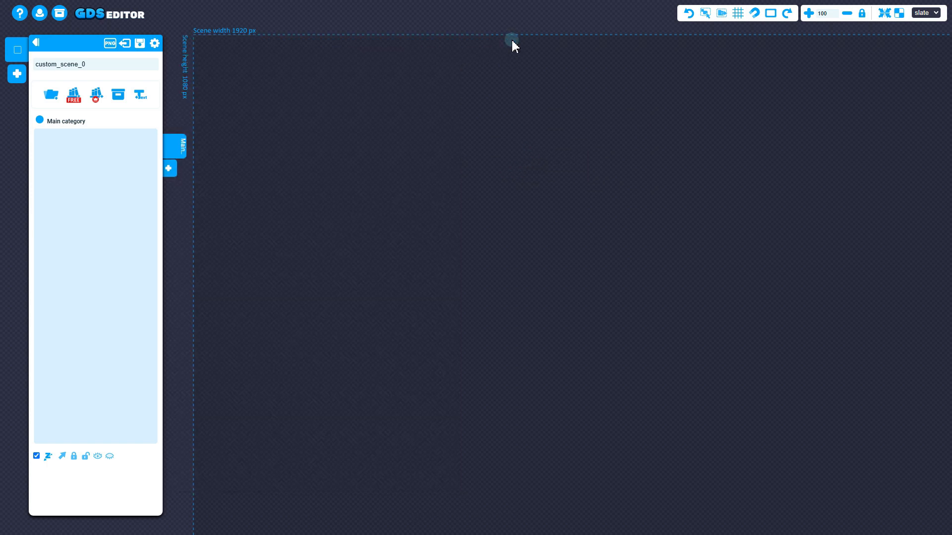
# Step: Add the peach, strawberry, cherries, half green apple and lime from the personal inventory to the scene, and close the inventory
pyautogui.click(119, 95)
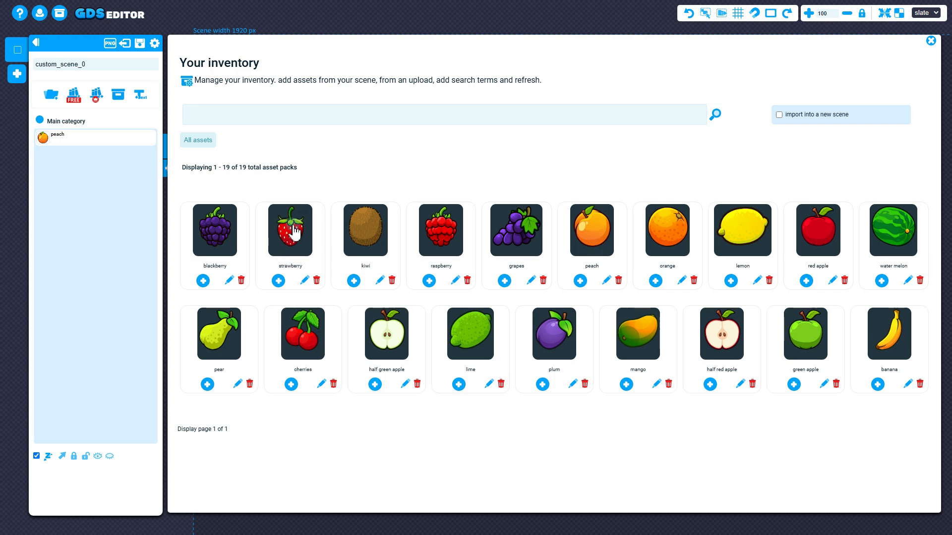
pyautogui.click(291, 228)
pyautogui.click(307, 336)
pyautogui.click(389, 334)
pyautogui.click(469, 333)
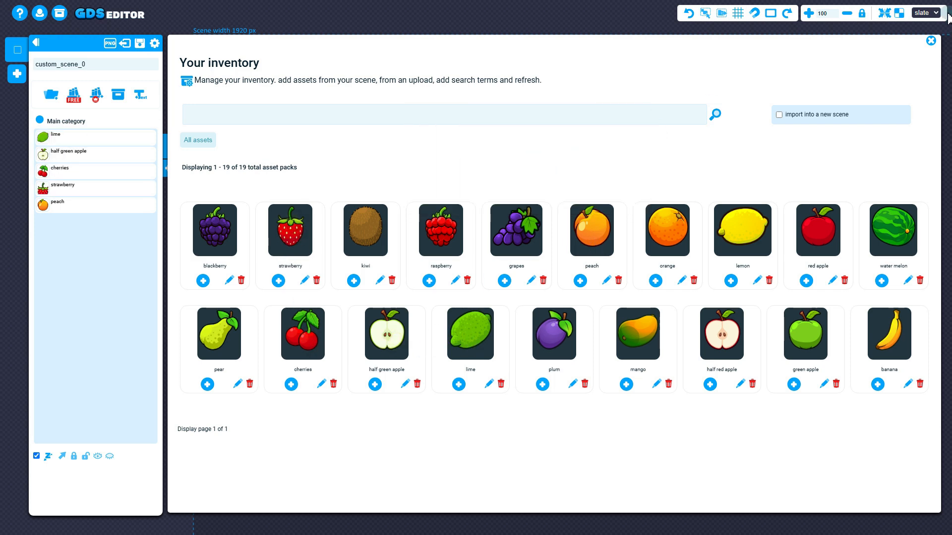
pyautogui.click(931, 41)
# Step: Move all five fruits together to the scene's upper-left area and spread them out horizontally in a row
pyautogui.keyDown('ctrl'); pyautogui.scroll(-2, 272, 221); pyautogui.keyUp('ctrl')
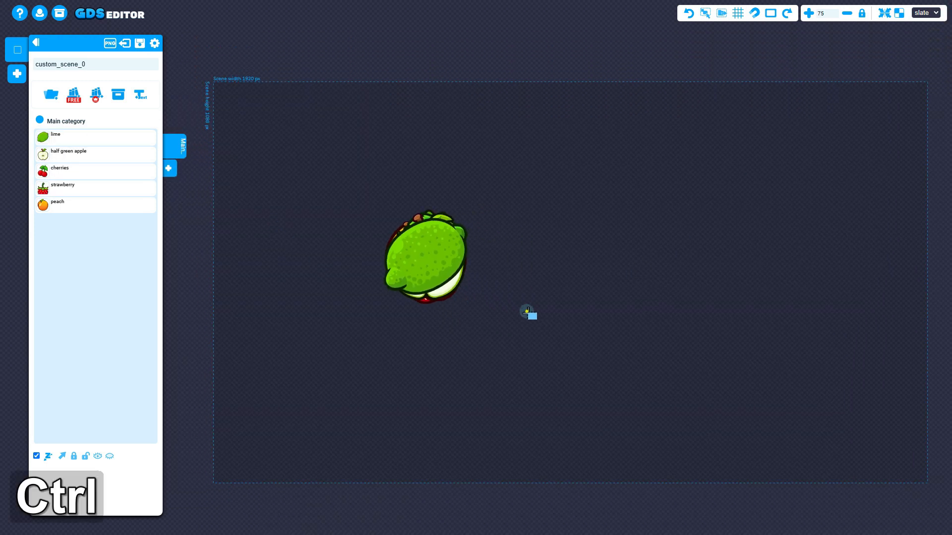
pyautogui.hotkey('ctrl', 'a')
pyautogui.moveTo(423, 247); pyautogui.dragTo(387, 212)
pyautogui.click(571, 13)
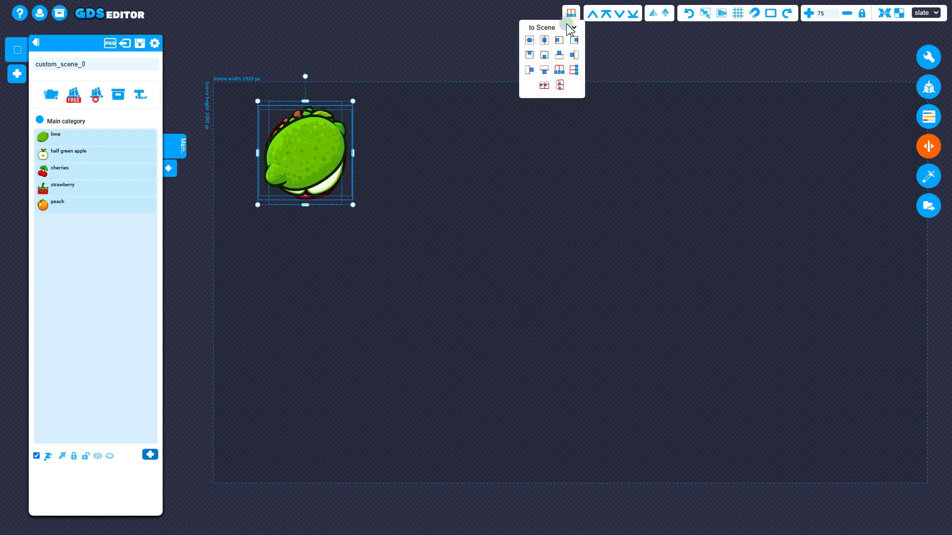
pyautogui.click(547, 84)
pyautogui.click(559, 261)
pyautogui.moveTo(549, 285); pyautogui.dragTo(565, 314)
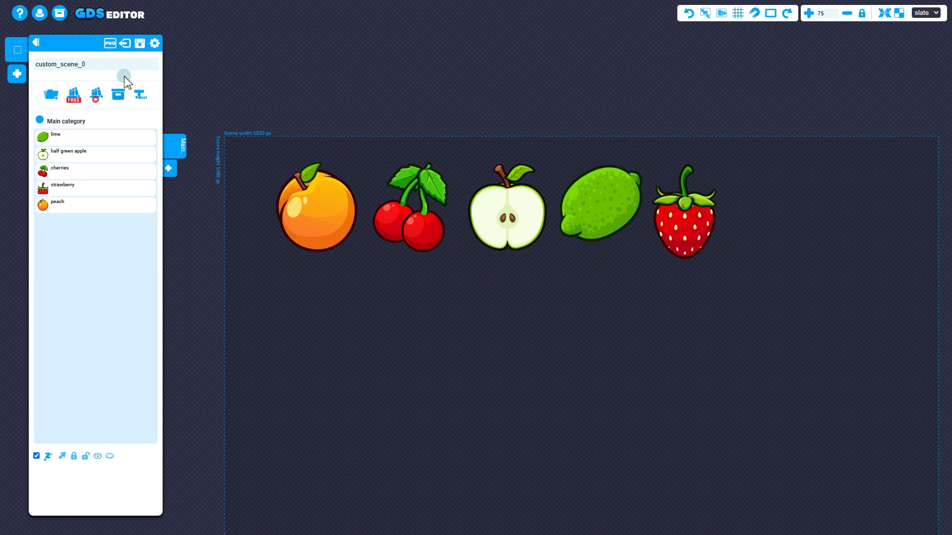
# Step: Load bathroom_props.gds from the local ASSETS_2024/bathroom_environment/GDS_editor folder into the inventory manager's import list
pyautogui.click(59, 15)
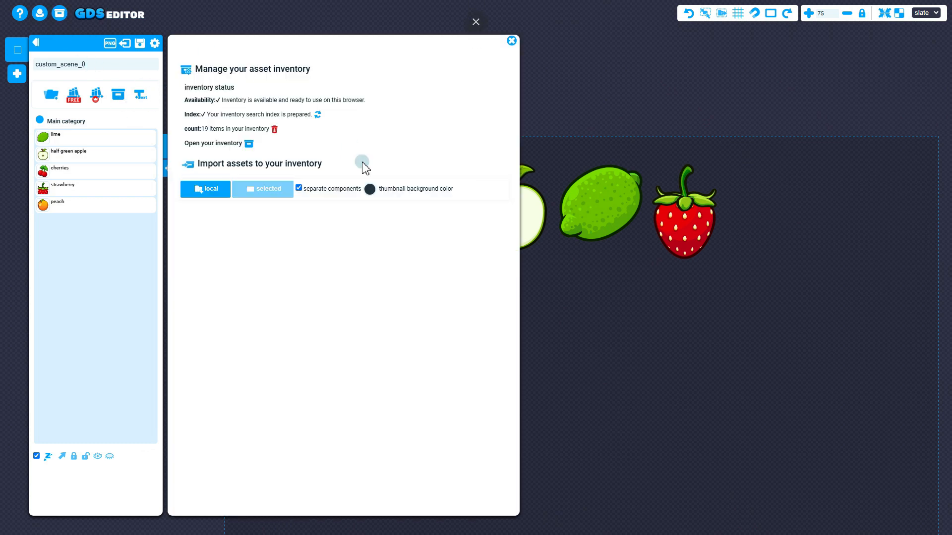
pyautogui.click(218, 191)
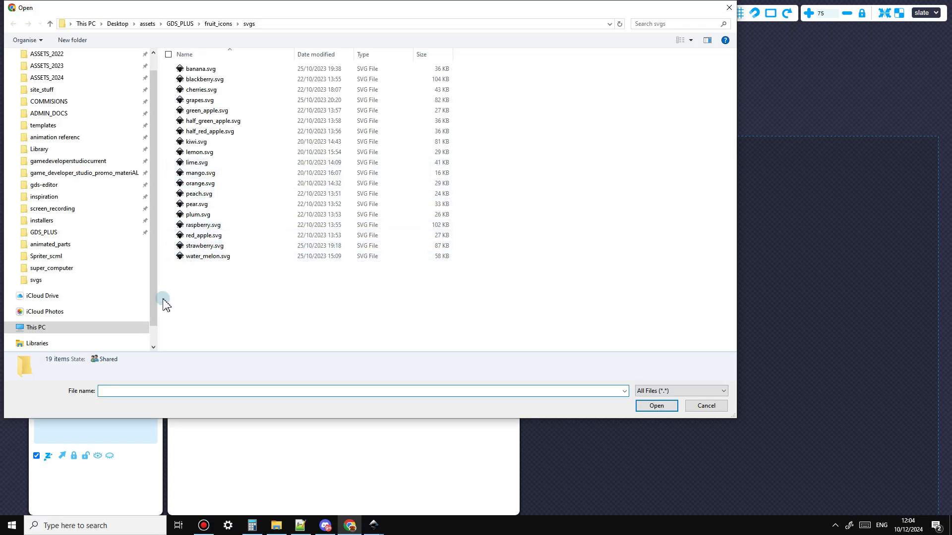
pyautogui.click(179, 23)
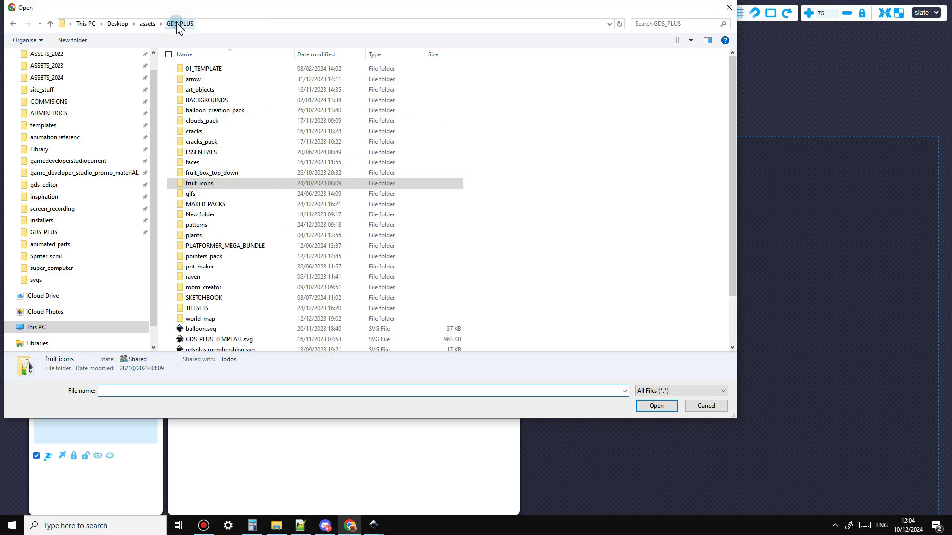
pyautogui.click(147, 23)
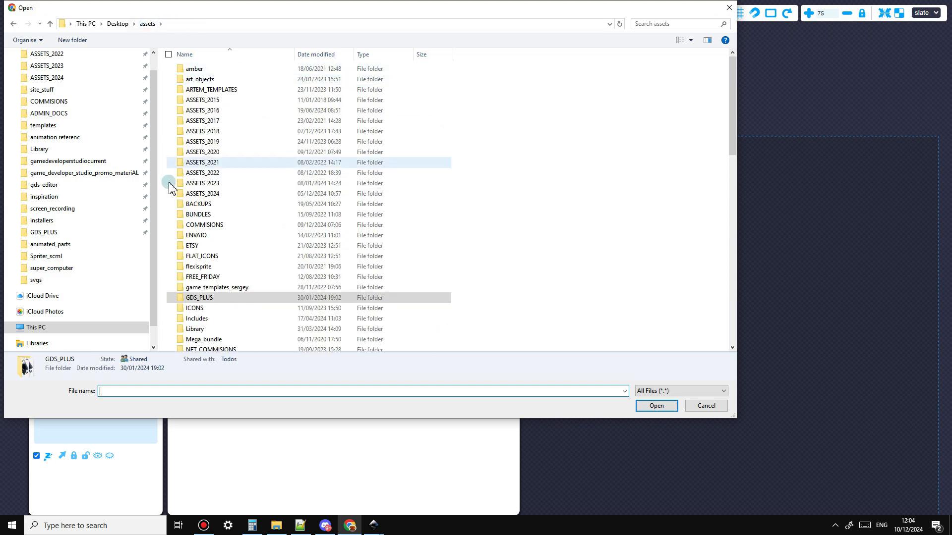
pyautogui.doubleClick(192, 194)
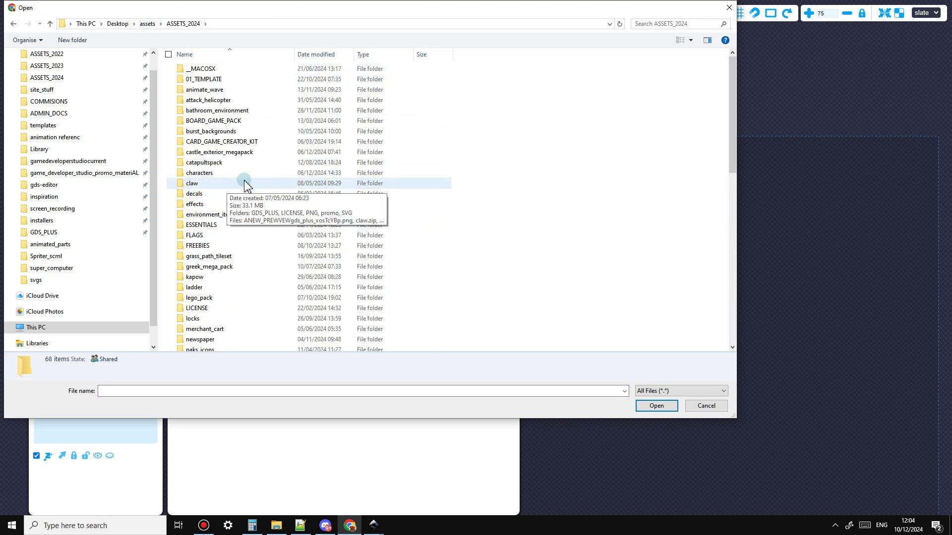
pyautogui.doubleClick(237, 110)
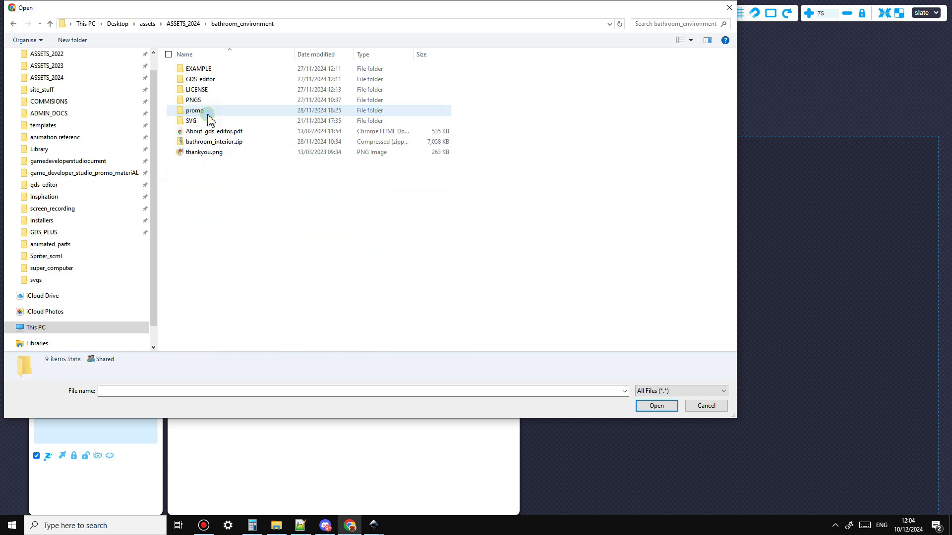
pyautogui.doubleClick(204, 80)
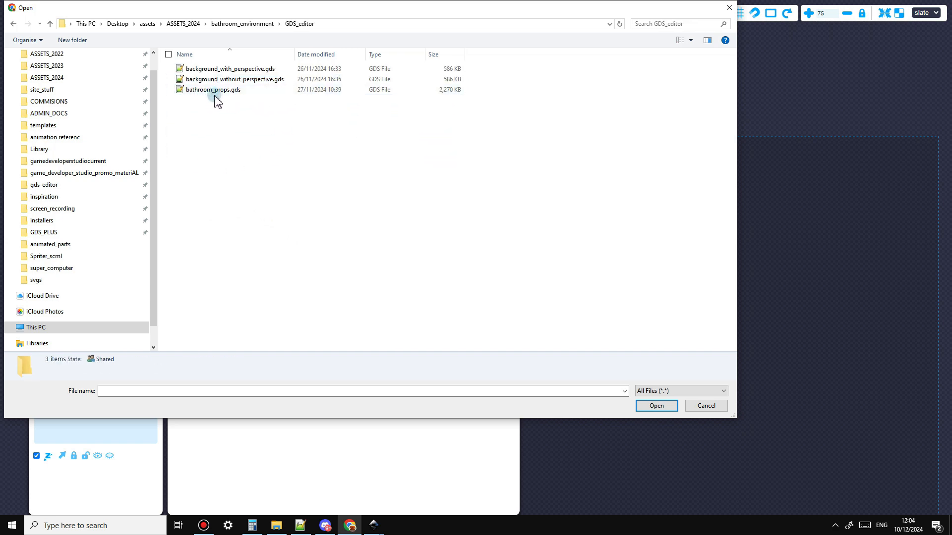
pyautogui.click(219, 96)
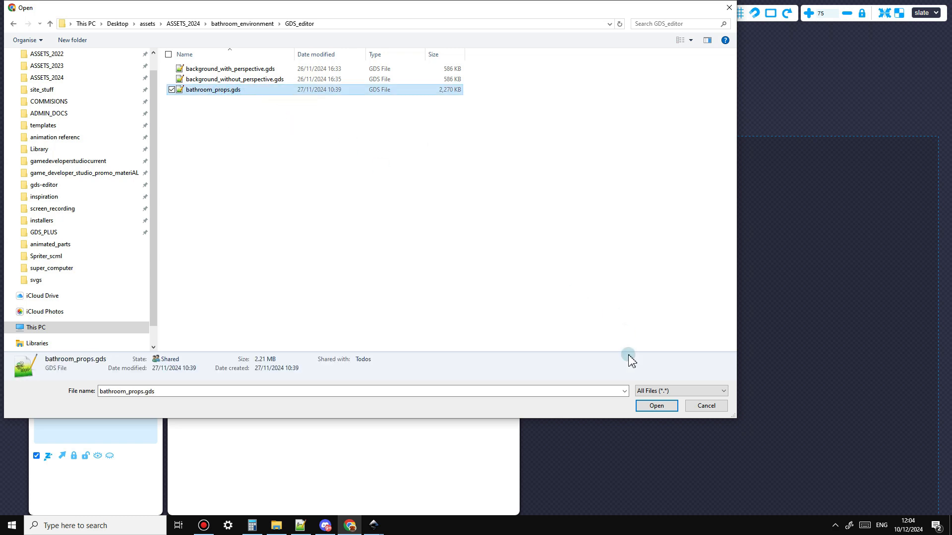
pyautogui.click(653, 405)
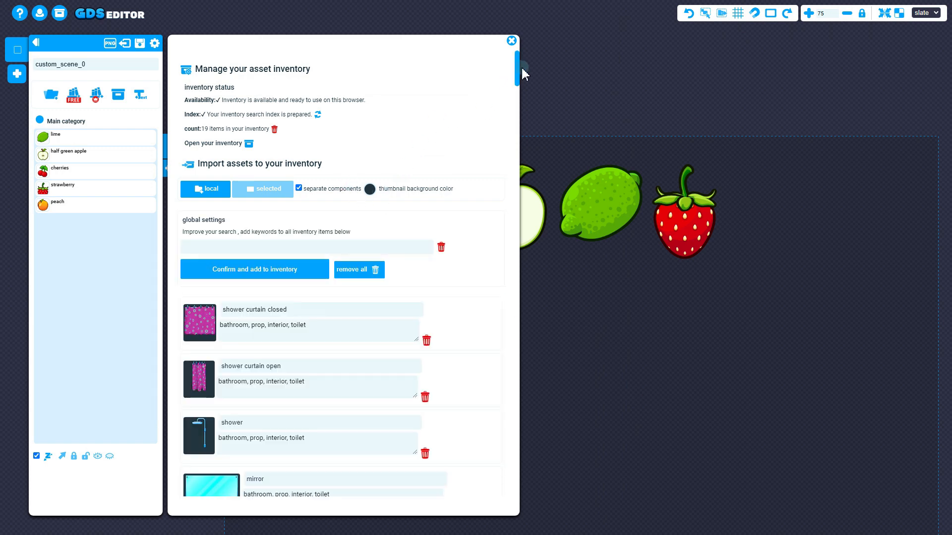
# Step: Review the listed bathroom props, confirm adding them to the inventory, and close the inventory manager
pyautogui.moveTo(518, 71); pyautogui.dragTo(521, 96)
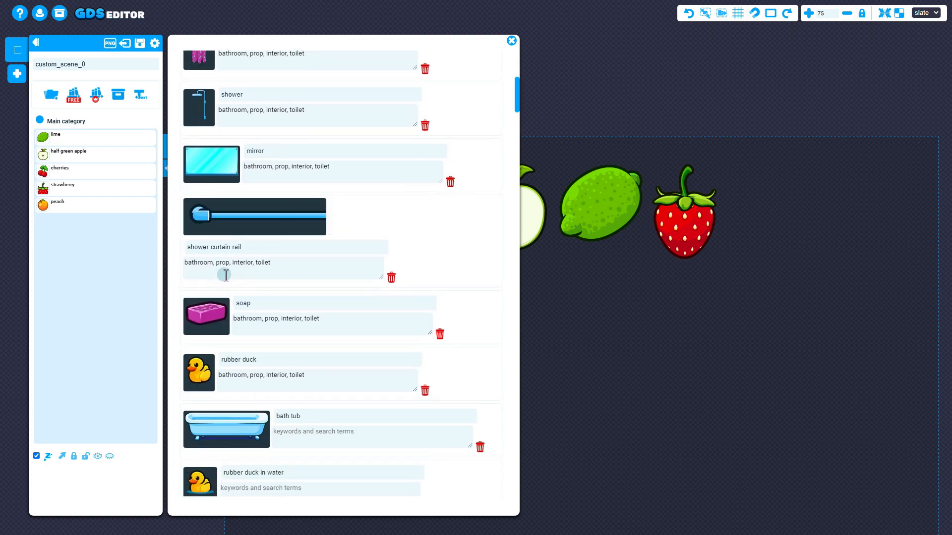
pyautogui.scroll(4, 278, 213)
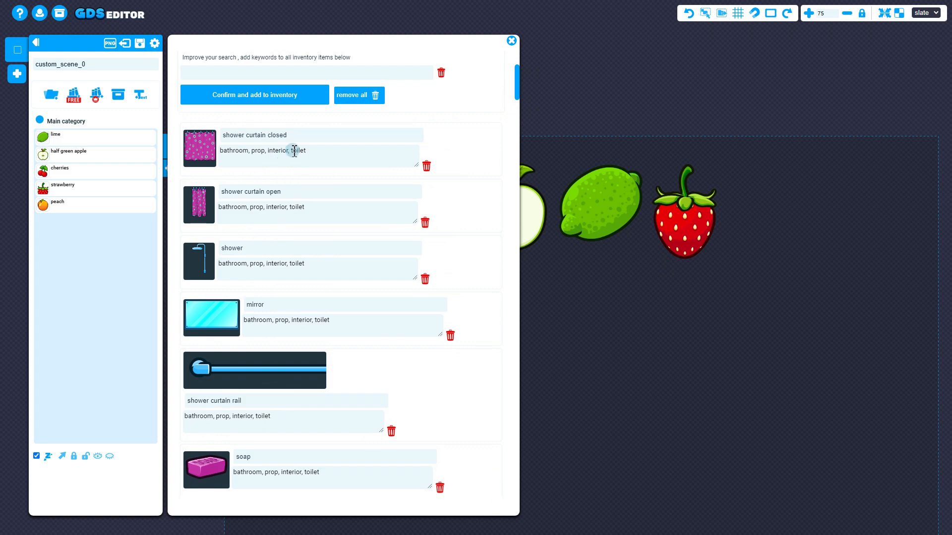
pyautogui.moveTo(520, 81); pyautogui.dragTo(515, 508)
pyautogui.moveTo(560, 274); pyautogui.dragTo(542, 45)
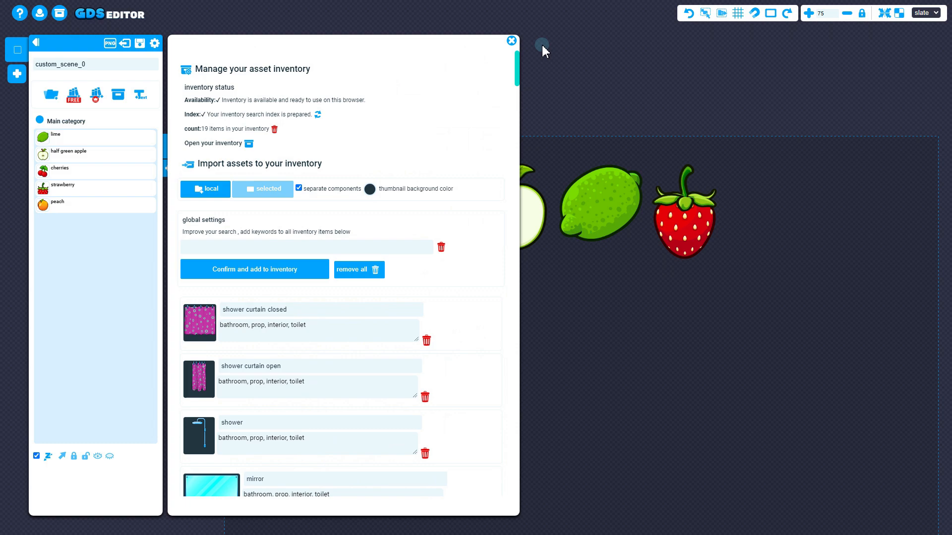
pyautogui.click(286, 269)
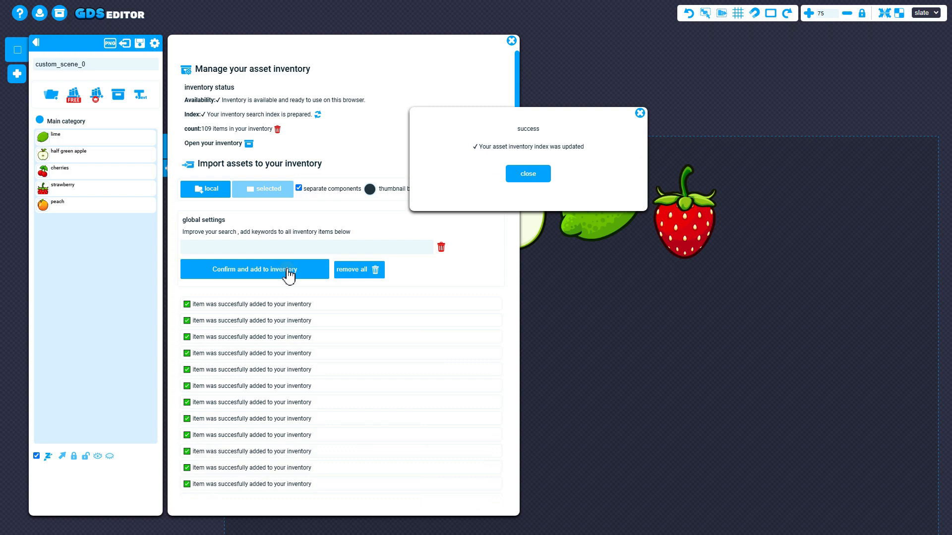
pyautogui.click(528, 176)
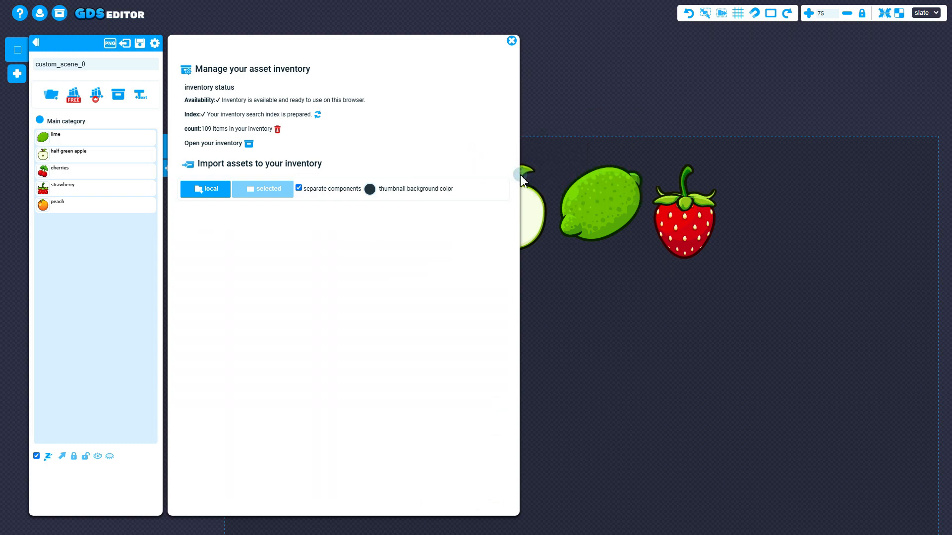
pyautogui.click(512, 42)
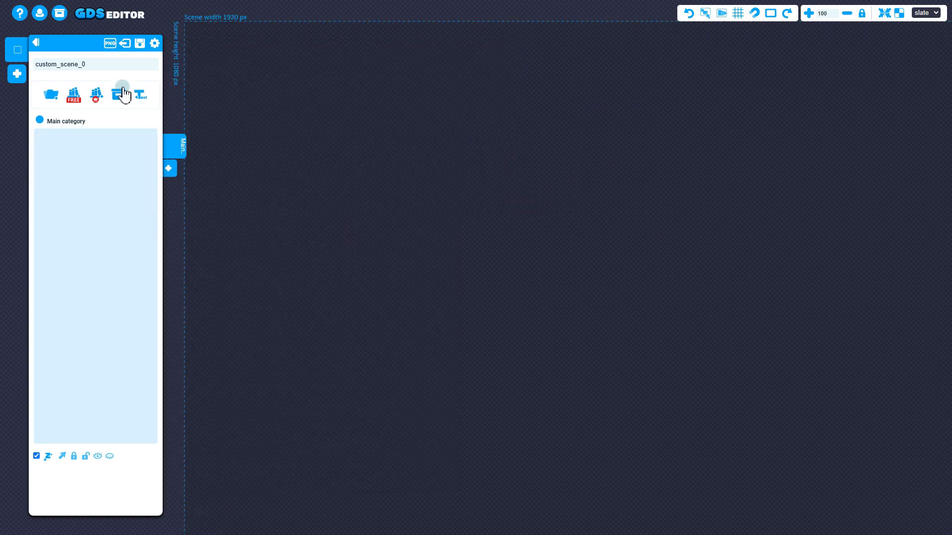
# Step: Open the personal inventory and search it for "fruit"
pyautogui.click(119, 95)
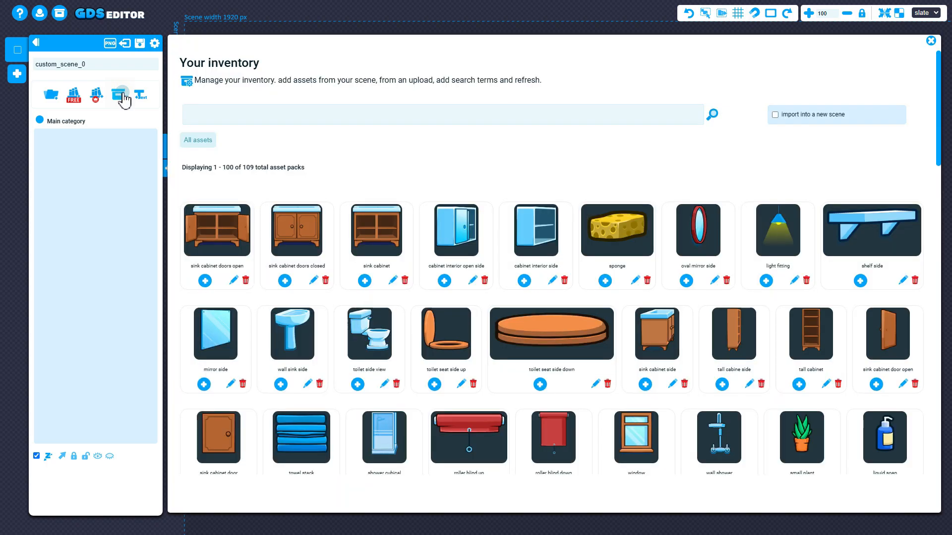
pyautogui.click(285, 113)
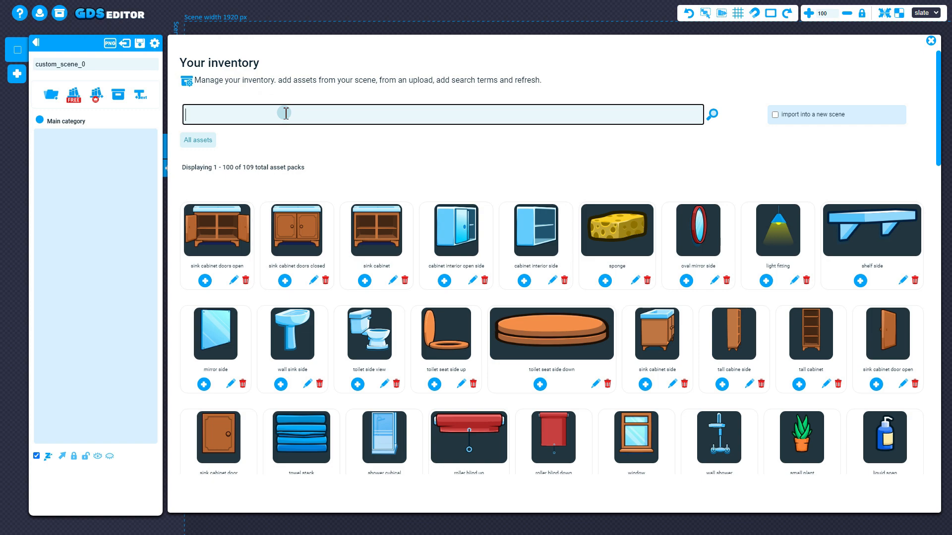
pyautogui.write('frio')
pyautogui.press('BackSpace')
pyautogui.press('BackSpace')
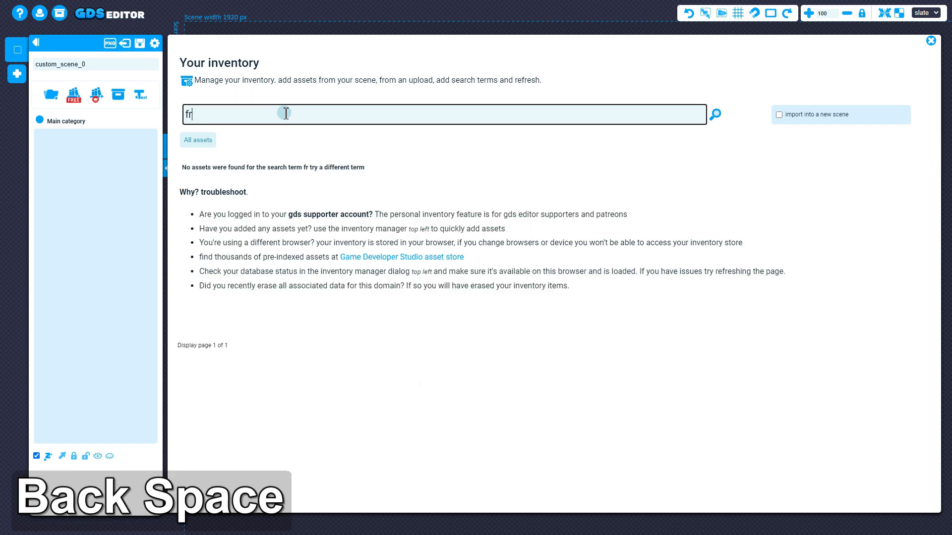
pyautogui.write('ut')
pyautogui.press('Insert')
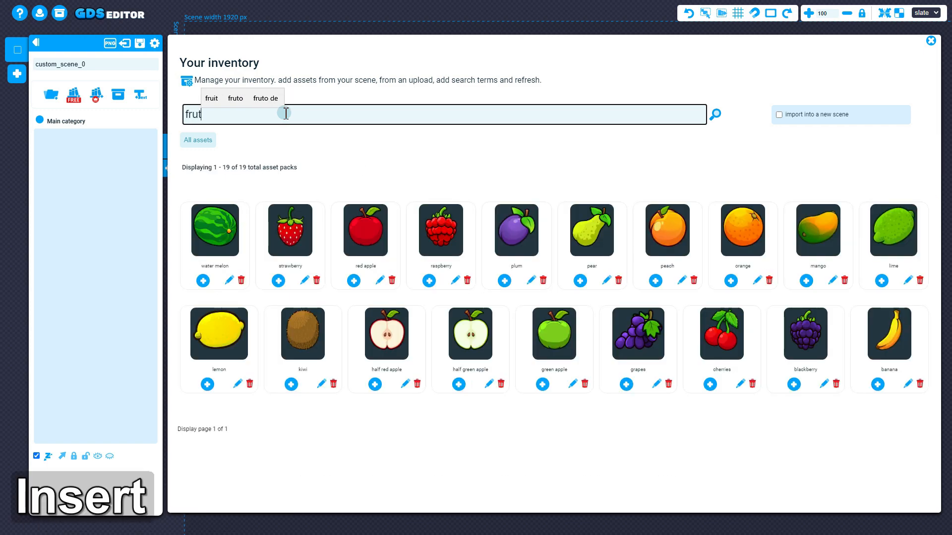
pyautogui.press('BackSpace')
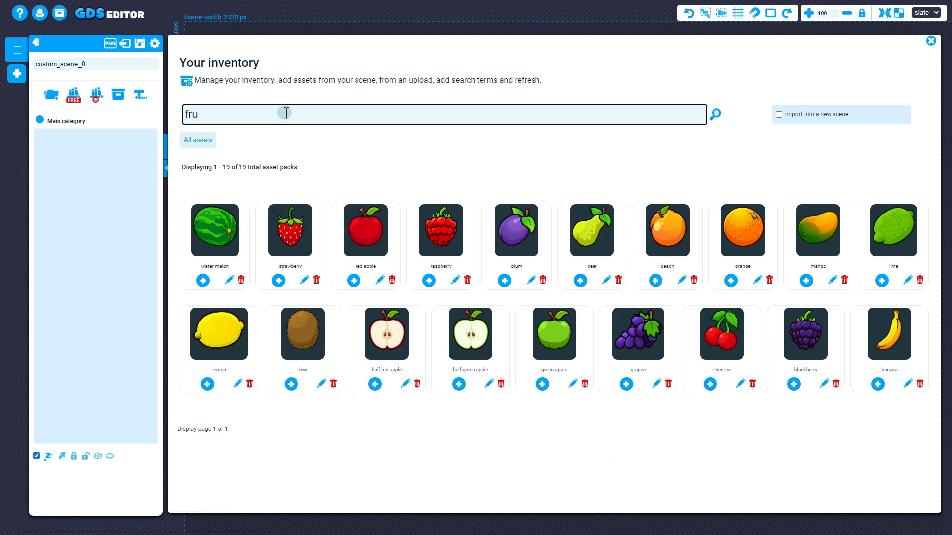
pyautogui.write('it')
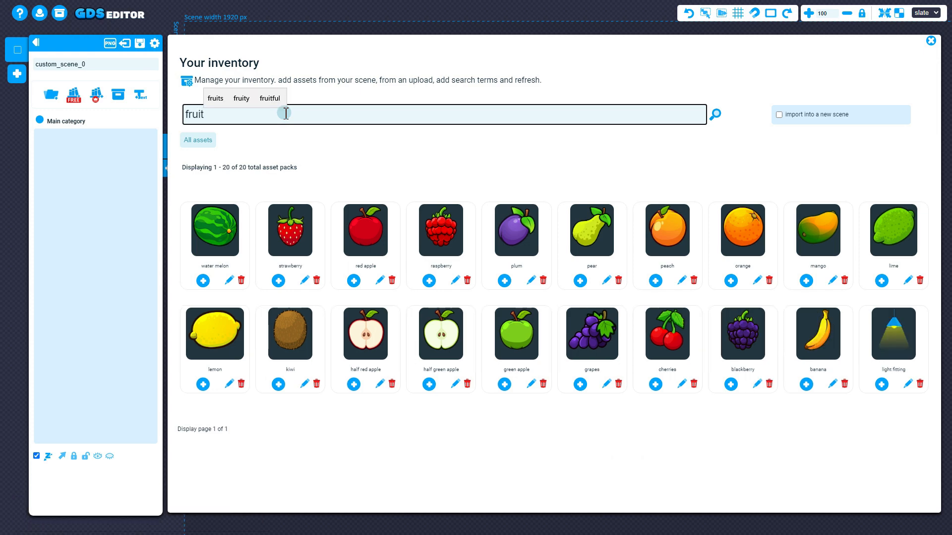
# Step: Replace the inventory search term with "spongn" to find the sponge
pyautogui.press('BackSpace')
pyautogui.press('BackSpace')
pyautogui.press('BackSpace')
pyautogui.press('BackSpace')
pyautogui.press('BackSpace')
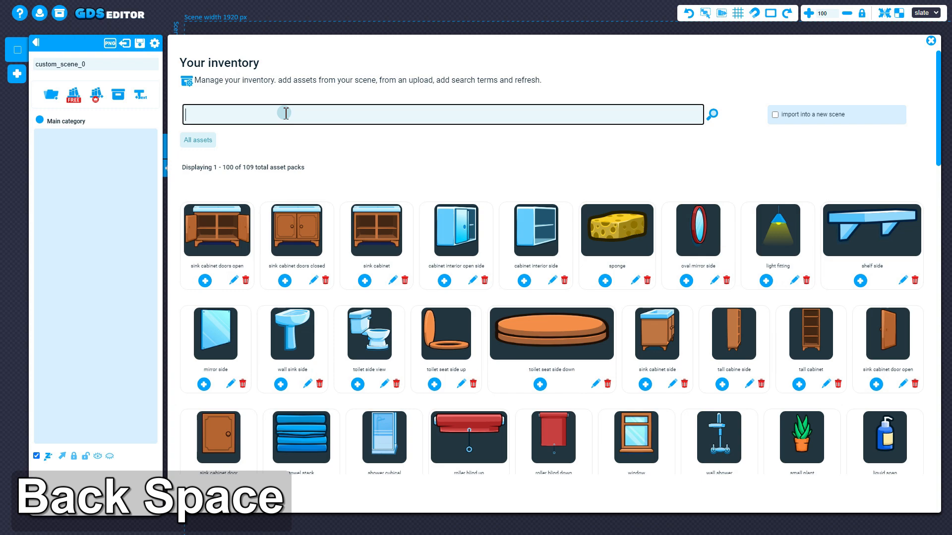
pyautogui.write('spongn')
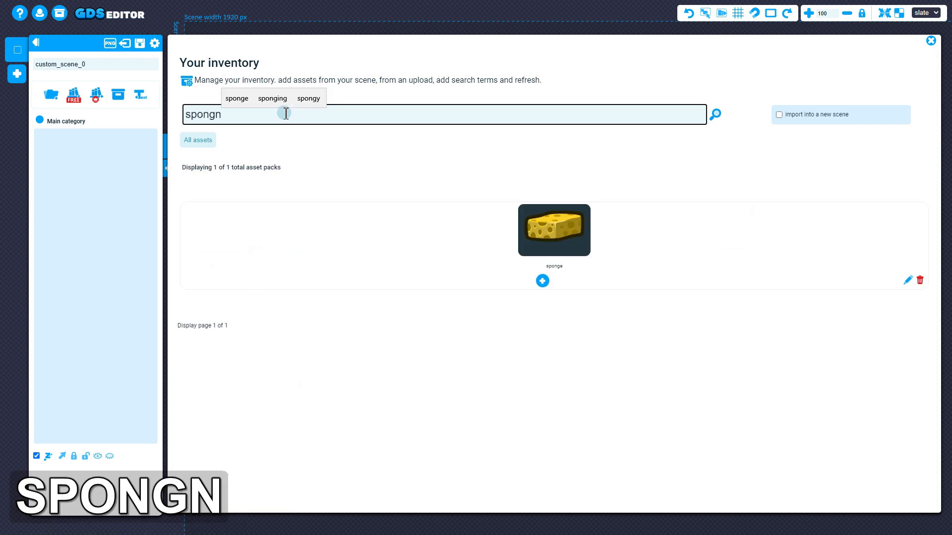
# Step: Search the inventory for "soap" instead of the sponge
pyautogui.press('BackSpace')
pyautogui.press('BackSpace')
pyautogui.press('BackSpace')
pyautogui.press('BackSpace')
pyautogui.press('BackSpace')
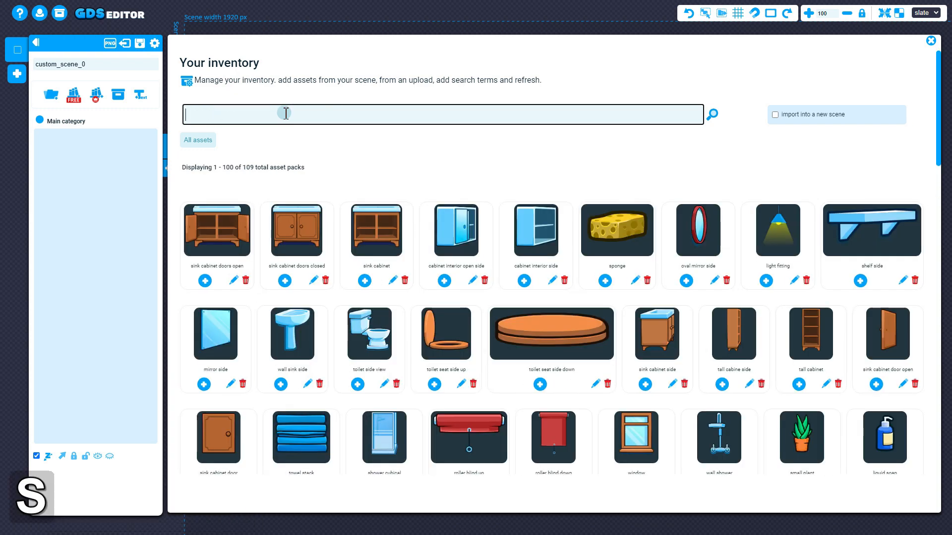
pyautogui.write('soup')
pyautogui.press('BackSpace')
pyautogui.press('BackSpace')
pyautogui.press('BackSpace')
pyautogui.press('BackSpace')
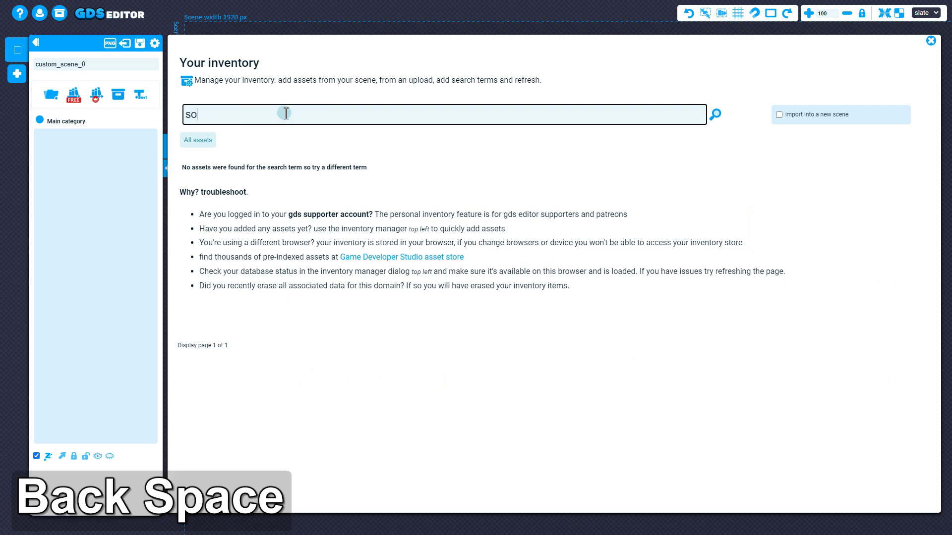
pyautogui.write('s')
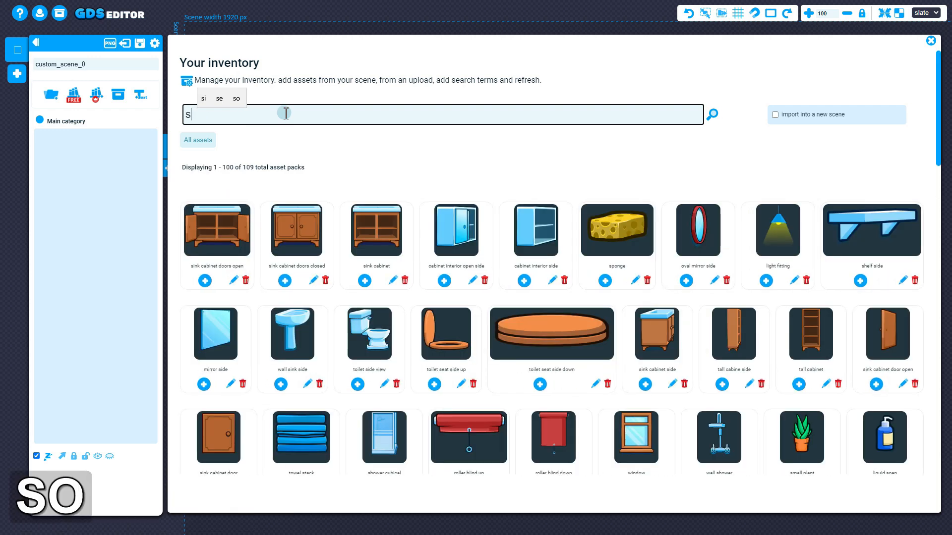
pyautogui.write('oap')
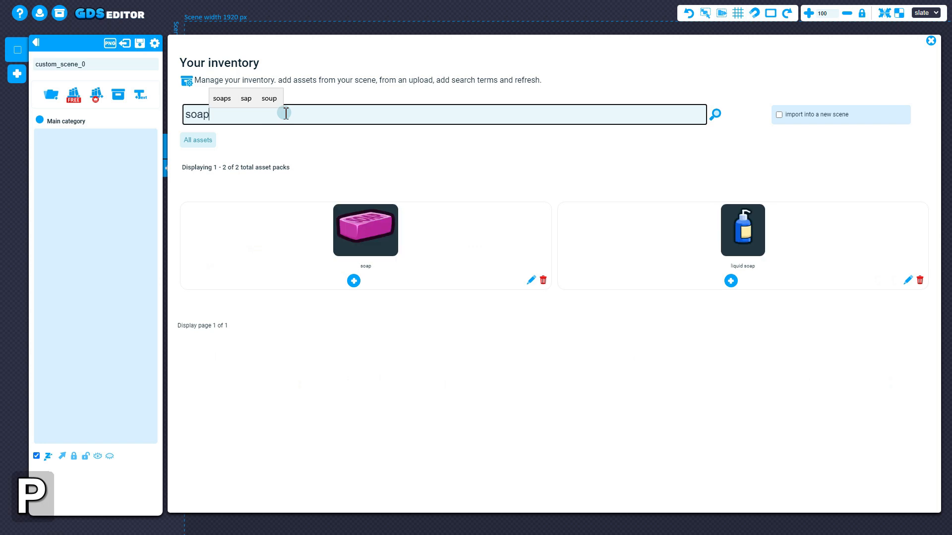
# Step: Search the inventory by the keyword "bathroom" in place of the soap search
pyautogui.press('BackSpace')
pyautogui.press('BackSpace')
pyautogui.press('BackSpace')
pyautogui.press('BackSpace')
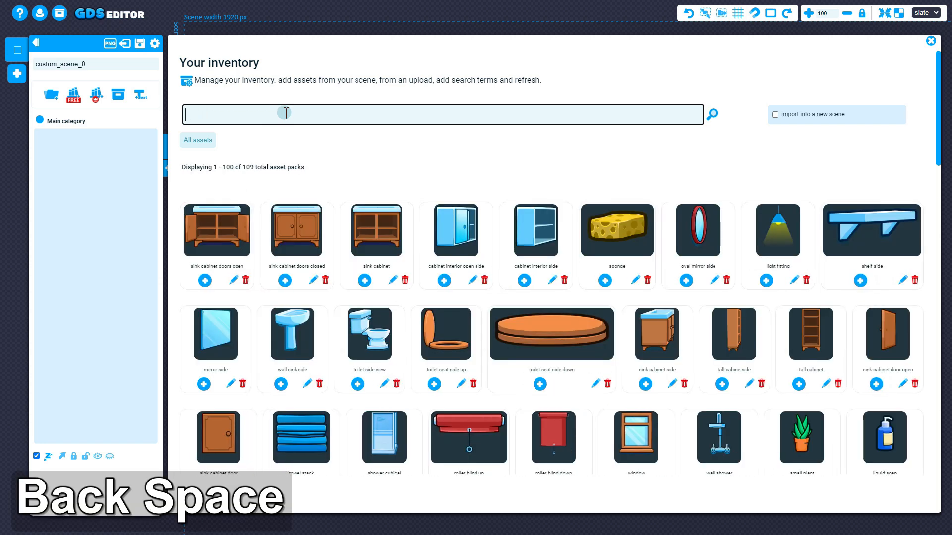
pyautogui.write('bathroom')
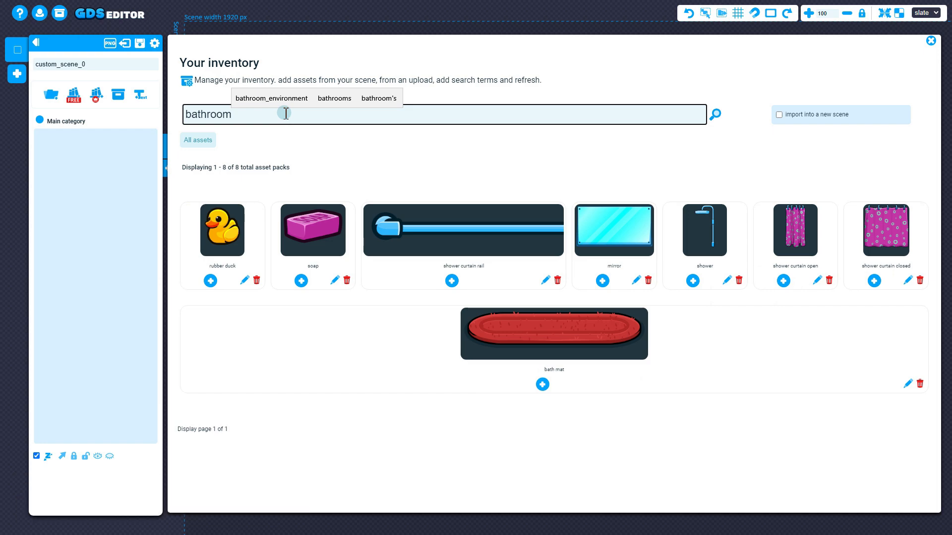
# Step: Clear the "bathroom" search term to list all inventory assets
pyautogui.press('BackSpace')
pyautogui.press('BackSpace')
pyautogui.press('BackSpace')
pyautogui.press('BackSpace')
pyautogui.press('BackSpace')
pyautogui.press('BackSpace')
pyautogui.press('BackSpace')
pyautogui.press('BackSpace')
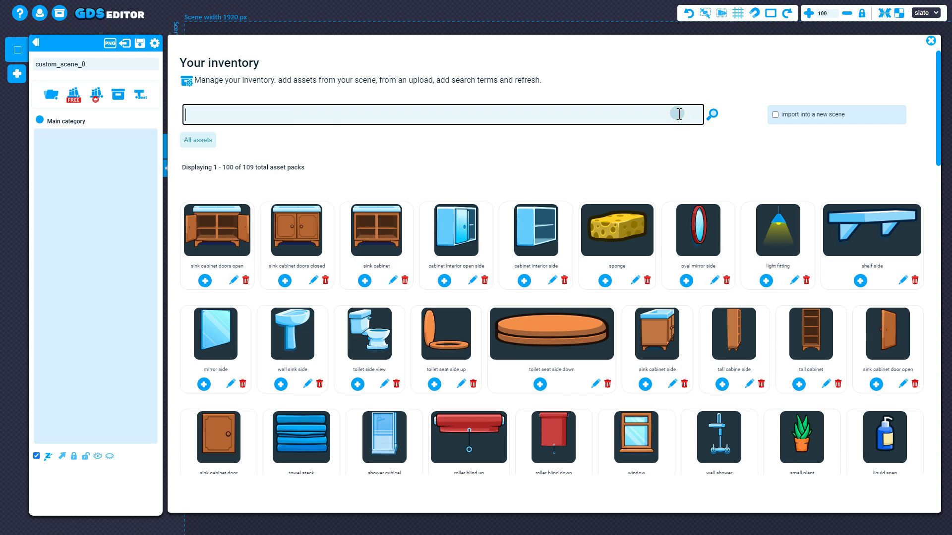
# Step: Load all_pieces.gds from the ESSENTIALS platformer_essentials GDS_EDITOR folder into the asset inventory manager as a local import
pyautogui.click(932, 41)
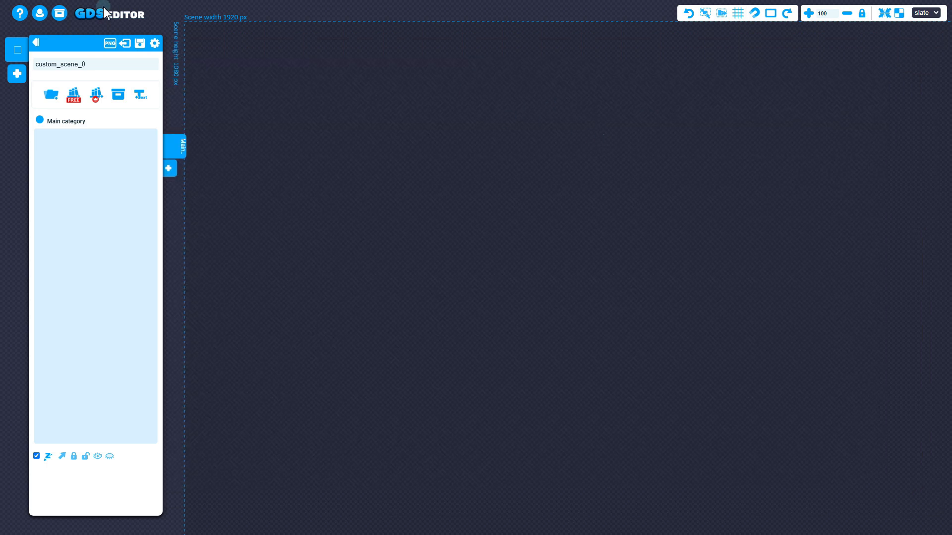
pyautogui.click(59, 13)
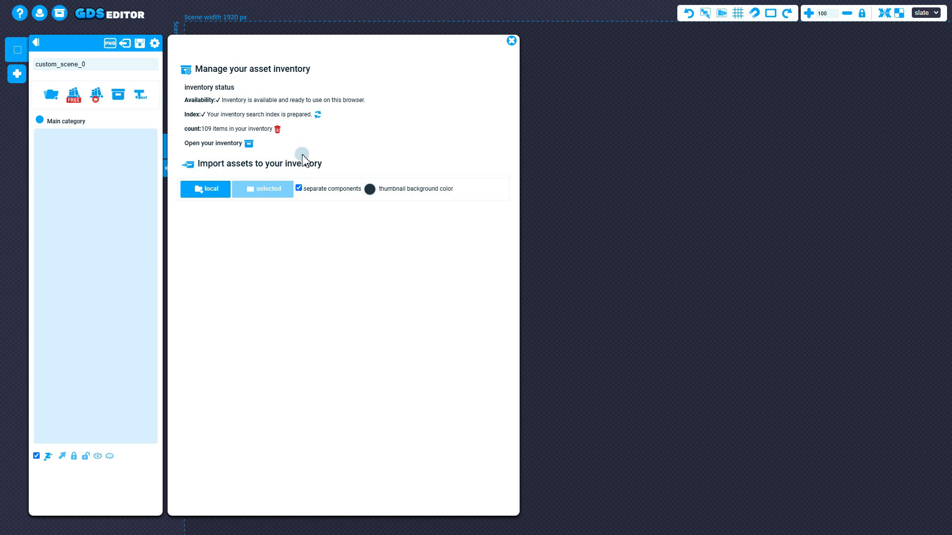
pyautogui.click(209, 190)
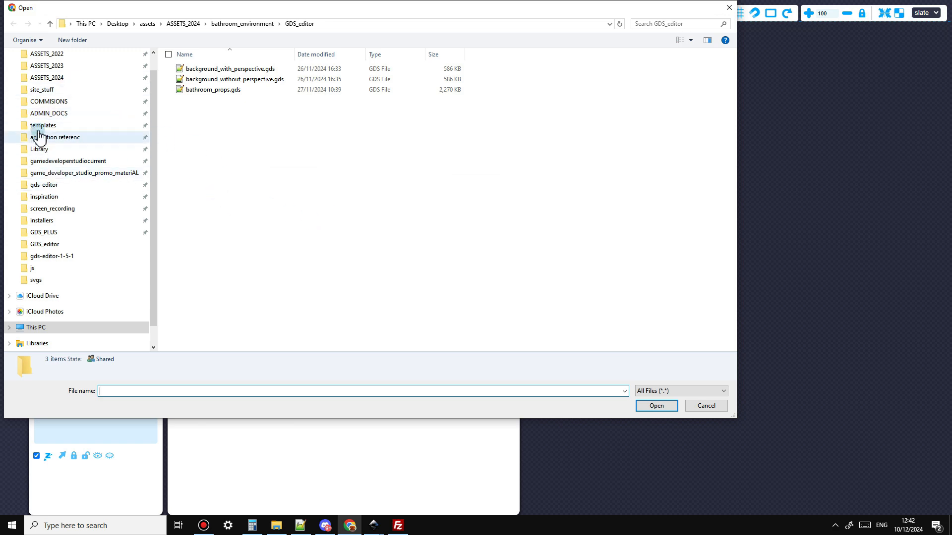
pyautogui.click(49, 78)
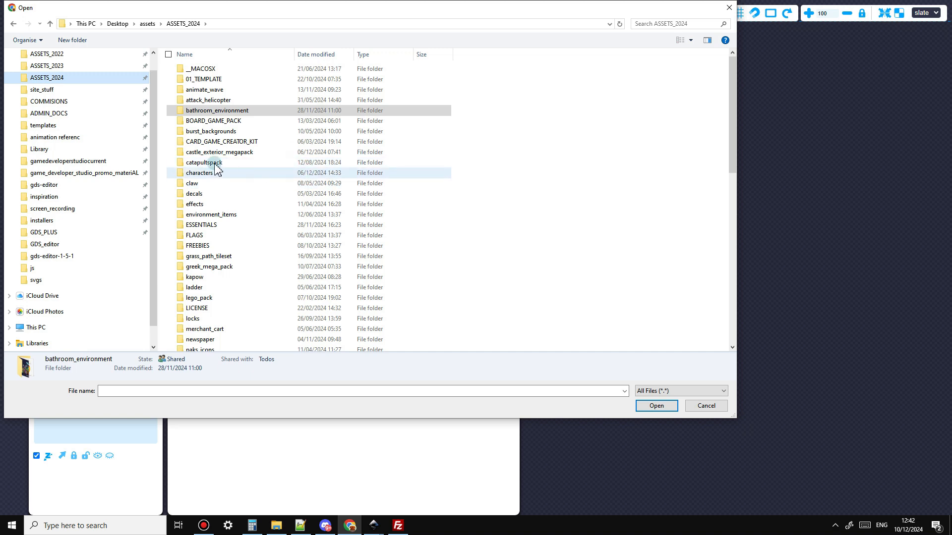
pyautogui.doubleClick(200, 226)
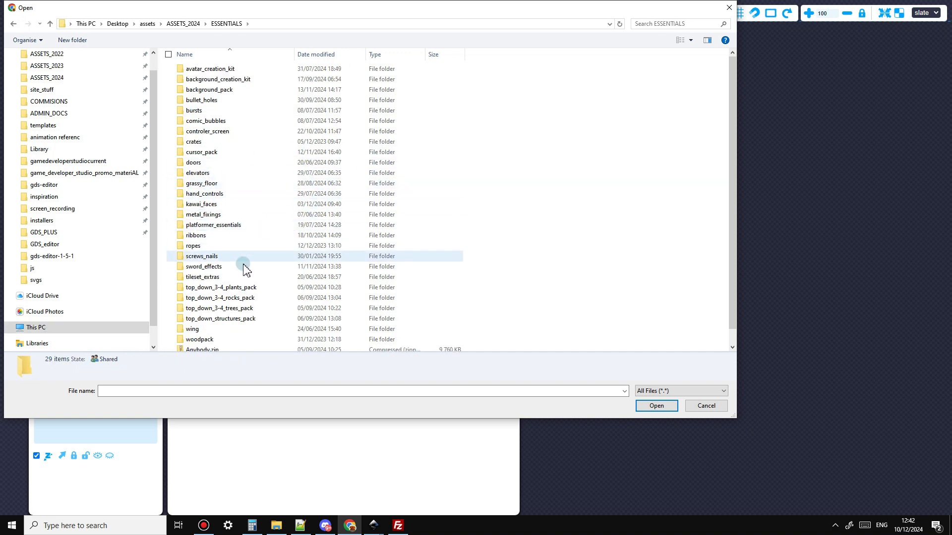
pyautogui.doubleClick(211, 227)
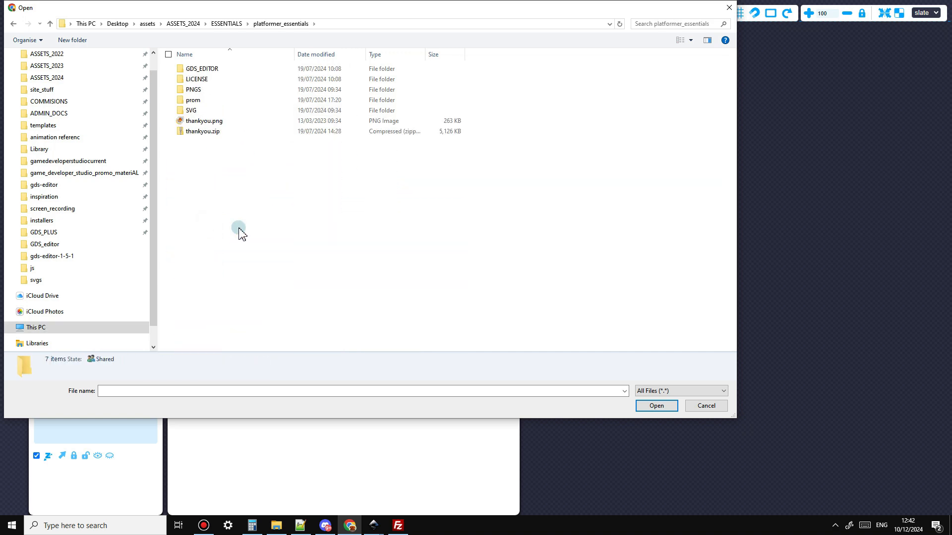
pyautogui.click(205, 69)
pyautogui.doubleClick(204, 69)
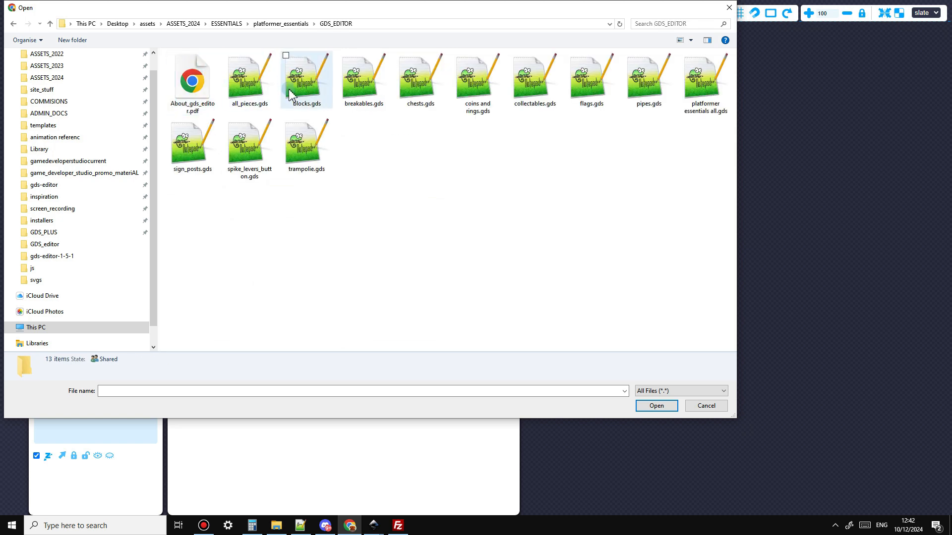
pyautogui.click(258, 88)
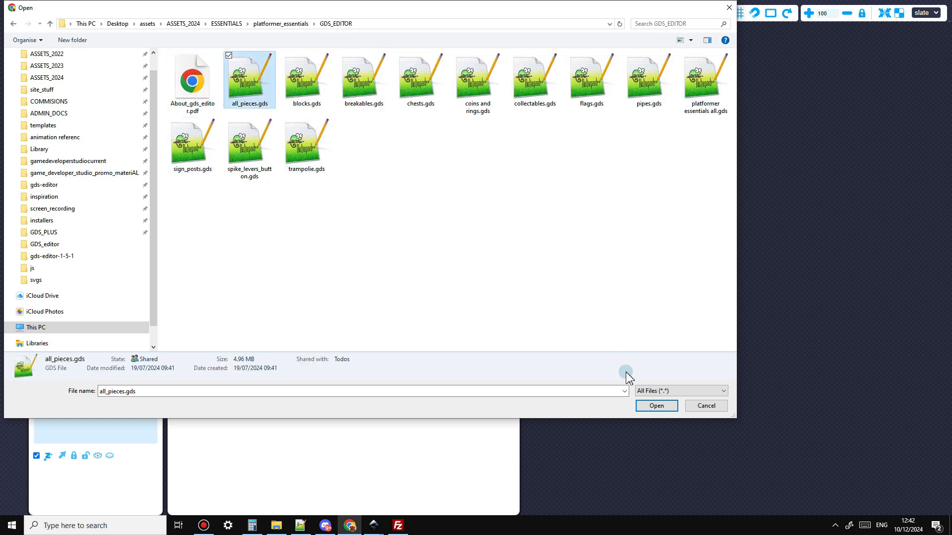
pyautogui.click(655, 407)
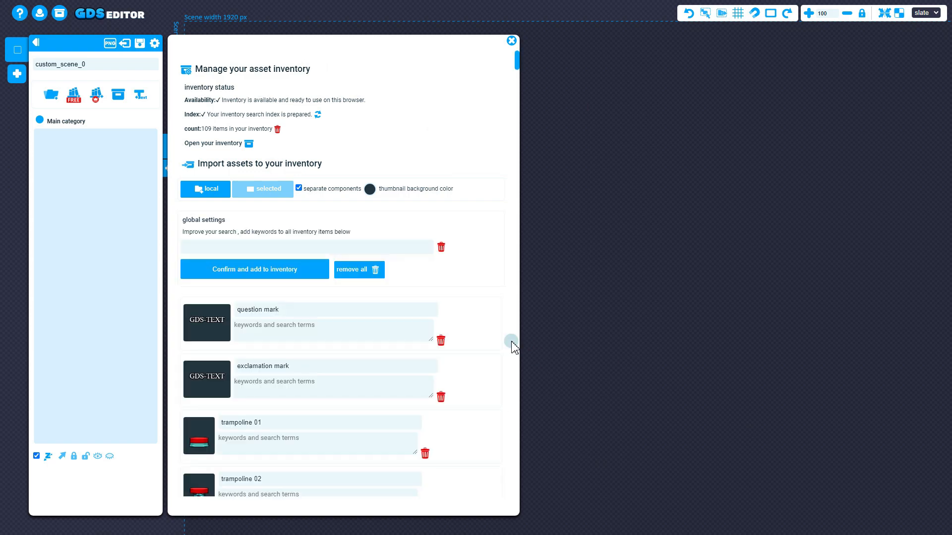
# Step: Remove the question mark and exclamation mark text items from the list of assets awaiting import
pyautogui.click(440, 343)
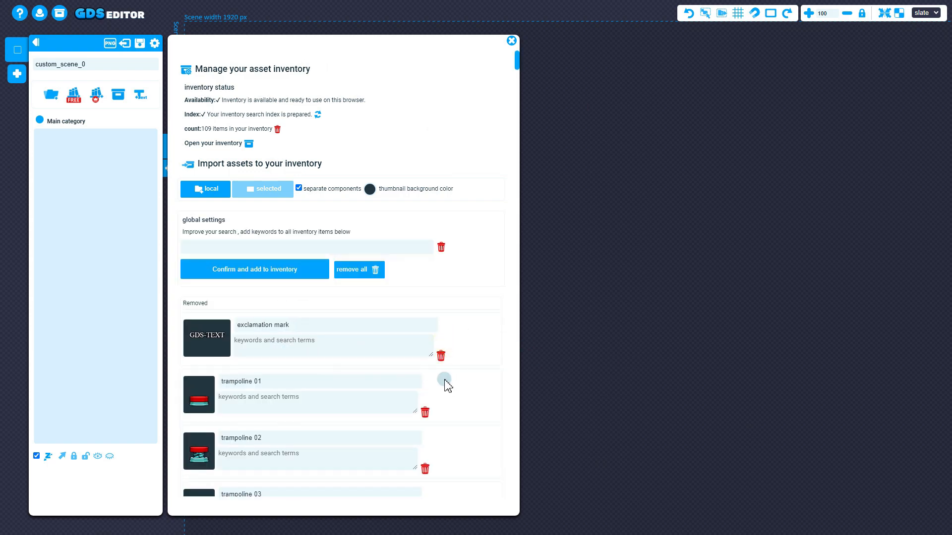
pyautogui.click(440, 357)
pyautogui.moveTo(518, 63); pyautogui.dragTo(554, 52)
# Step: Give all pending items the global keywords "#platformer, #sideview" and add them to the inventory
pyautogui.click(280, 241)
pyautogui.click(289, 246)
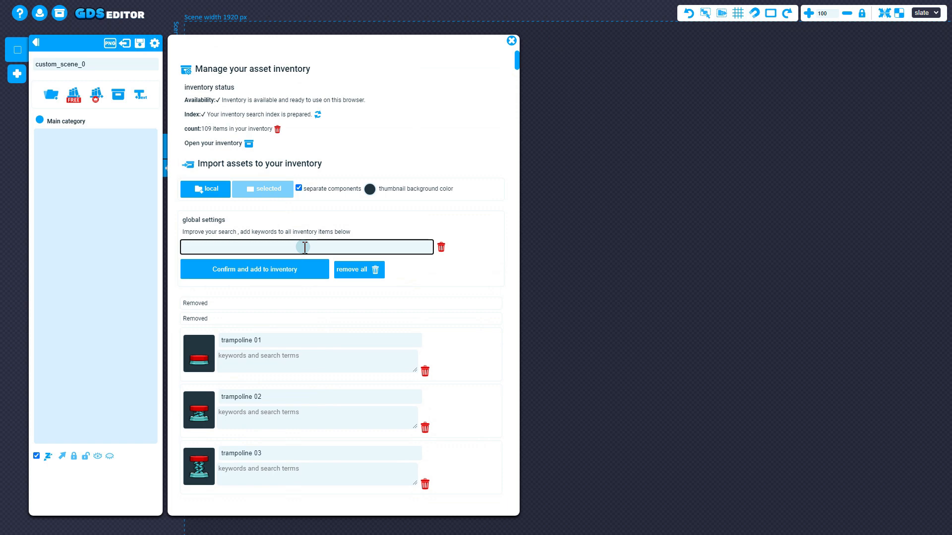
pyautogui.write('#')
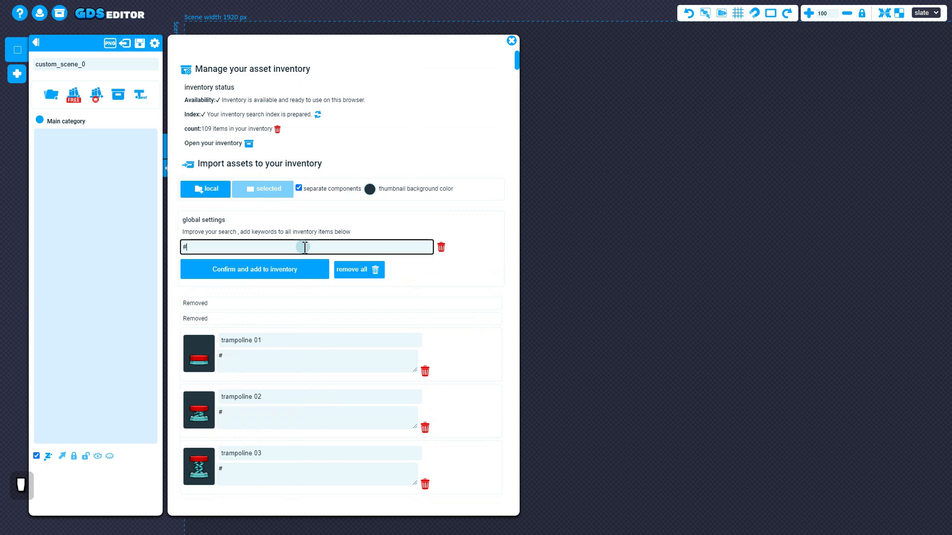
pyautogui.write('platfr')
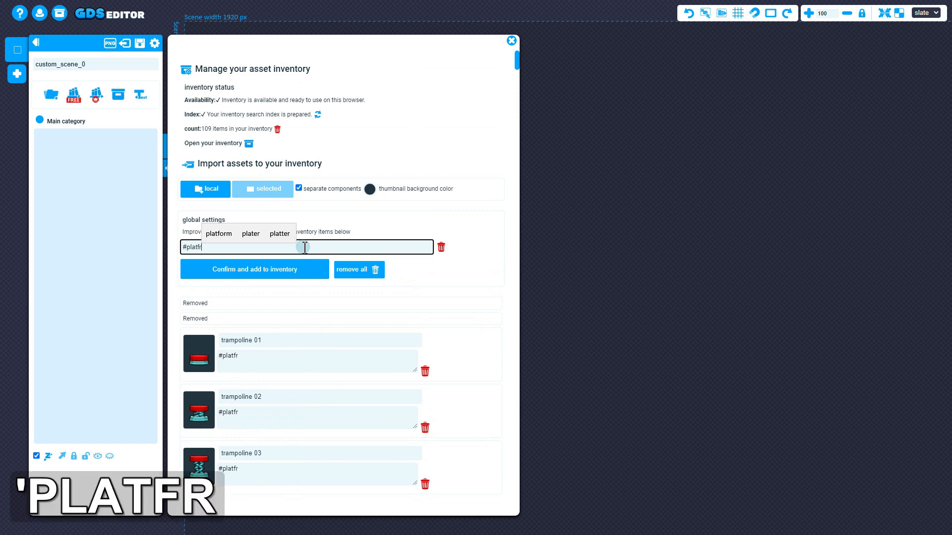
pyautogui.press('BackSpace')
pyautogui.write('ormer')
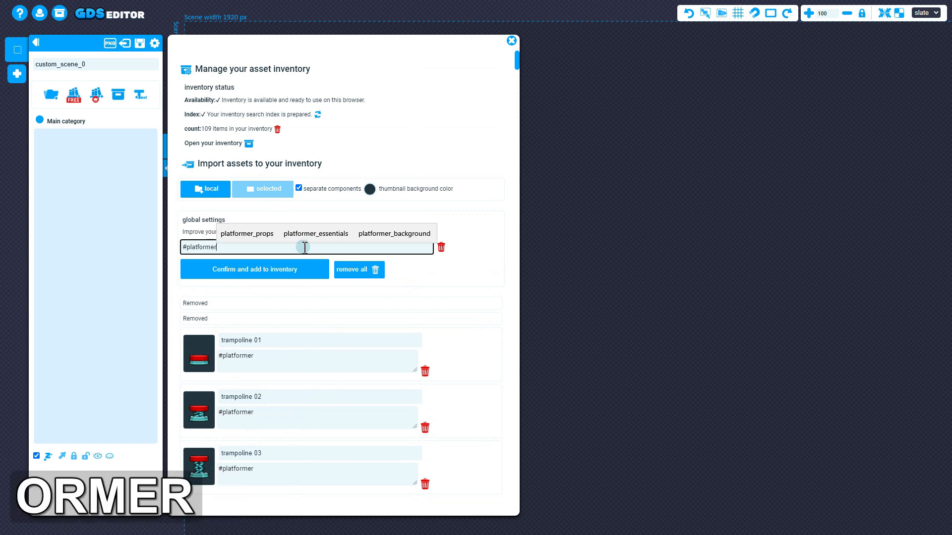
pyautogui.write(',')
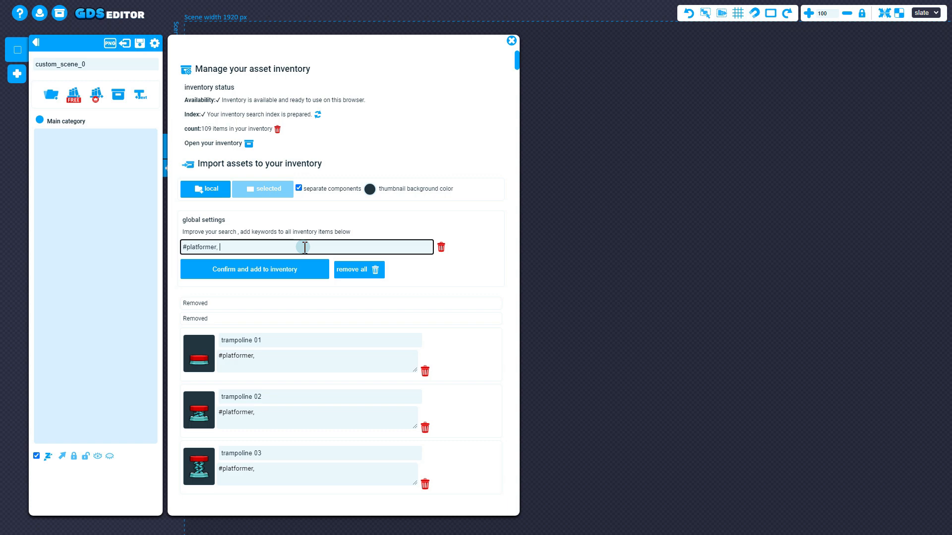
pyautogui.write('#sidev')
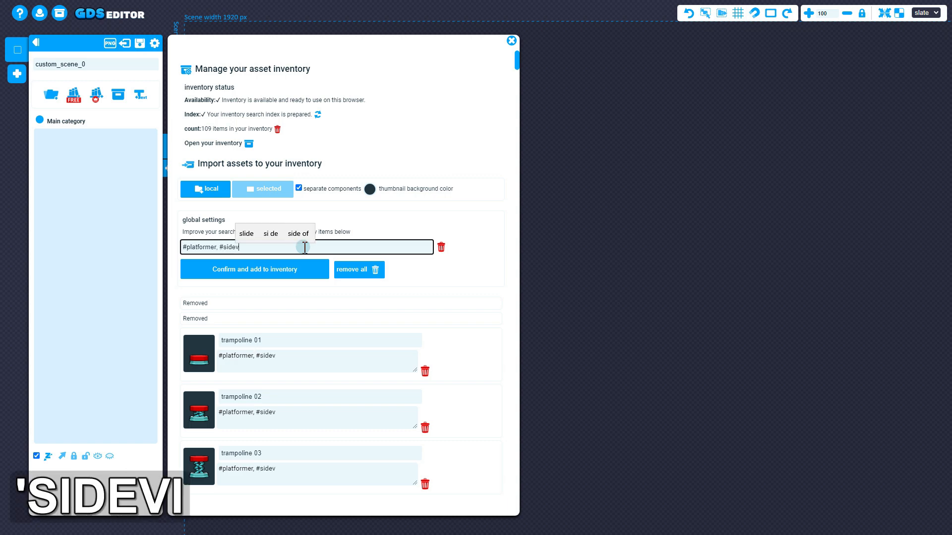
pyautogui.write('iew')
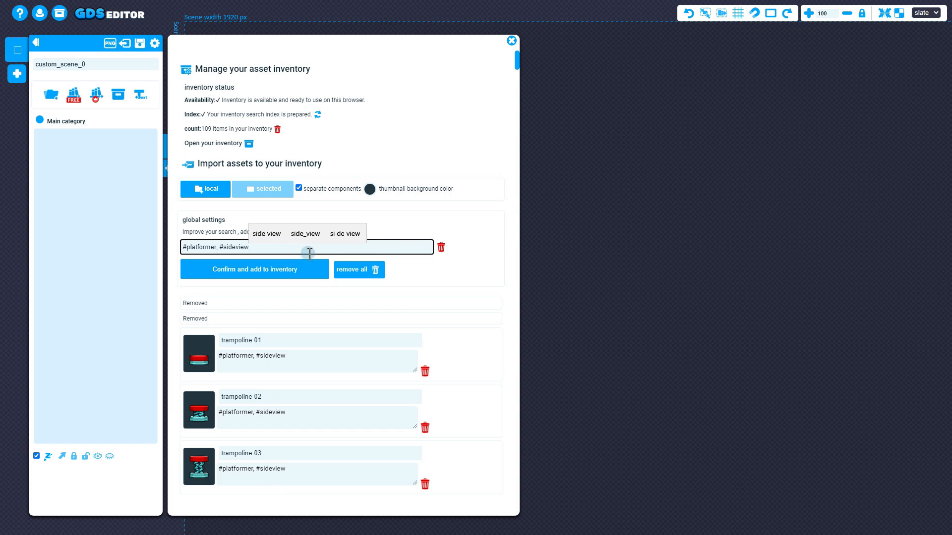
pyautogui.click(301, 258)
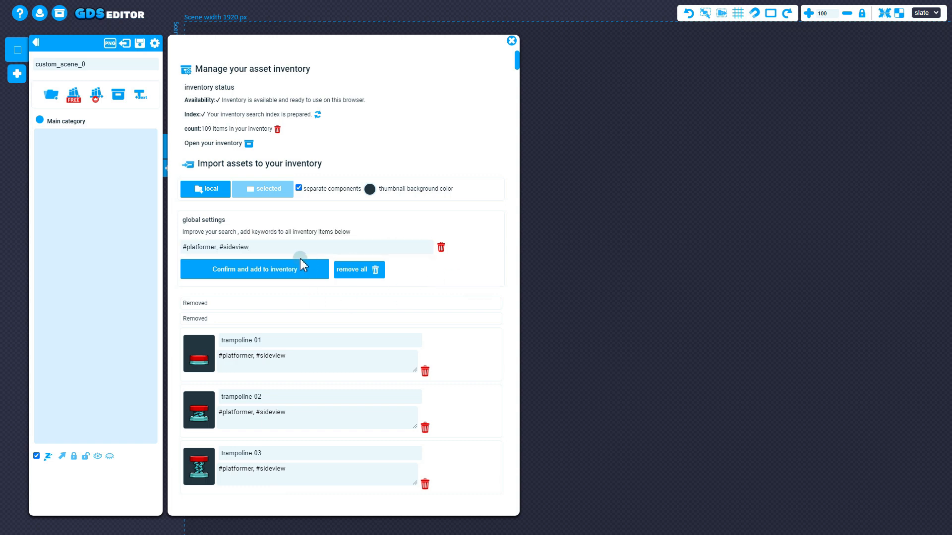
pyautogui.click(272, 270)
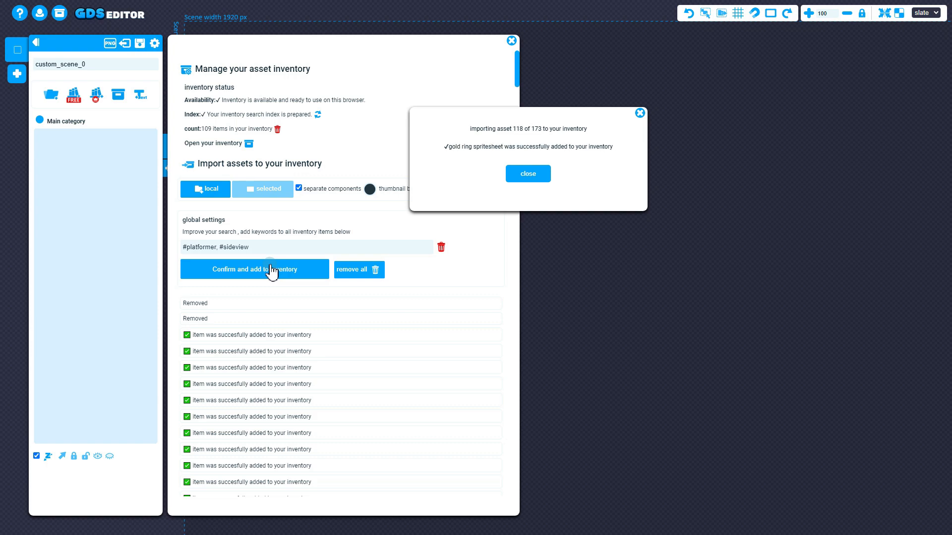
pyautogui.click(529, 175)
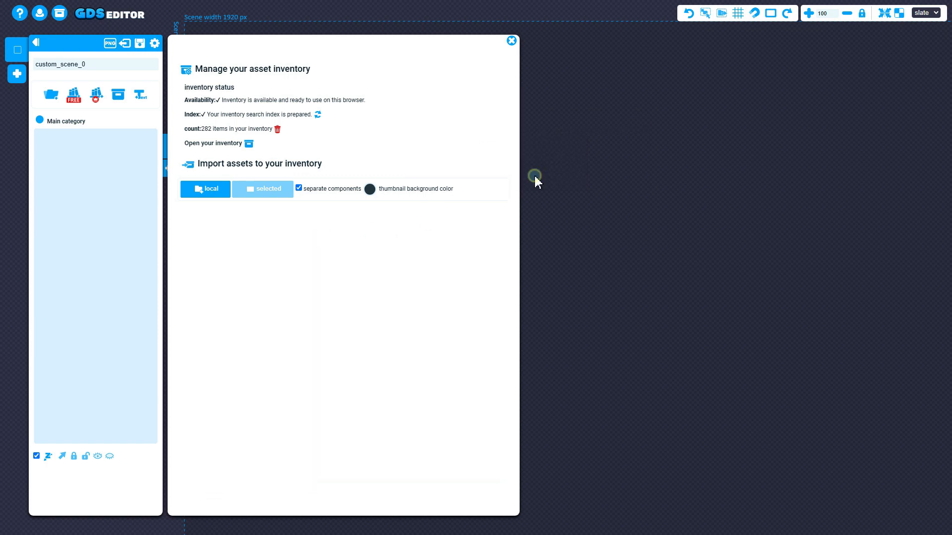
# Step: Open the personal inventory and search it for "wood"
pyautogui.click(119, 95)
pyautogui.click(346, 115)
pyautogui.write('wood')
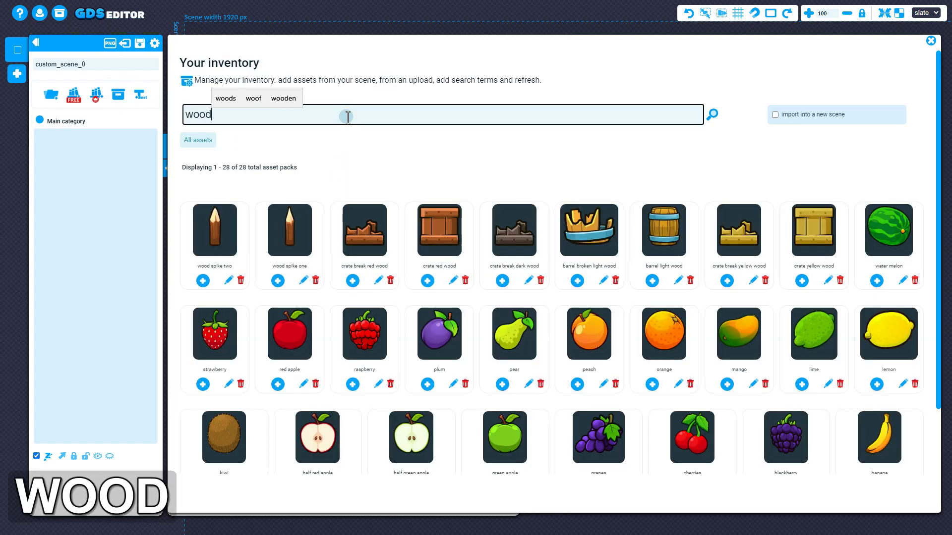
# Step: Replace the "wood" search term with "spike" in the inventory
pyautogui.press('BackSpace')
pyautogui.press('BackSpace')
pyautogui.press('BackSpace')
pyautogui.press('BackSpace')
pyautogui.write('spike')
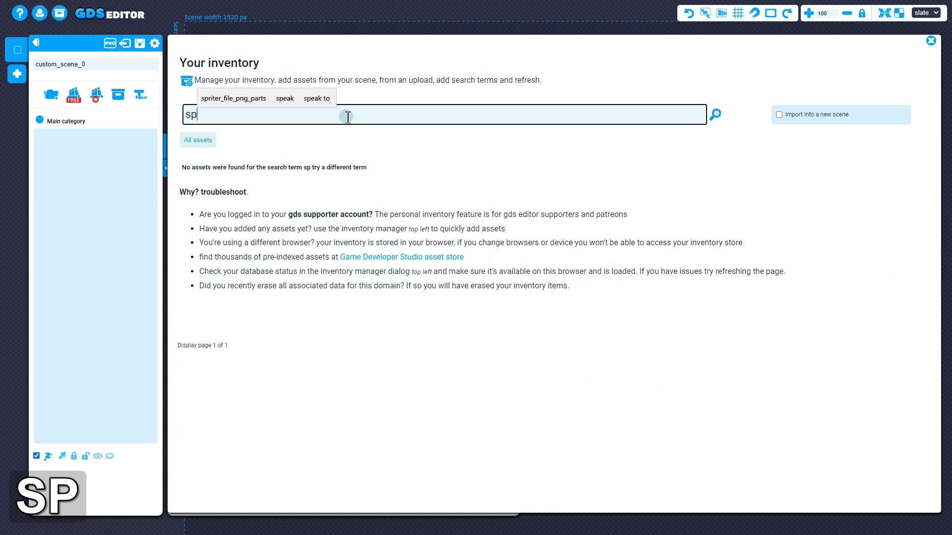
# Step: Clear the "spike" search term and look through the full list of inventory assets before closing the inventory and its manager
pyautogui.press('BackSpace')
pyautogui.press('BackSpace')
pyautogui.press('BackSpace')
pyautogui.press('BackSpace')
pyautogui.press('BackSpace')
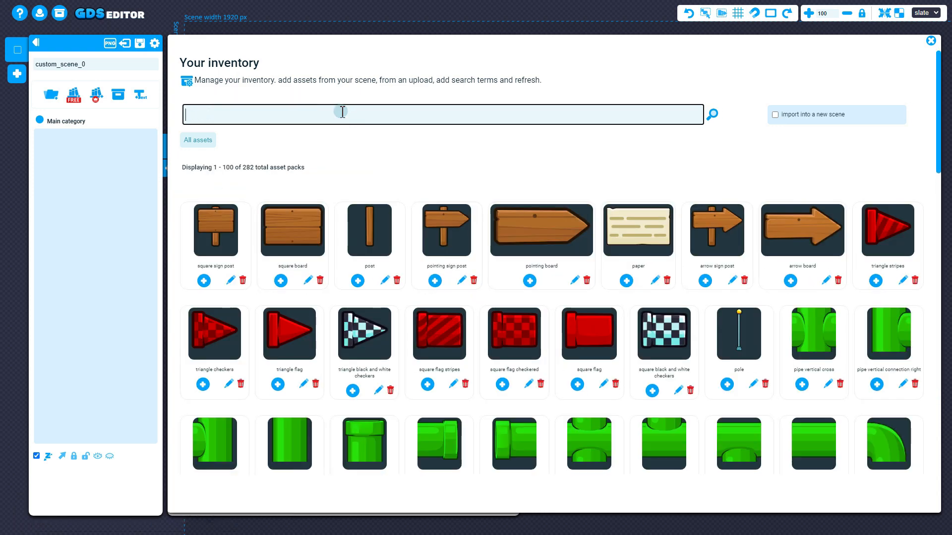
pyautogui.scroll(-6, 471, 273)
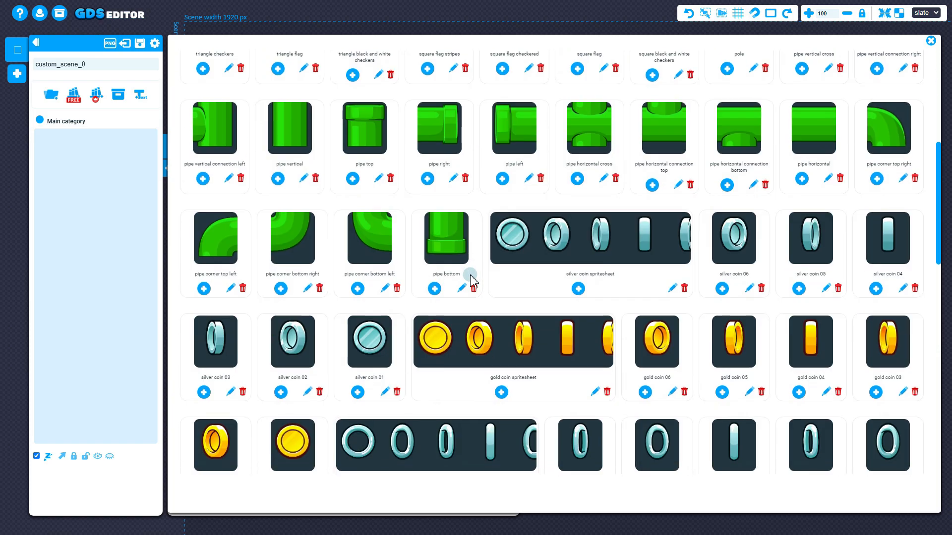
pyautogui.scroll(-4, 476, 270)
pyautogui.scroll(3, 488, 270)
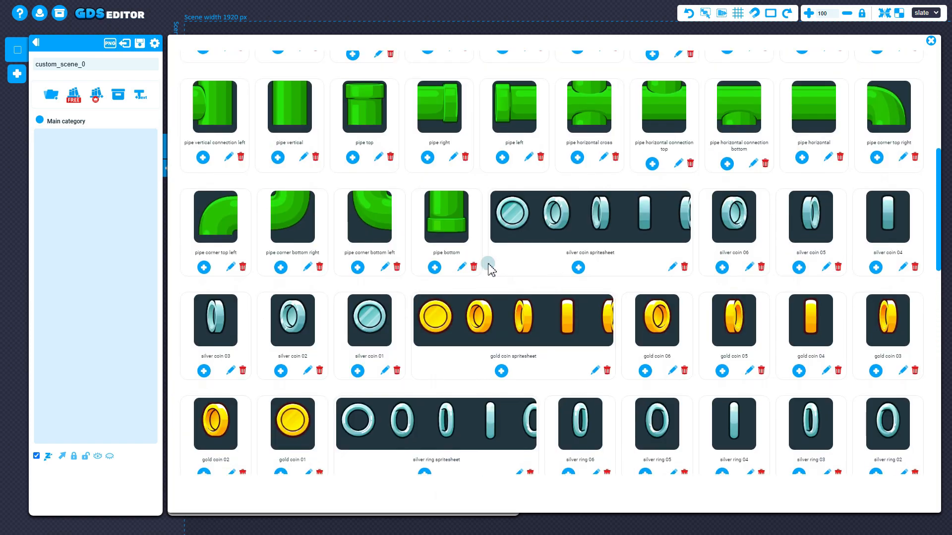
pyautogui.scroll(7, 489, 268)
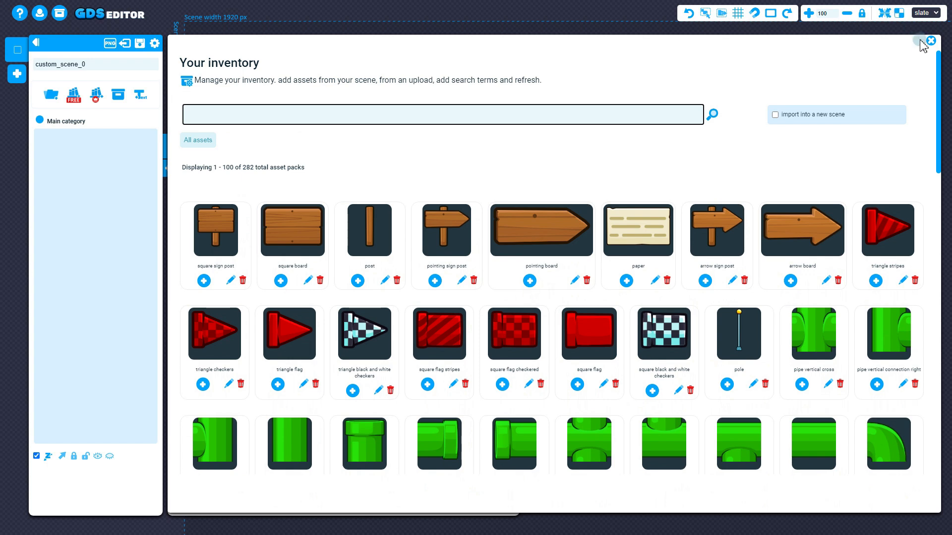
pyautogui.click(930, 40)
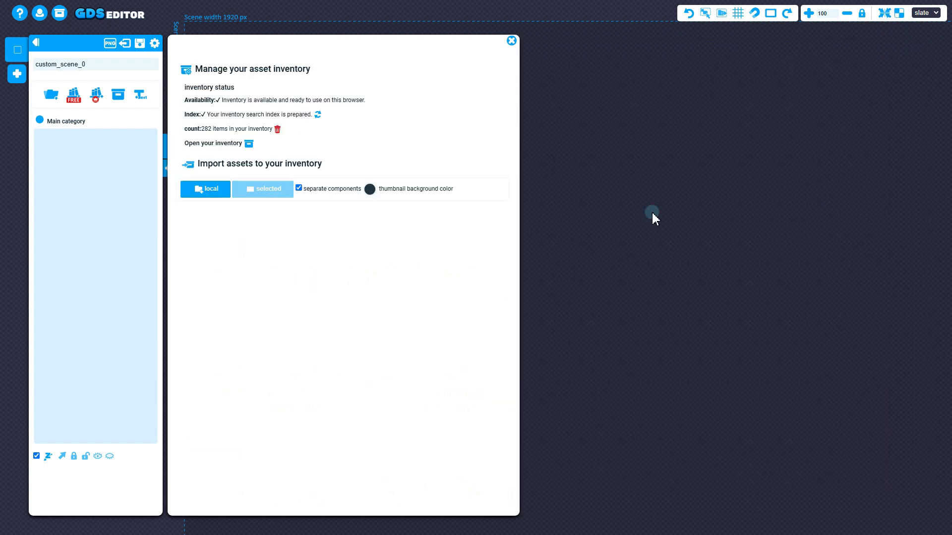
pyautogui.click(512, 40)
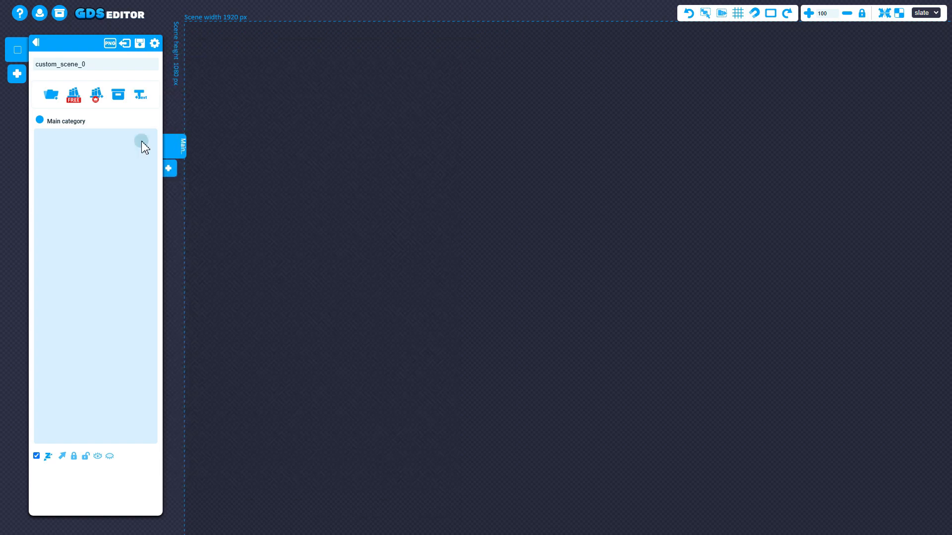
# Step: Import the wood_builder_pack from the GDS essentials library into the current scene
pyautogui.scroll(-1, 365, 241)
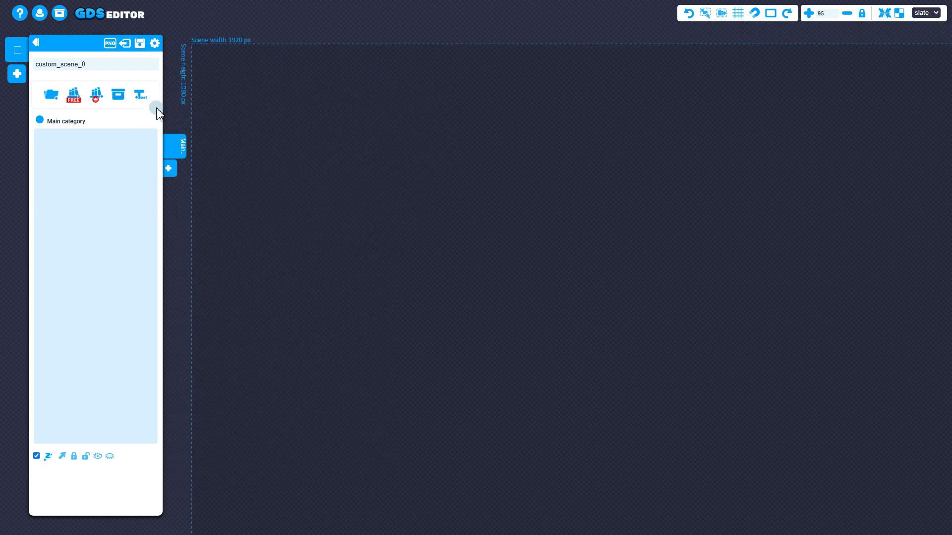
pyautogui.click(96, 102)
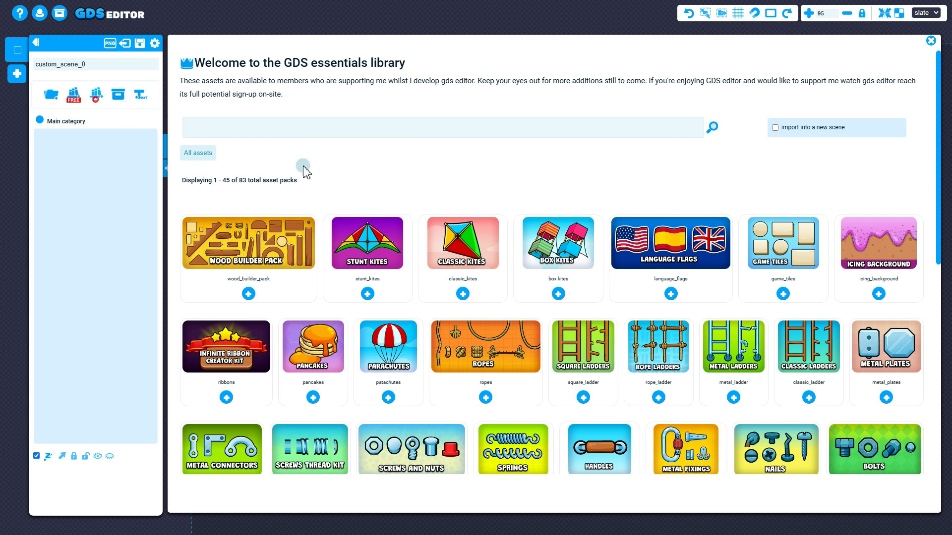
pyautogui.click(249, 295)
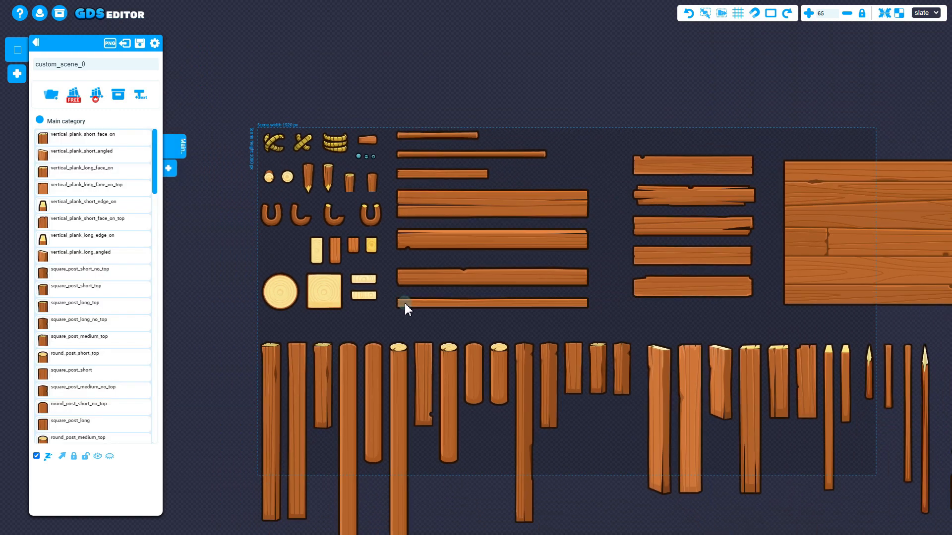
# Step: Select every wooden piece in the scene and load the selection into the inventory manager as separate components for import
pyautogui.scroll(-1, 404, 303)
pyautogui.scroll(-5, 465, 211)
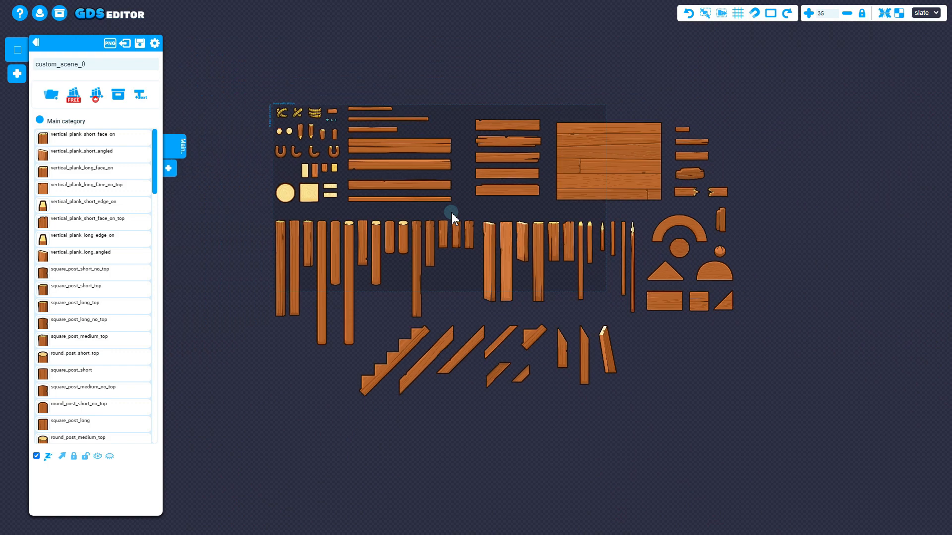
pyautogui.hotkey('ctrl', 'a')
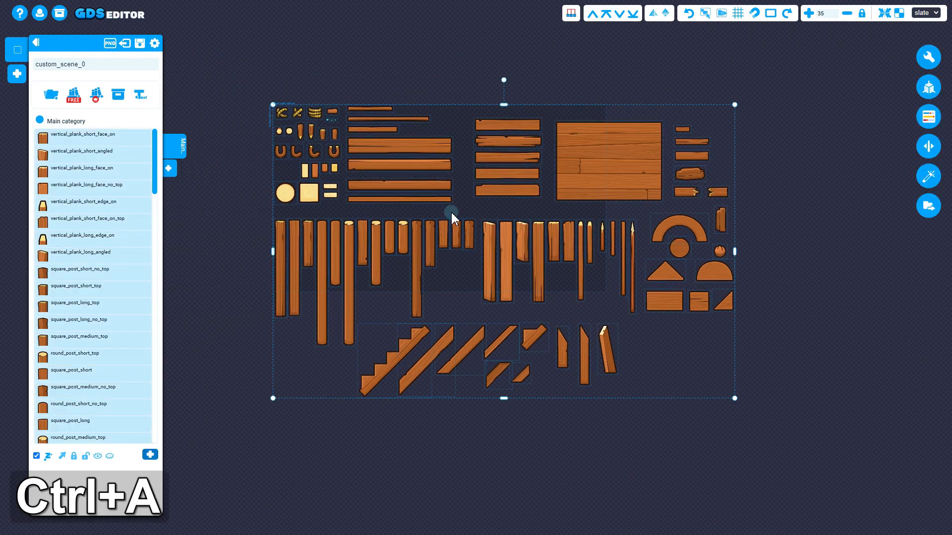
pyautogui.scroll(2, 406, 192)
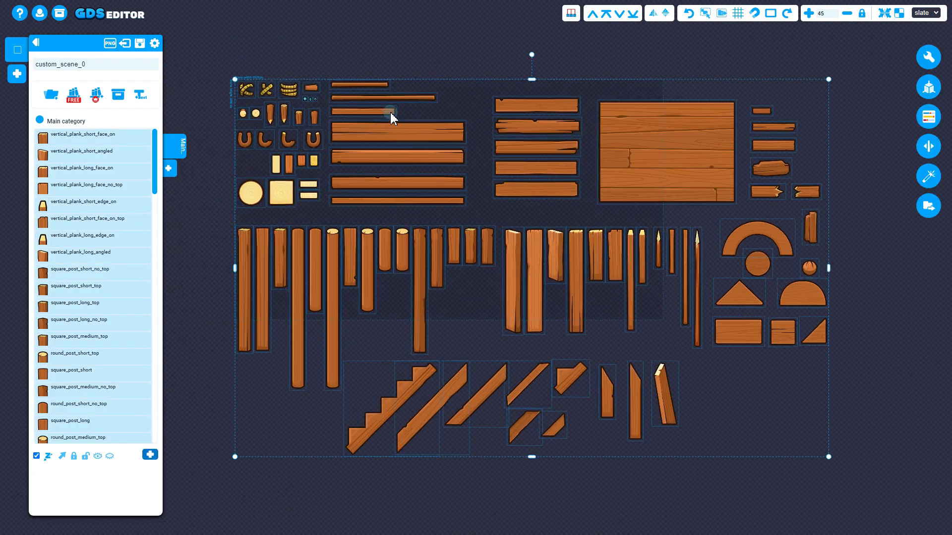
pyautogui.click(60, 15)
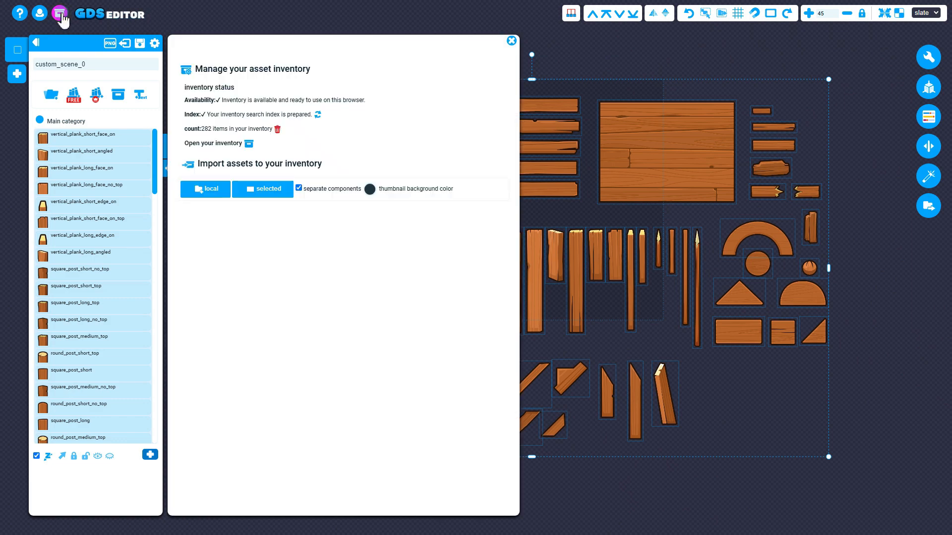
pyautogui.click(211, 183)
pyautogui.click(238, 184)
pyautogui.click(261, 189)
pyautogui.click(378, 169)
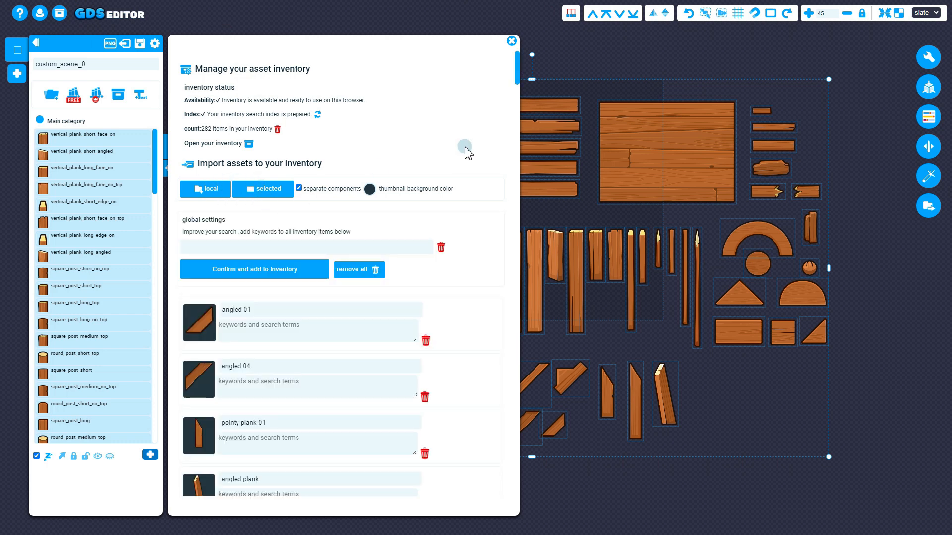
# Step: Add the keyword "#wood" to all pending items and confirm adding them to the inventory
pyautogui.click(517, 73)
pyautogui.moveTo(516, 75); pyautogui.dragTo(516, 45)
pyautogui.click(254, 242)
pyautogui.click(266, 244)
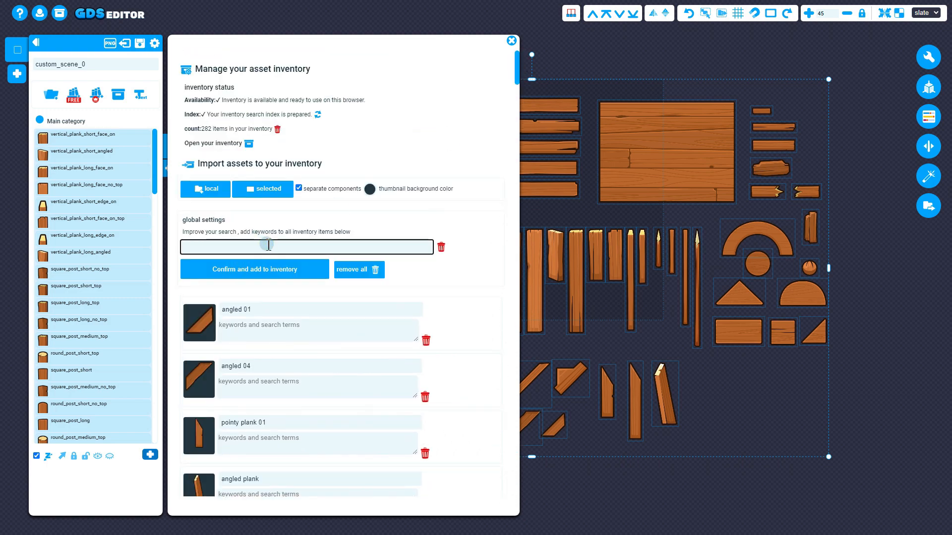
pyautogui.write('#wood')
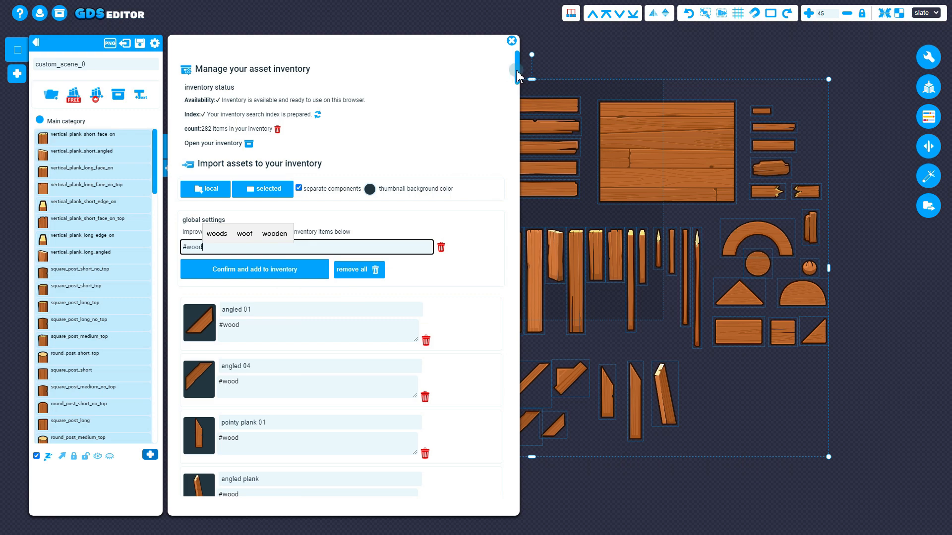
pyautogui.scroll(-1, 517, 75)
pyautogui.click(281, 229)
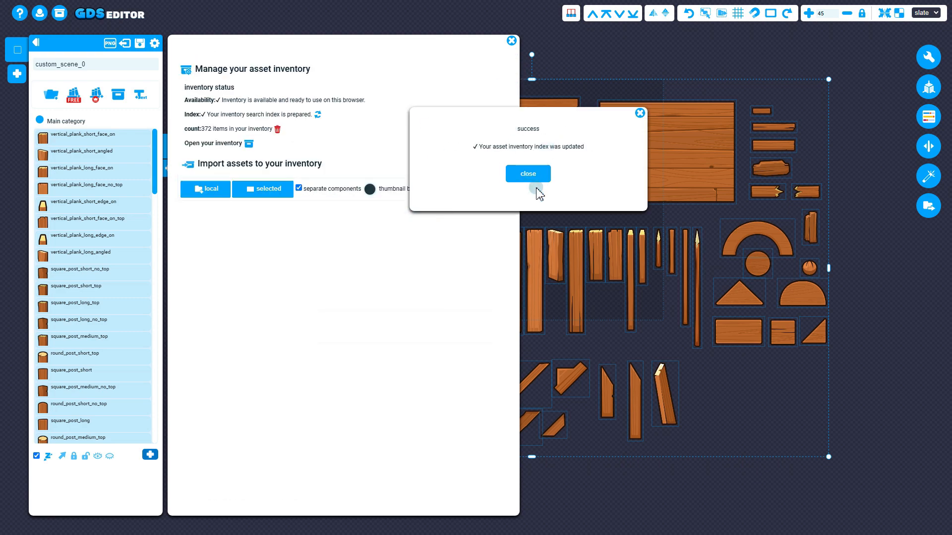
pyautogui.click(539, 182)
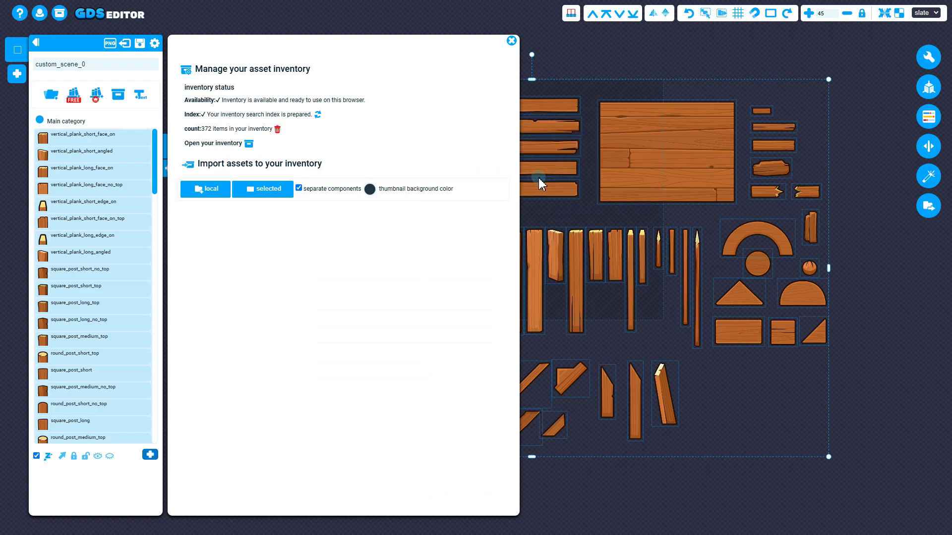
# Step: Delete all wooden pieces from the scene, then search the personal inventory for "wood"
pyautogui.press('Delete')
pyautogui.click(512, 41)
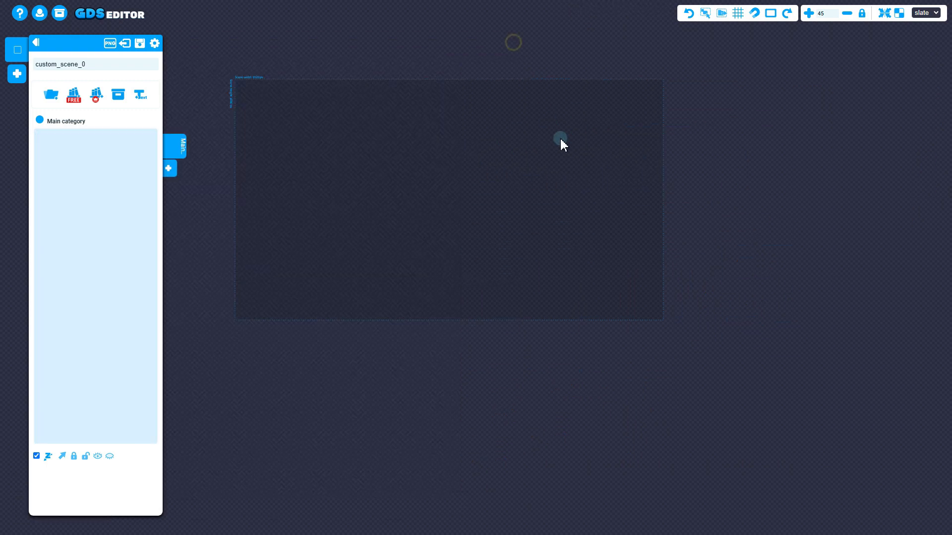
pyautogui.click(118, 94)
pyautogui.click(314, 120)
pyautogui.write('wood')
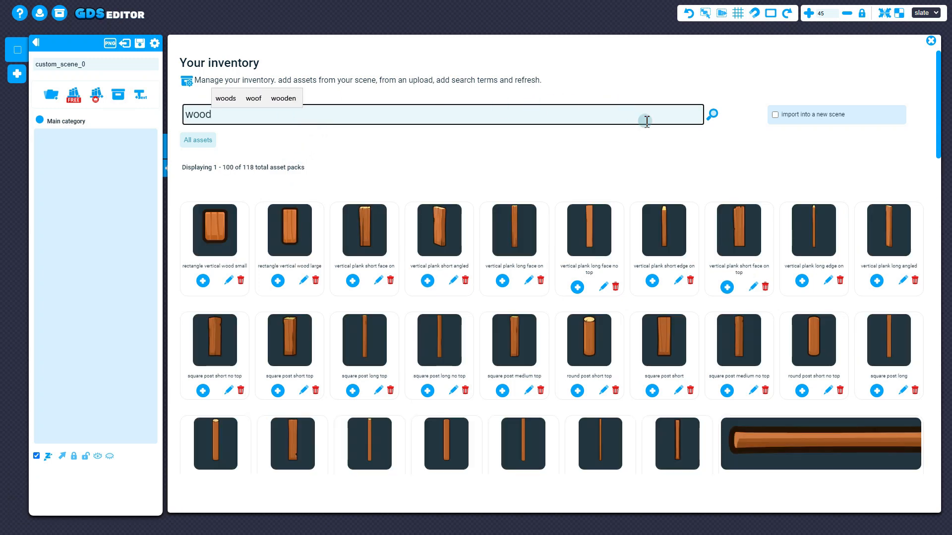
# Step: Import nine wooden pieces into the scene: both vertical rectangles, two short face-on planks, four square posts and the short round post
pyautogui.click(664, 226)
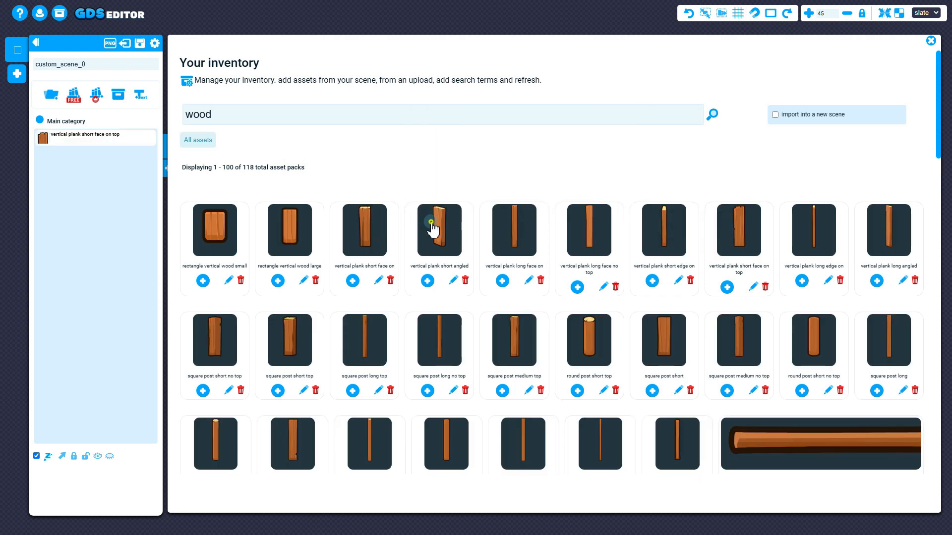
pyautogui.click(268, 232)
pyautogui.click(283, 344)
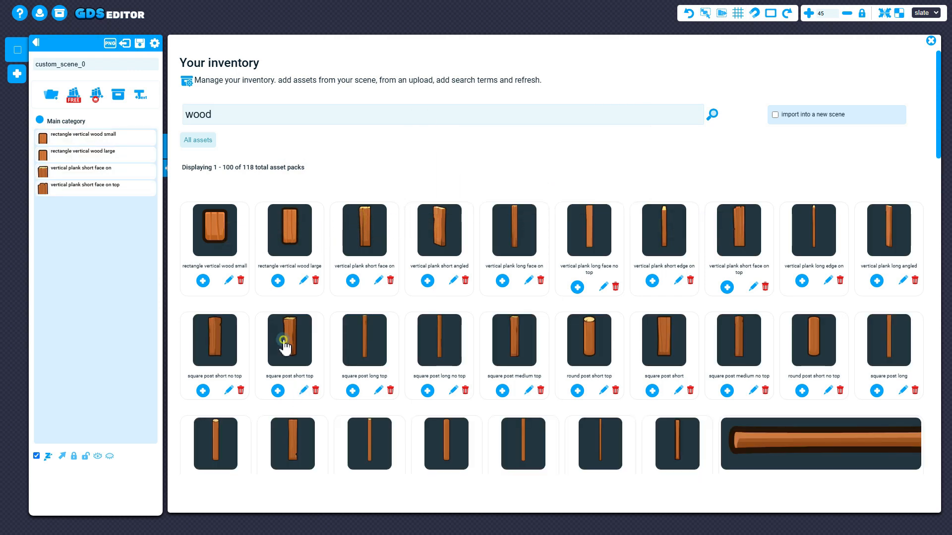
pyautogui.click(362, 337)
pyautogui.click(445, 350)
pyautogui.click(498, 354)
pyautogui.click(584, 346)
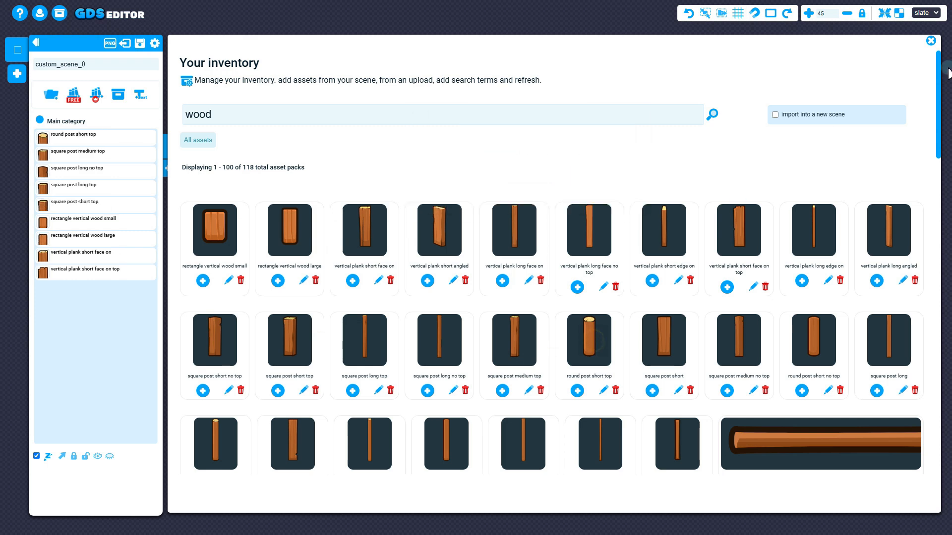
pyautogui.click(930, 40)
# Step: Select all the stacked wooden pieces and spread them side by side in a horizontal row
pyautogui.keyDown('ctrl'); pyautogui.moveTo(415, 163); pyautogui.dragTo(526, 317); pyautogui.keyUp('ctrl')
pyautogui.click(571, 13)
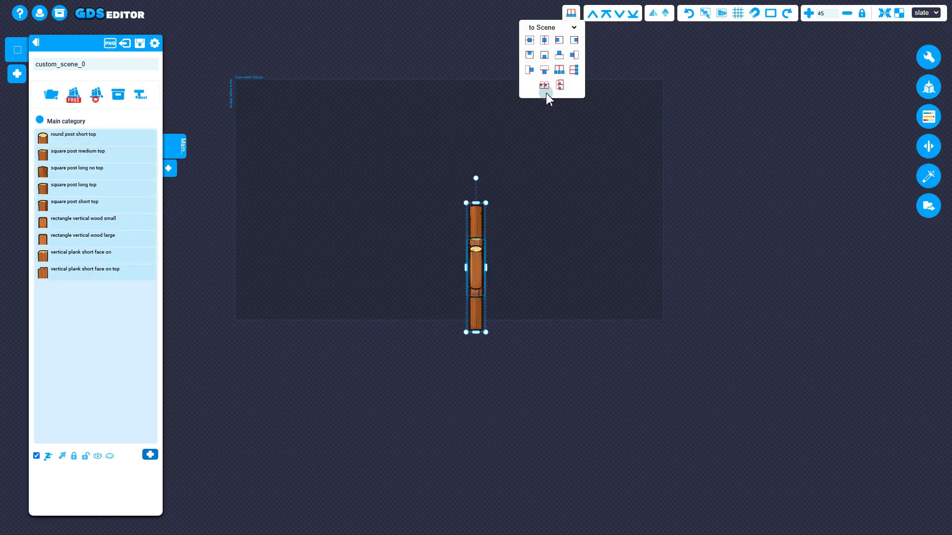
pyautogui.click(544, 85)
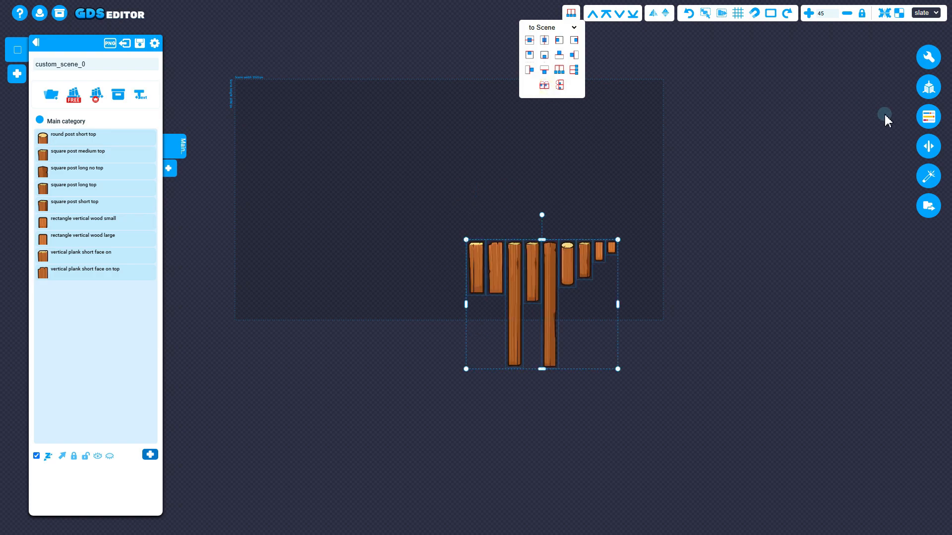
# Step: Set the master hue of the selected wooden pieces to 246 and move the row inside the scene frame
pyautogui.click(927, 117)
pyautogui.click(816, 122)
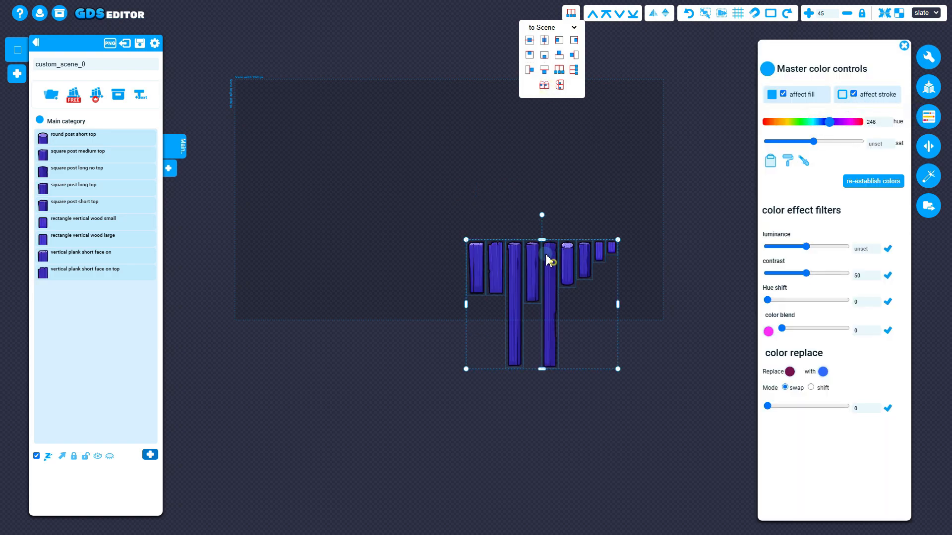
pyautogui.moveTo(548, 259); pyautogui.dragTo(427, 177)
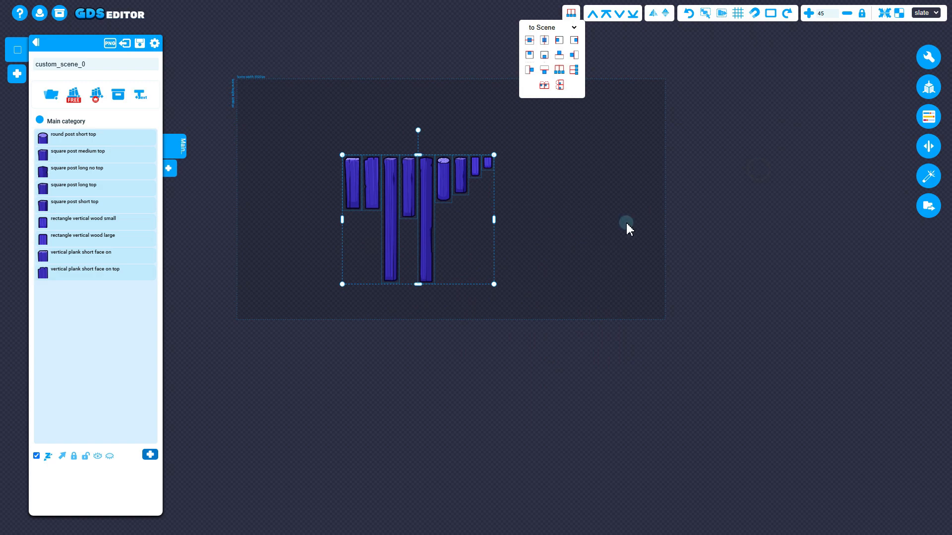
# Step: Select all the recoloured wooden pieces and delete them from the scene
pyautogui.click(569, 270)
pyautogui.keyDown('ctrl'); pyautogui.moveTo(551, 349); pyautogui.dragTo(343, 158); pyautogui.keyUp('ctrl')
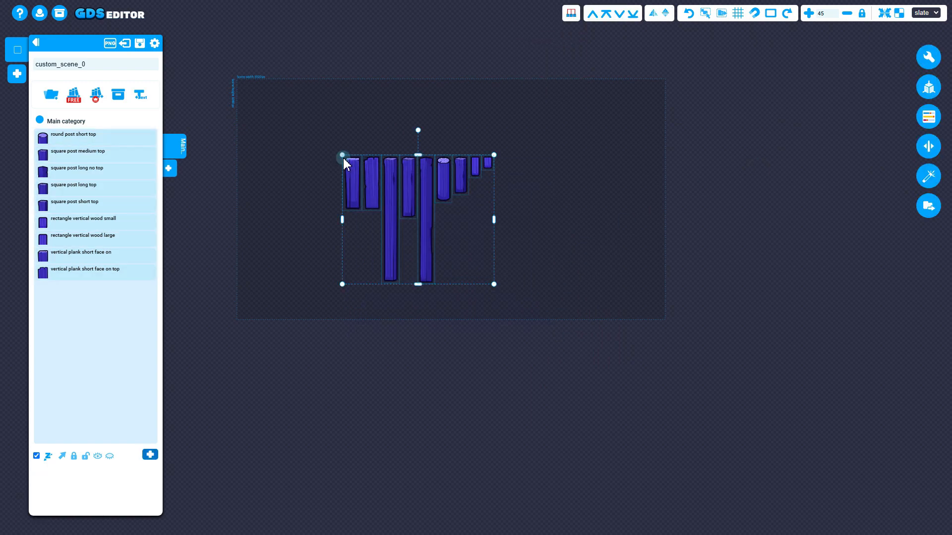
pyautogui.press('Delete')
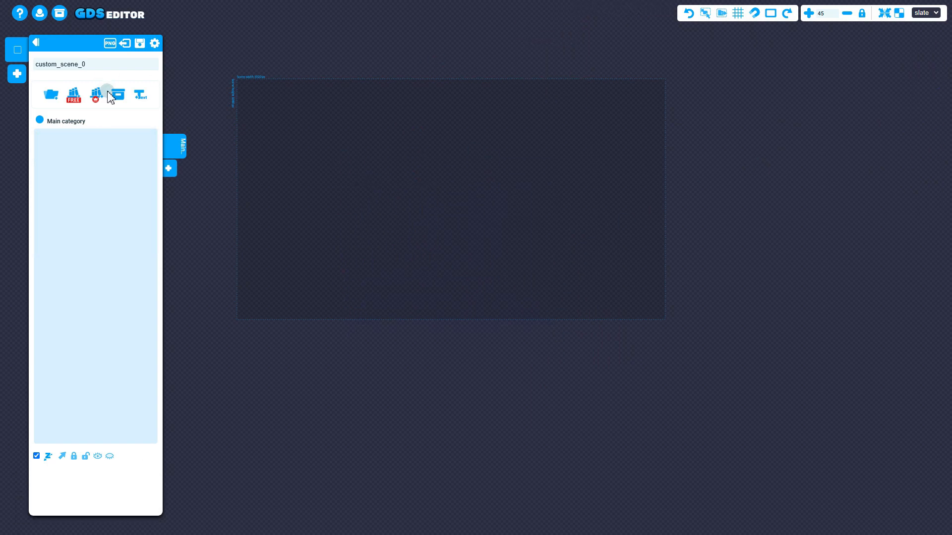
# Step: Replace the "wood" search term with "food" in the personal inventory, then close the inventory
pyautogui.click(117, 94)
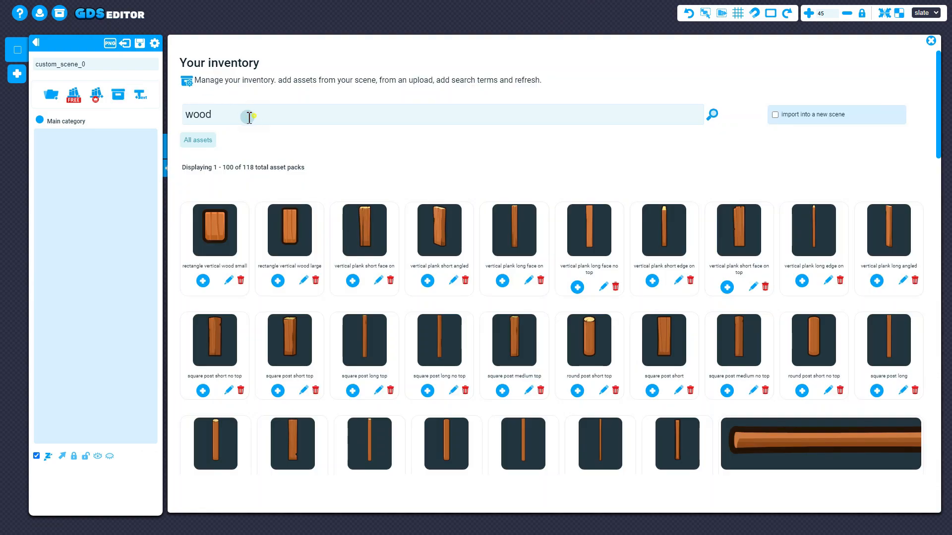
pyautogui.moveTo(249, 118); pyautogui.dragTo(160, 114)
pyautogui.write('food')
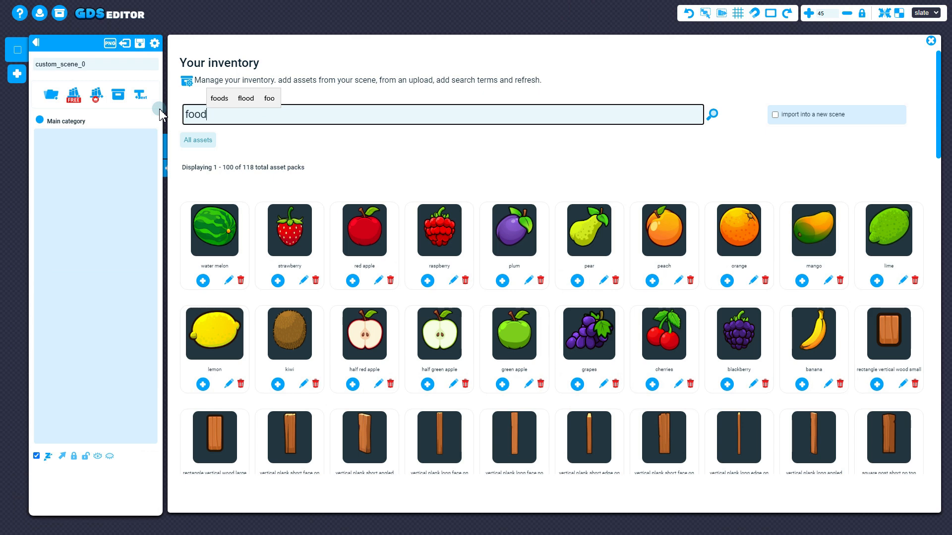
pyautogui.click(930, 42)
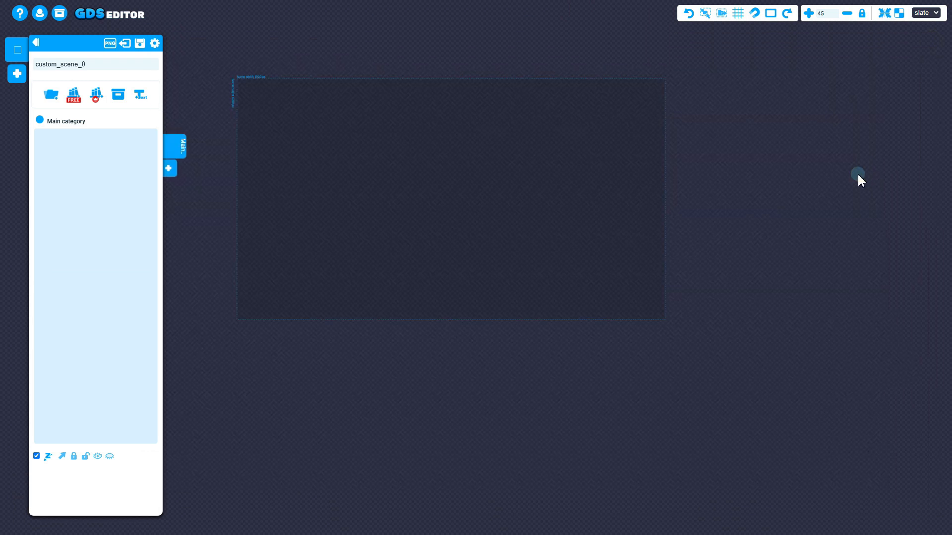
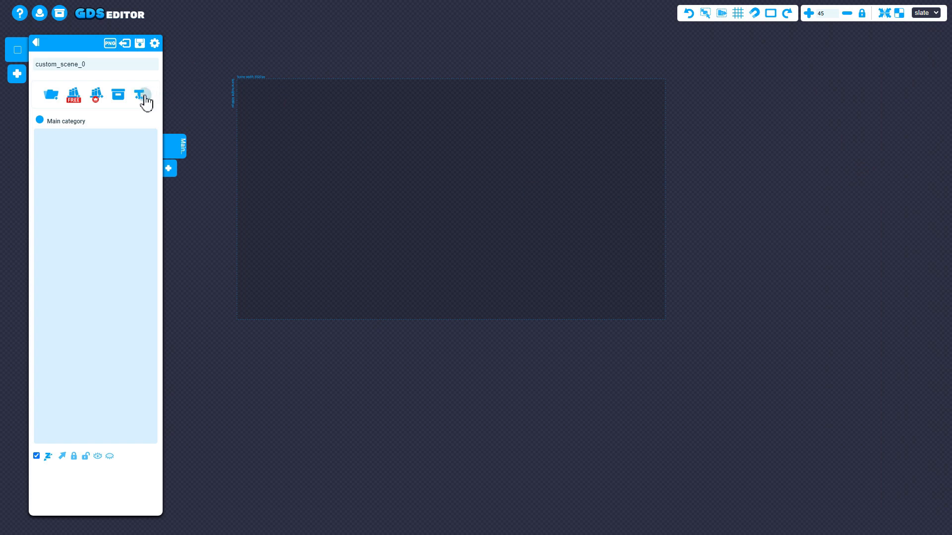
# Step: Import the water melon, strawberry, red apple, raspberry, plum, pear, peach, orange, mango and lime from the inventory into the scene
pyautogui.scroll(3, 268, 130)
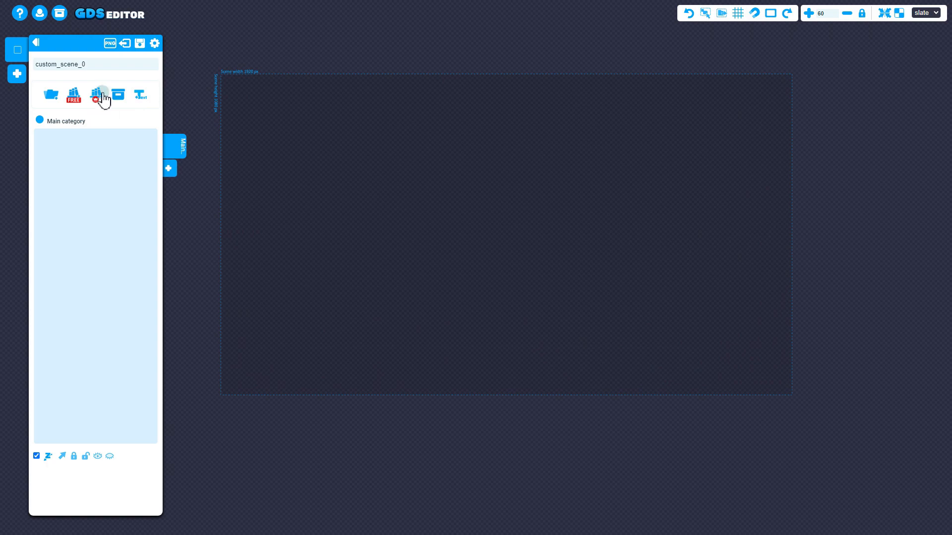
pyautogui.click(120, 97)
pyautogui.click(221, 241)
pyautogui.click(290, 232)
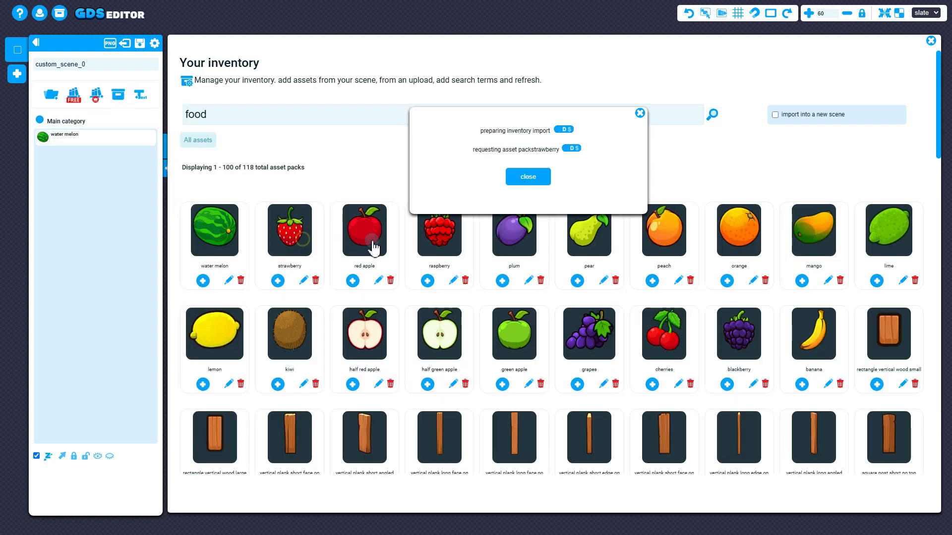
pyautogui.click(367, 235)
pyautogui.click(444, 234)
pyautogui.click(516, 233)
pyautogui.click(570, 233)
pyautogui.click(659, 233)
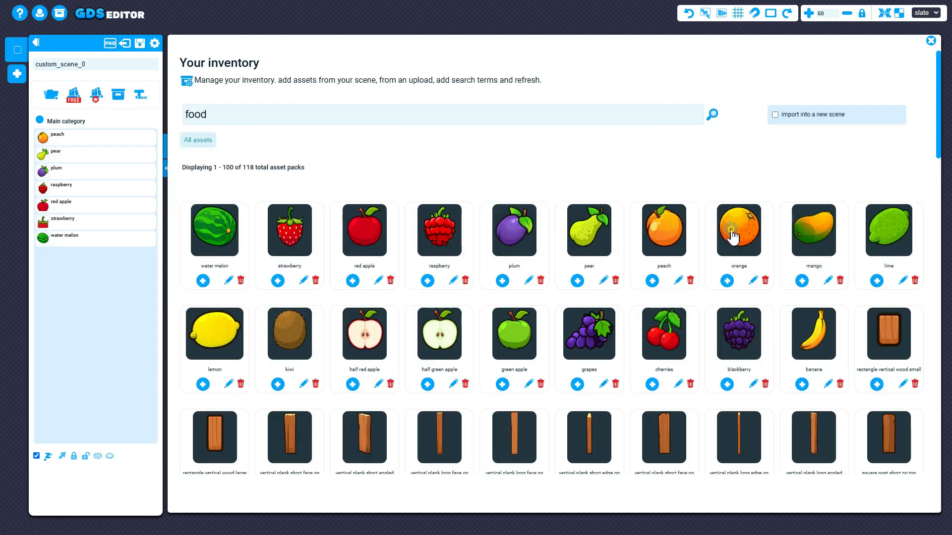
pyautogui.click(736, 236)
pyautogui.click(834, 234)
pyautogui.click(887, 232)
pyautogui.click(931, 43)
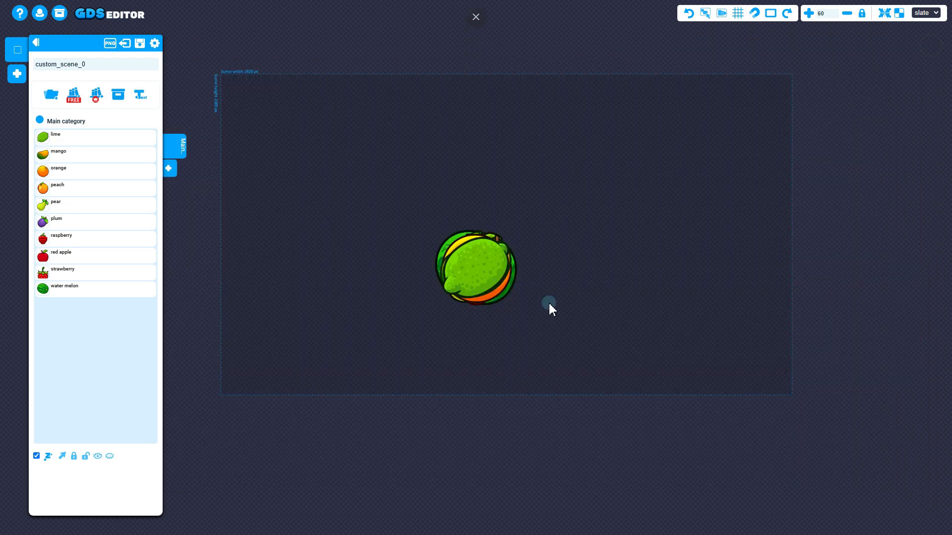
# Step: Move the stacked fruits apart so that they are spread across the scene without overlapping
pyautogui.moveTo(471, 268); pyautogui.dragTo(292, 142)
pyautogui.moveTo(453, 248); pyautogui.dragTo(517, 144)
pyautogui.moveTo(466, 270); pyautogui.dragTo(368, 240)
pyautogui.moveTo(495, 276); pyautogui.dragTo(590, 233)
pyautogui.moveTo(452, 275); pyautogui.dragTo(371, 317)
pyautogui.moveTo(491, 270); pyautogui.dragTo(581, 313)
pyautogui.moveTo(477, 270); pyautogui.dragTo(481, 373)
pyautogui.click(487, 373)
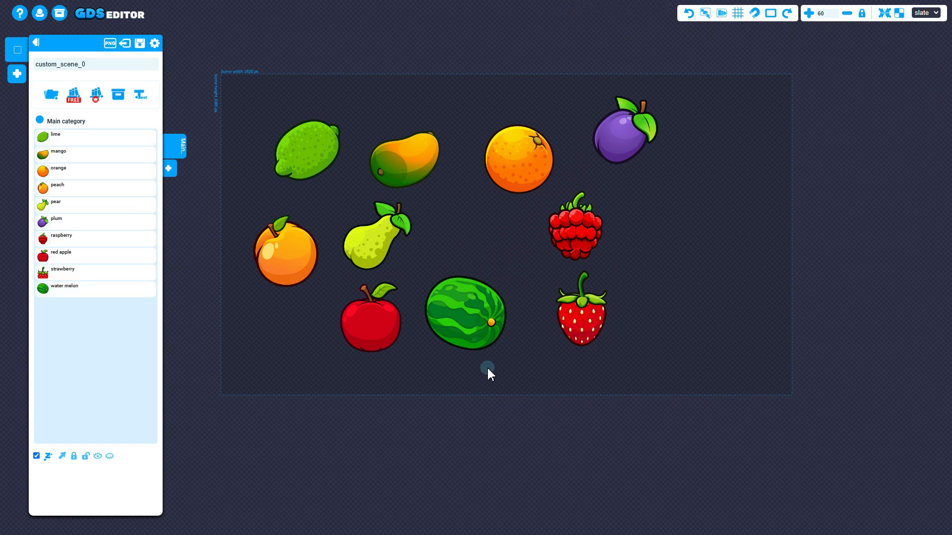
# Step: Select all the fruits and load them into the inventory manager as one subscene, with separate components turned off
pyautogui.keyDown('ctrl'); pyautogui.moveTo(239, 103); pyautogui.dragTo(854, 463); pyautogui.keyUp('ctrl')
pyautogui.click(223, 135)
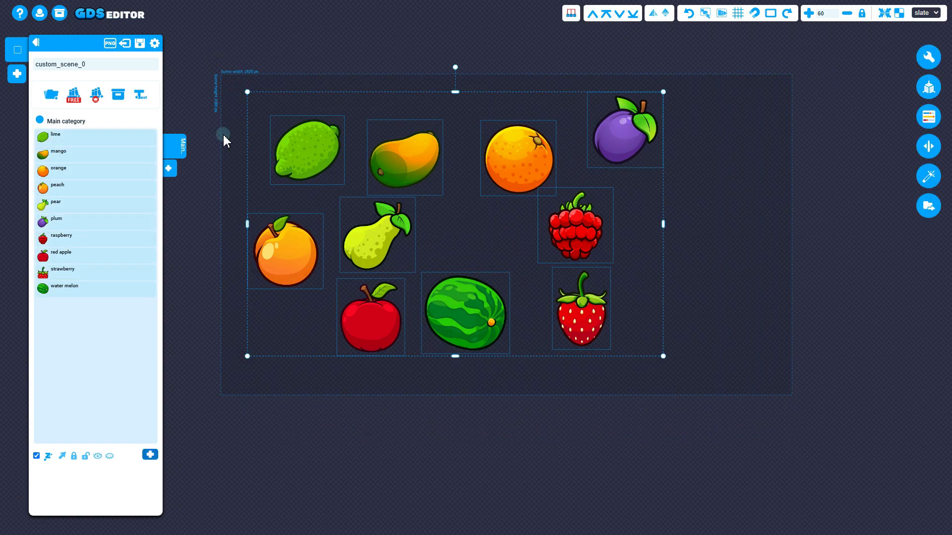
pyautogui.click(58, 15)
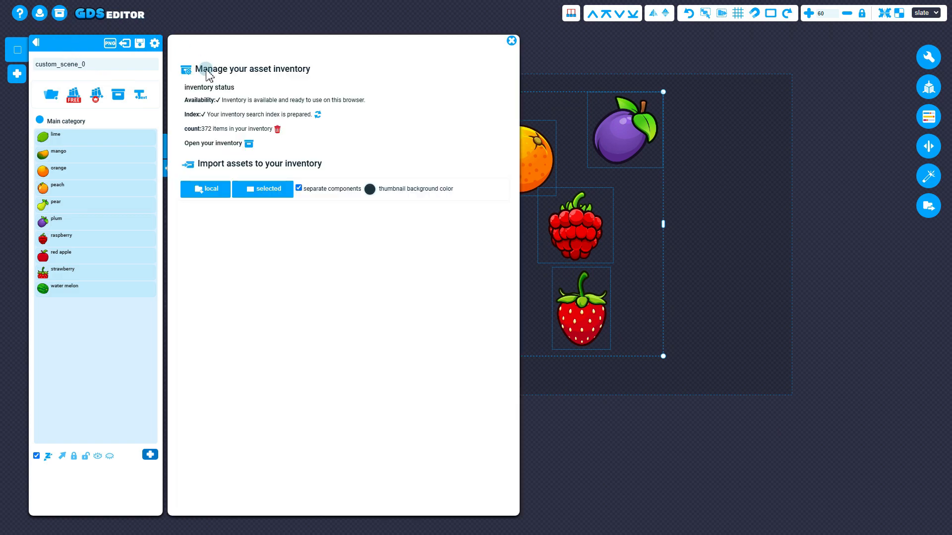
pyautogui.click(324, 189)
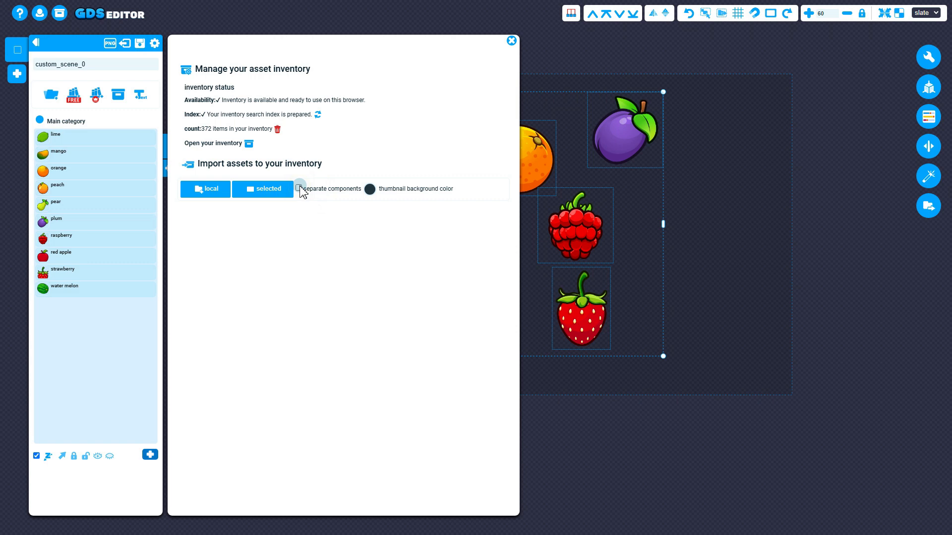
pyautogui.click(266, 192)
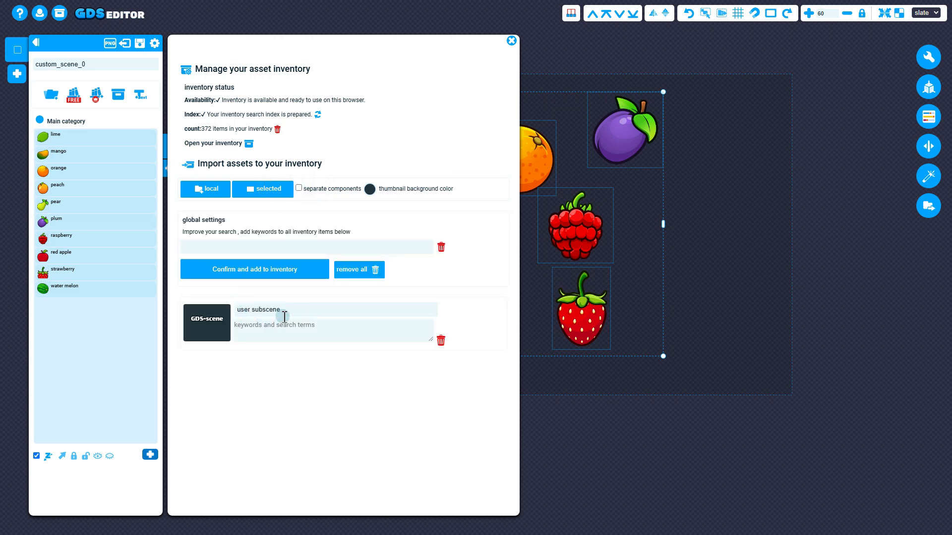
# Step: Name the pending subscene "my fruit scene"
pyautogui.click(300, 314)
pyautogui.write('m')
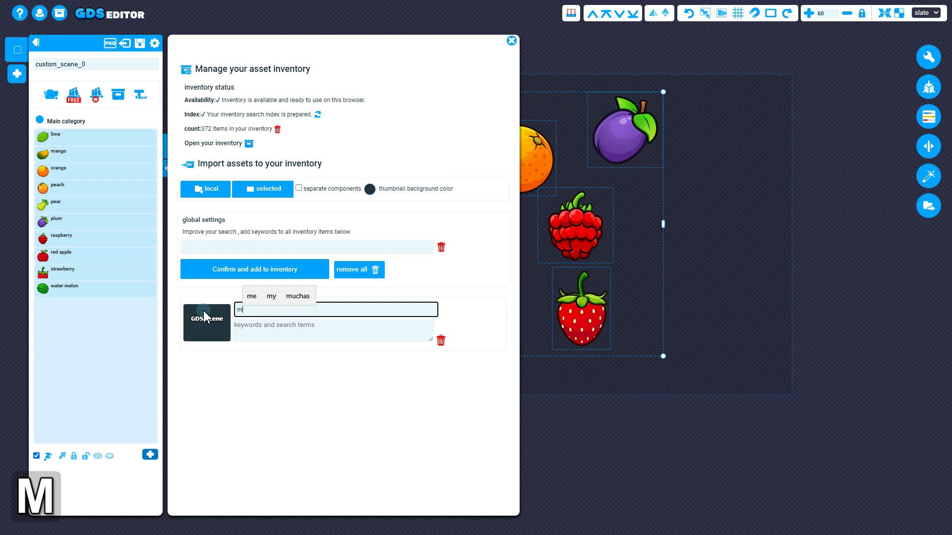
pyautogui.write('y fruit scene')
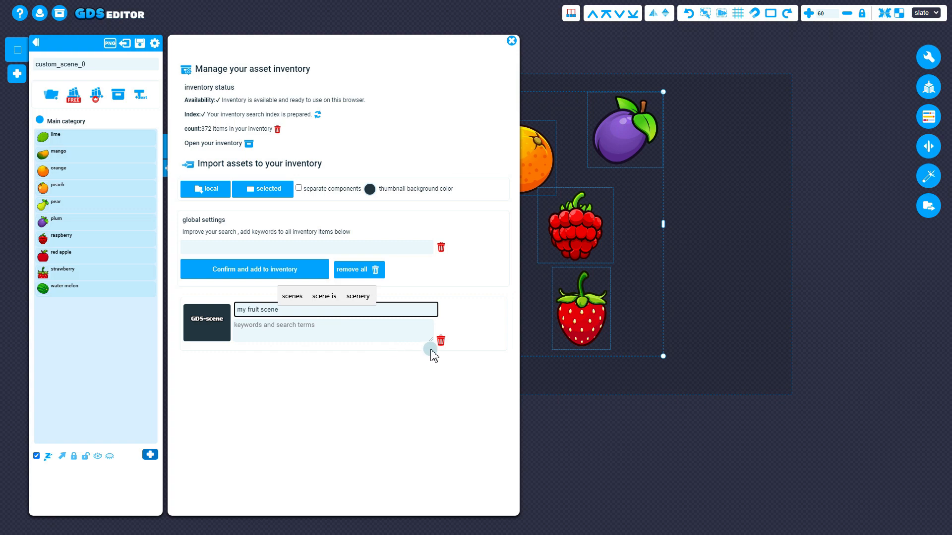
# Step: Add the search term "scene" to the pending fruit subscene, add it to the inventory and close the inventory manager
pyautogui.click(402, 333)
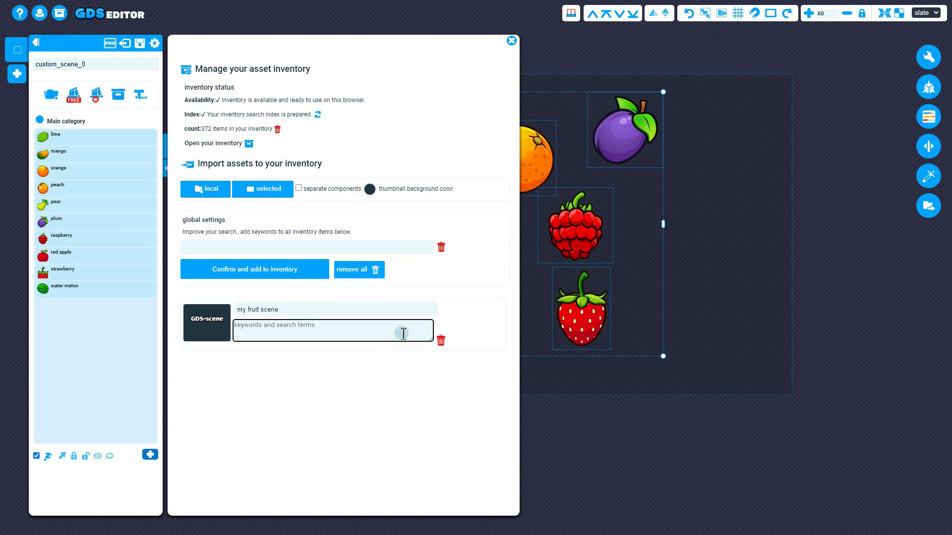
pyautogui.write('scene')
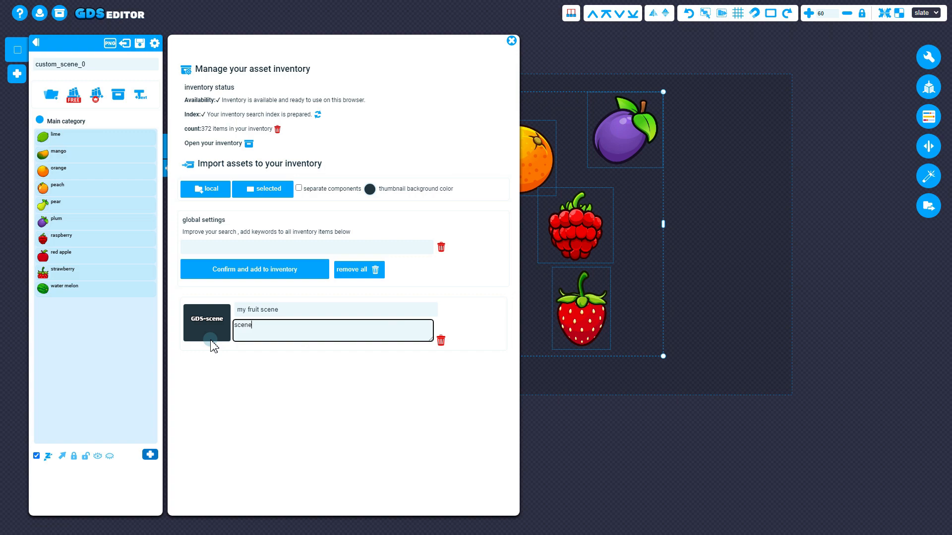
pyautogui.click(281, 274)
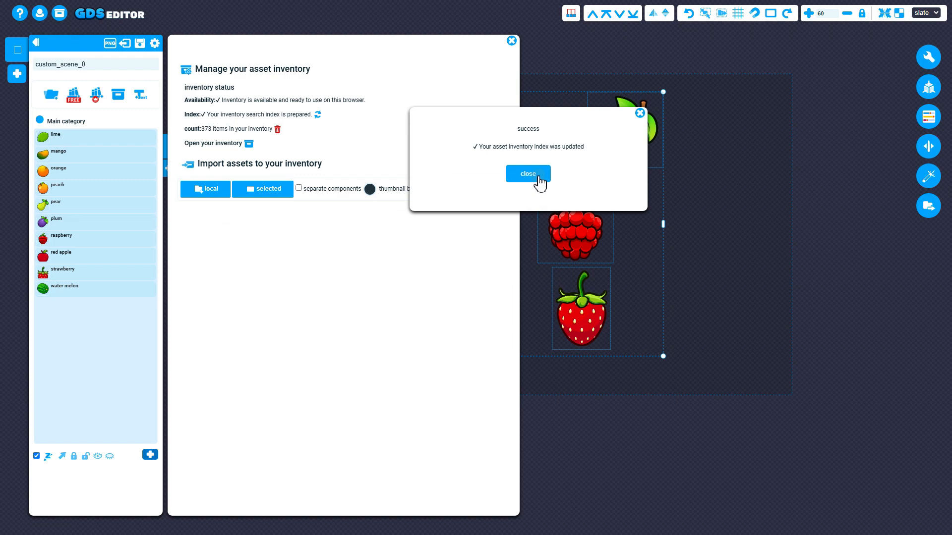
pyautogui.click(512, 41)
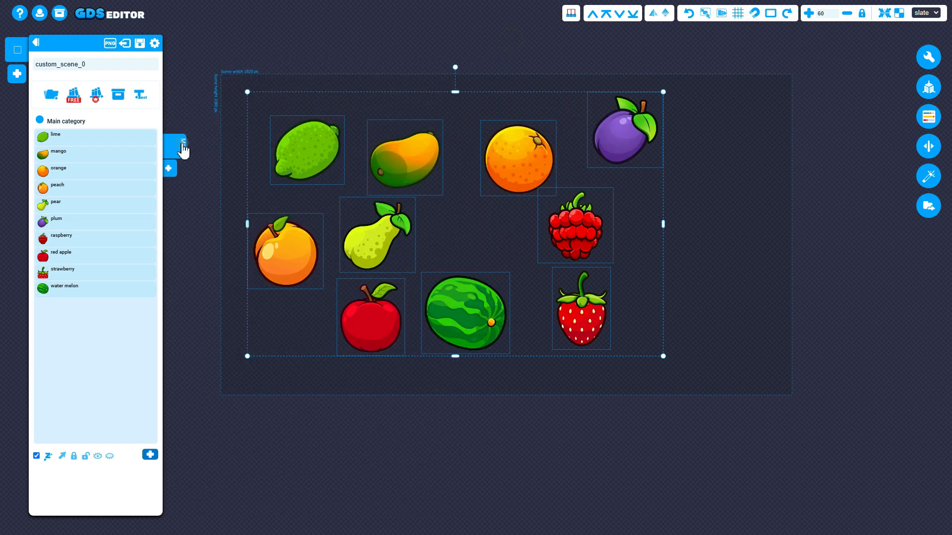
# Step: Clear the "food" search in the inventory and import "my fruit scene" into a new scene
pyautogui.click(118, 96)
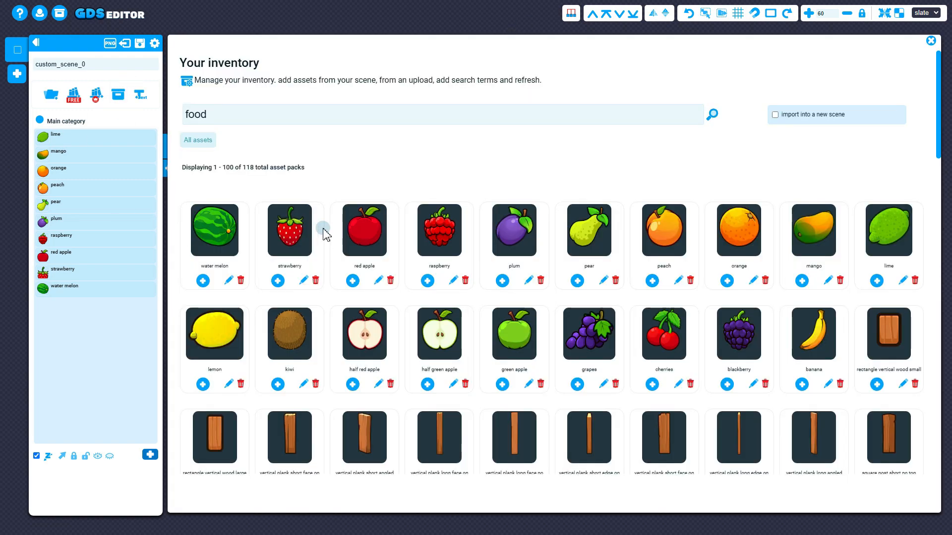
pyautogui.moveTo(212, 115); pyautogui.dragTo(177, 116)
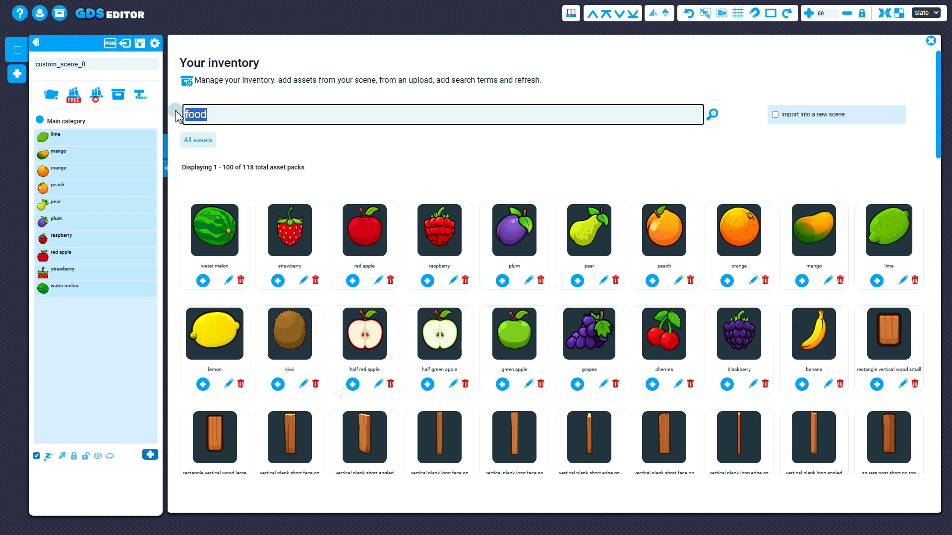
pyautogui.press('BackSpace')
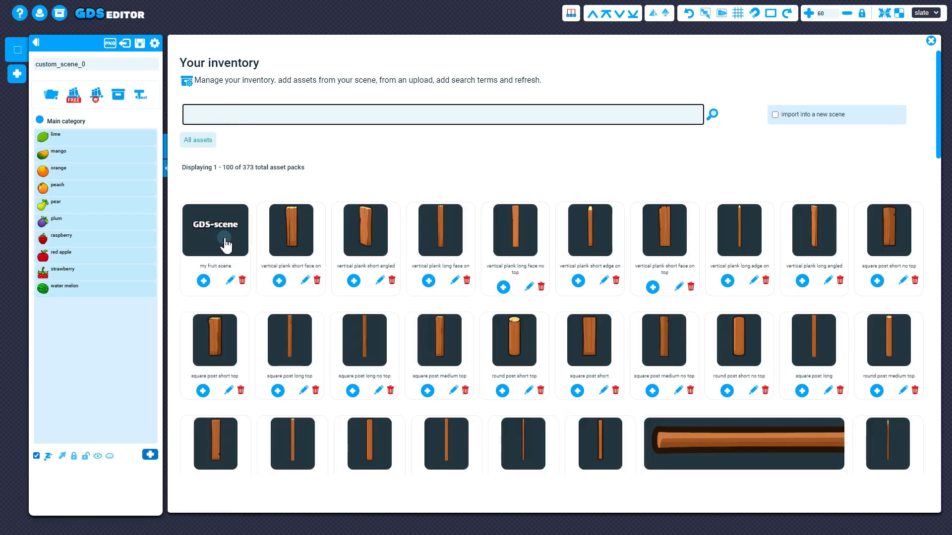
pyautogui.click(776, 117)
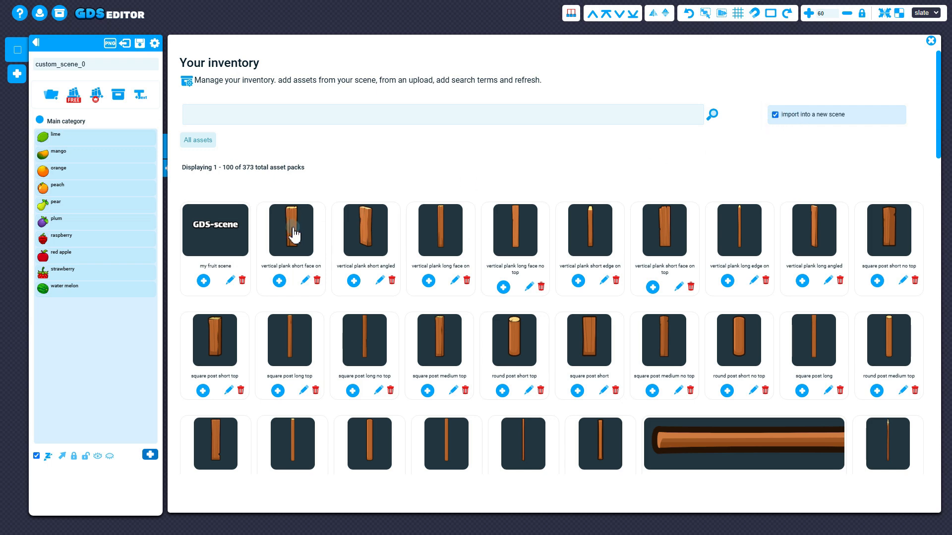
pyautogui.click(203, 280)
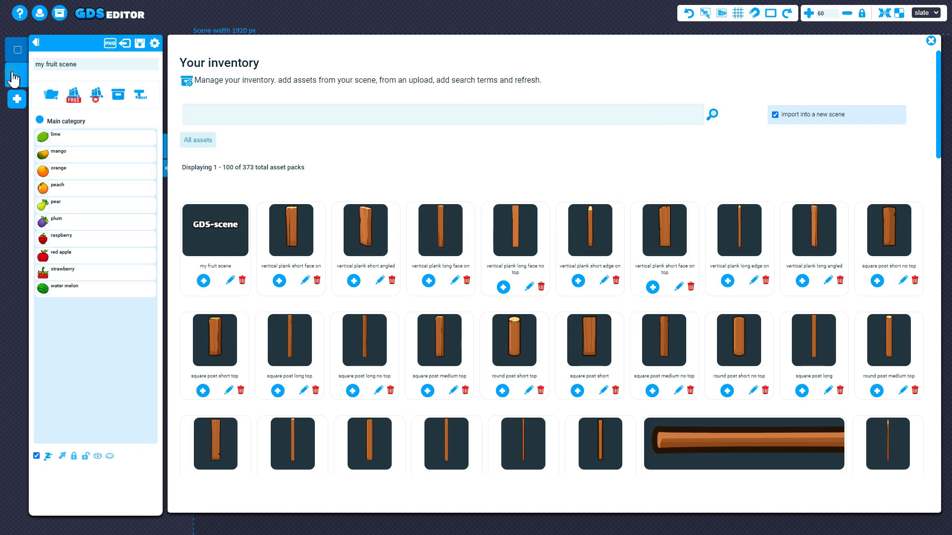
pyautogui.click(930, 40)
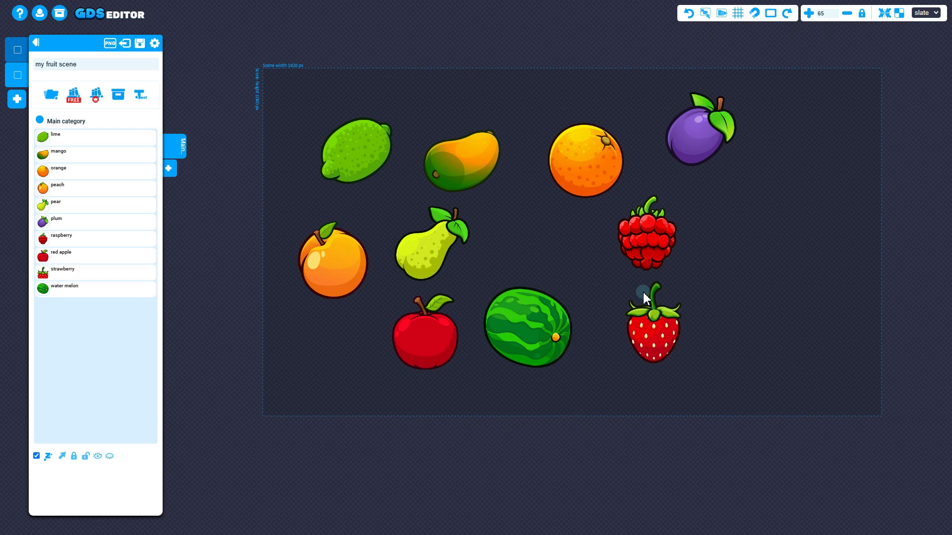
# Step: Move the lime, mango, orange and plum individually downward in the imported fruit scene
pyautogui.moveTo(383, 200); pyautogui.dragTo(440, 366)
pyautogui.moveTo(498, 205); pyautogui.dragTo(501, 271)
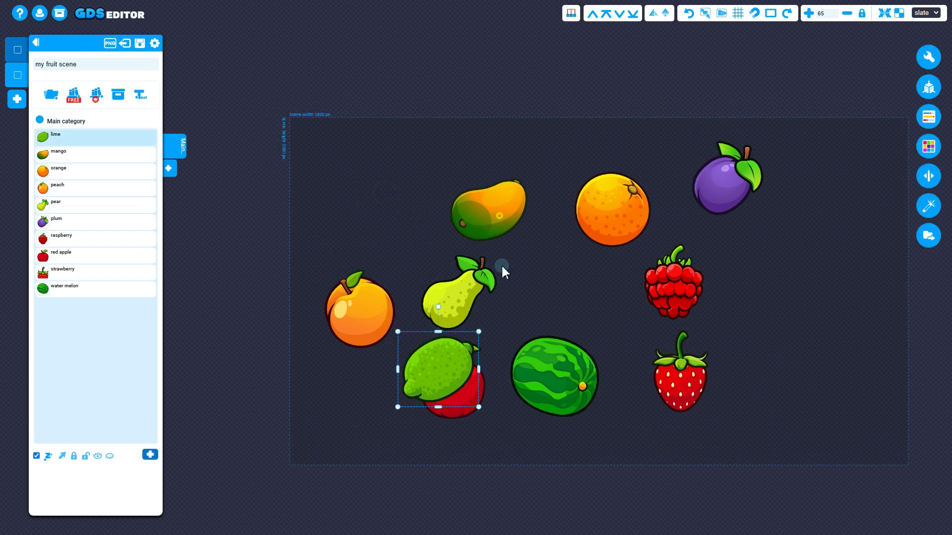
pyautogui.moveTo(612, 210); pyautogui.dragTo(601, 299)
pyautogui.moveTo(728, 180); pyautogui.dragTo(703, 304)
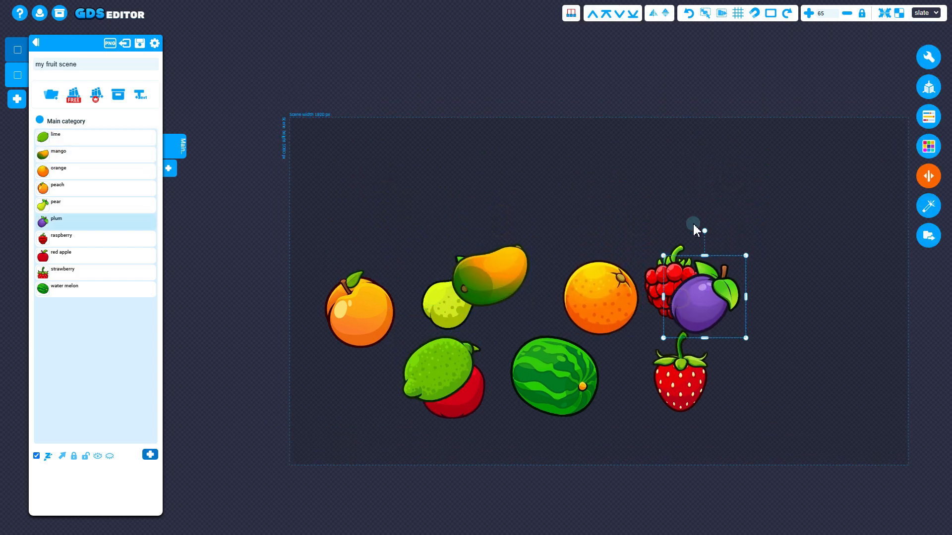
# Step: Select all the fruits in the imported scene and delete them
pyautogui.click(390, 262)
pyautogui.keyDown('ctrl'); pyautogui.moveTo(334, 217); pyautogui.dragTo(810, 445); pyautogui.keyUp('ctrl')
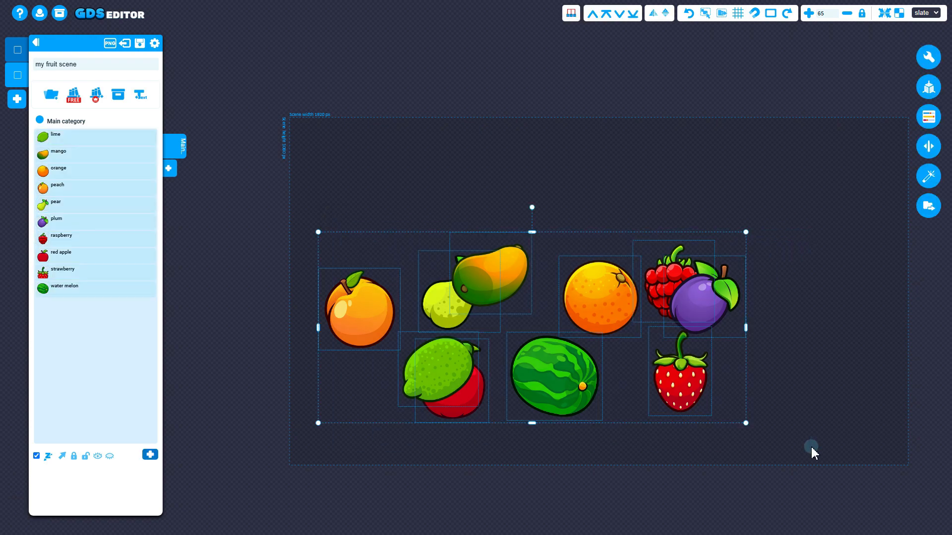
pyautogui.press('Delete')
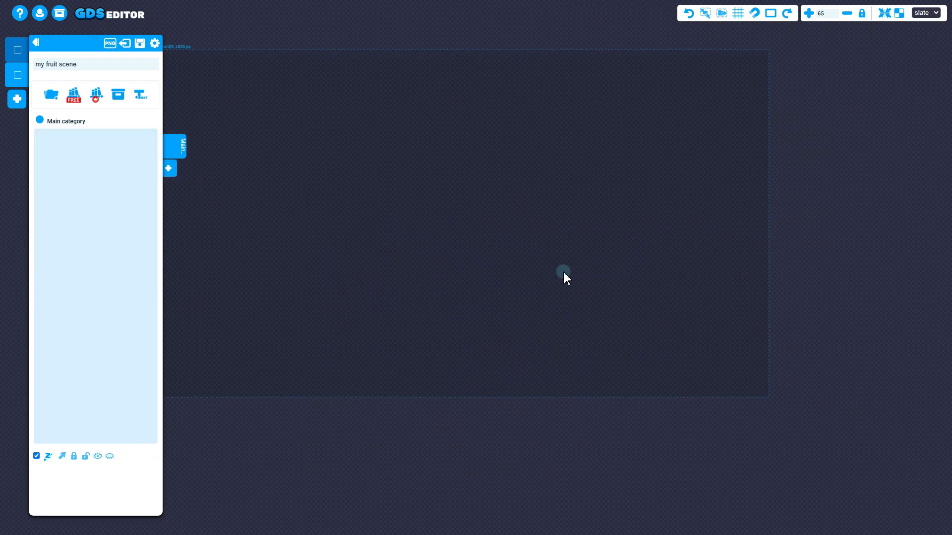
# Step: Add a text component to the empty scene and set its text to "MY TITLE"
pyautogui.press('t')
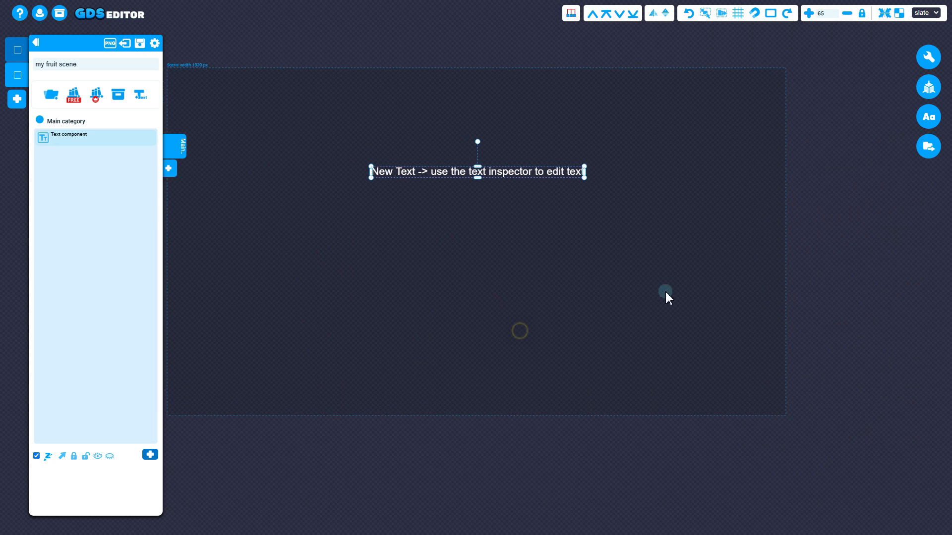
pyautogui.click(926, 121)
pyautogui.click(836, 157)
pyautogui.moveTo(884, 139); pyautogui.dragTo(661, 93)
pyautogui.write('MY TITLE')
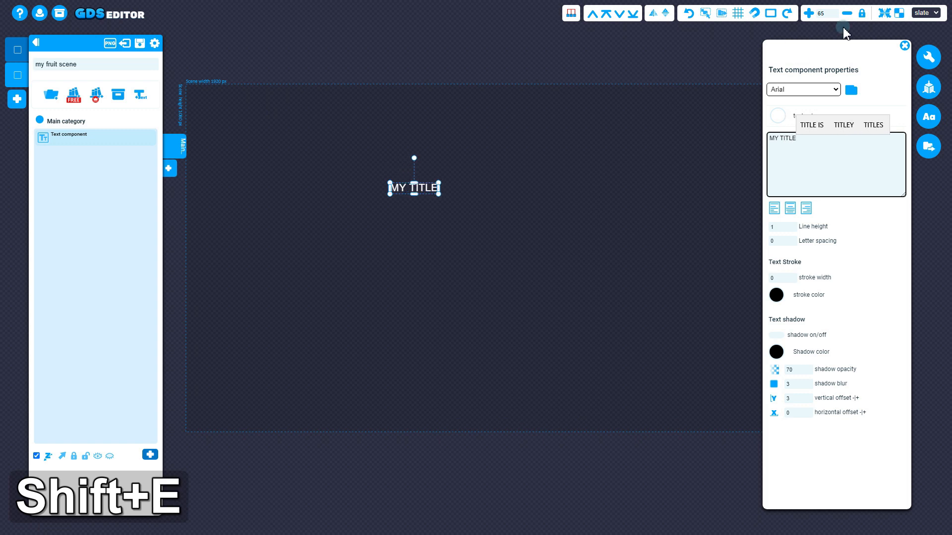
# Step: Change the title's font to Luckiest Guy and enlarge it to about four times its size
pyautogui.click(835, 89)
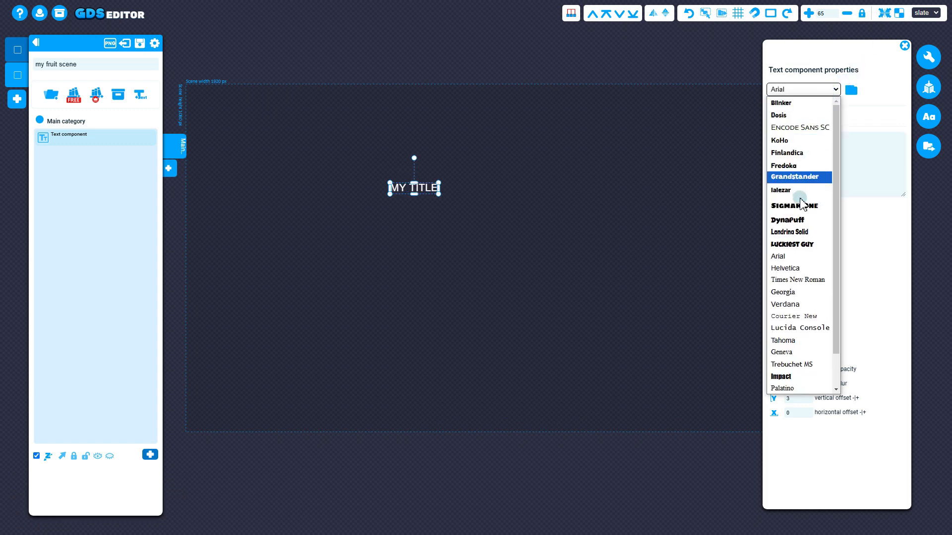
pyautogui.click(797, 245)
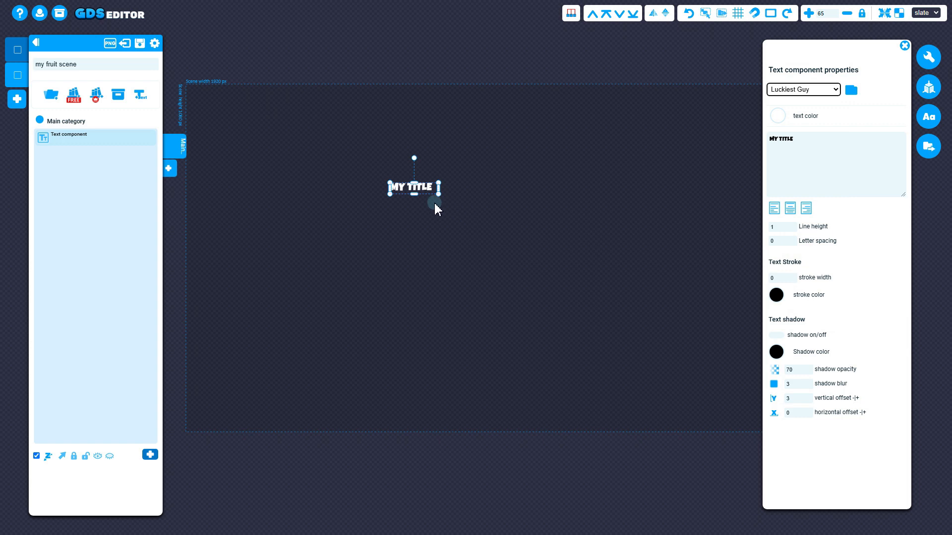
pyautogui.moveTo(434, 194); pyautogui.dragTo(614, 280)
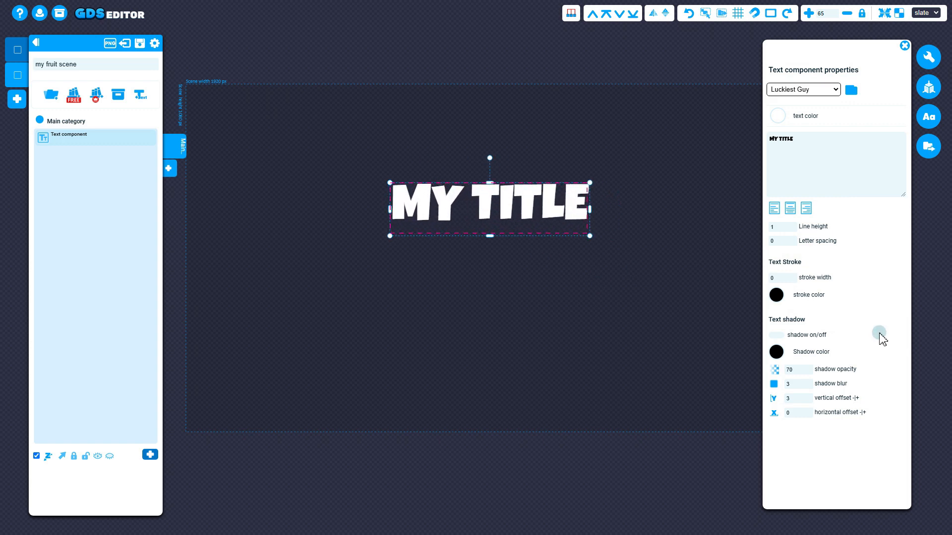
# Step: Set the title's text stroke width to 5
pyautogui.click(791, 276)
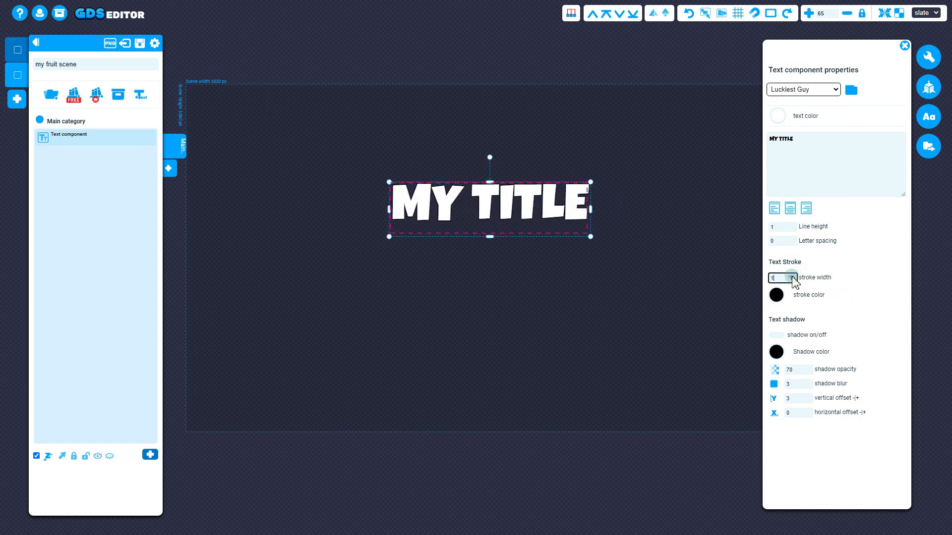
pyautogui.click(791, 276)
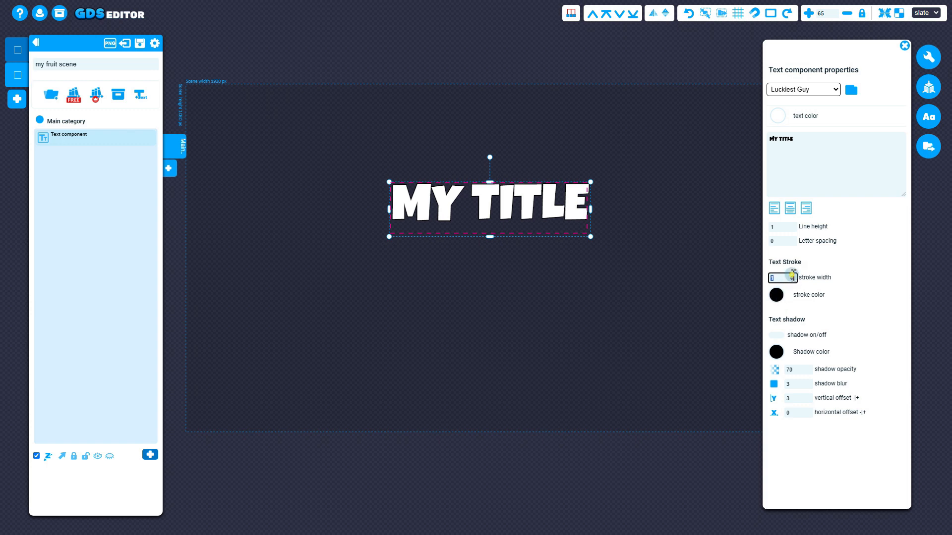
pyautogui.click(791, 276)
pyautogui.click(792, 276)
pyautogui.click(792, 276)
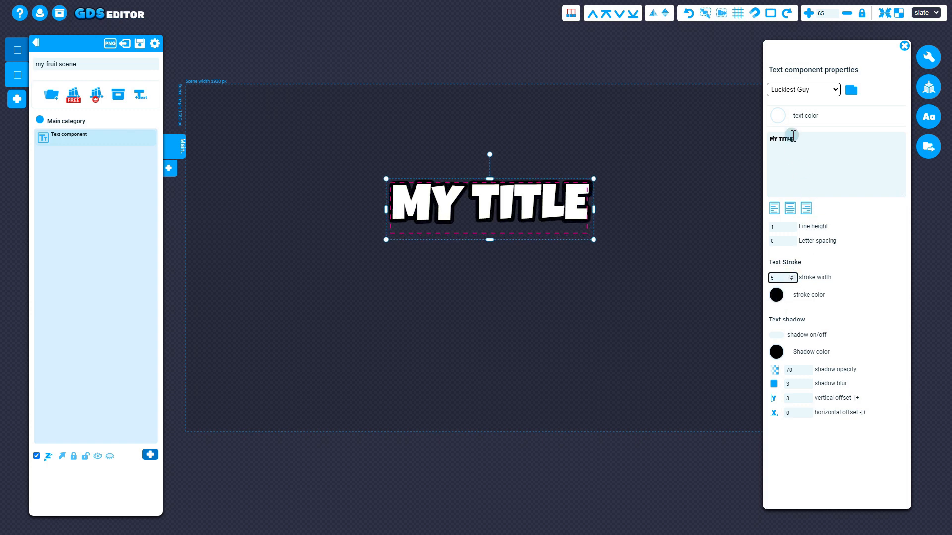
# Step: Color the title text red (#f94242) and move it toward the upper-left part of the scene
pyautogui.click(778, 116)
pyautogui.click(744, 75)
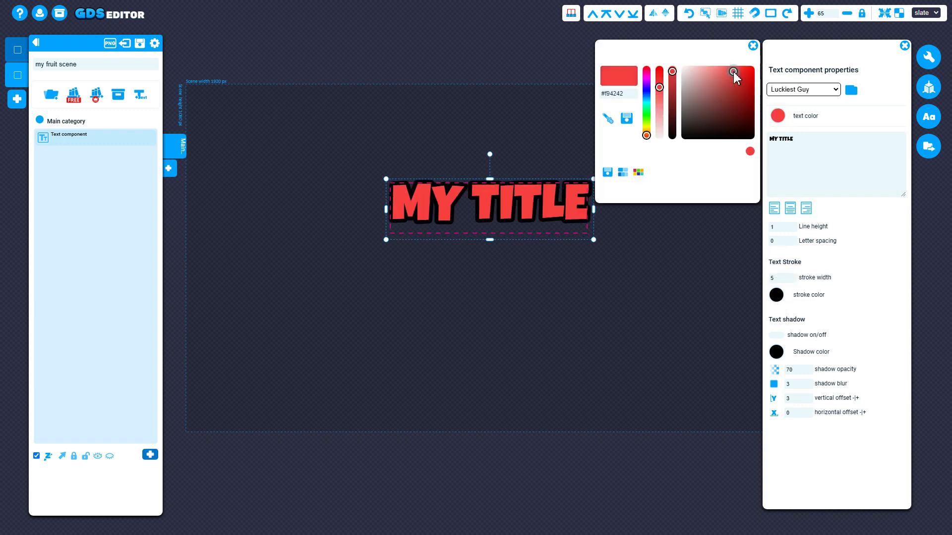
pyautogui.click(752, 46)
pyautogui.click(615, 272)
pyautogui.moveTo(548, 236); pyautogui.dragTo(437, 197)
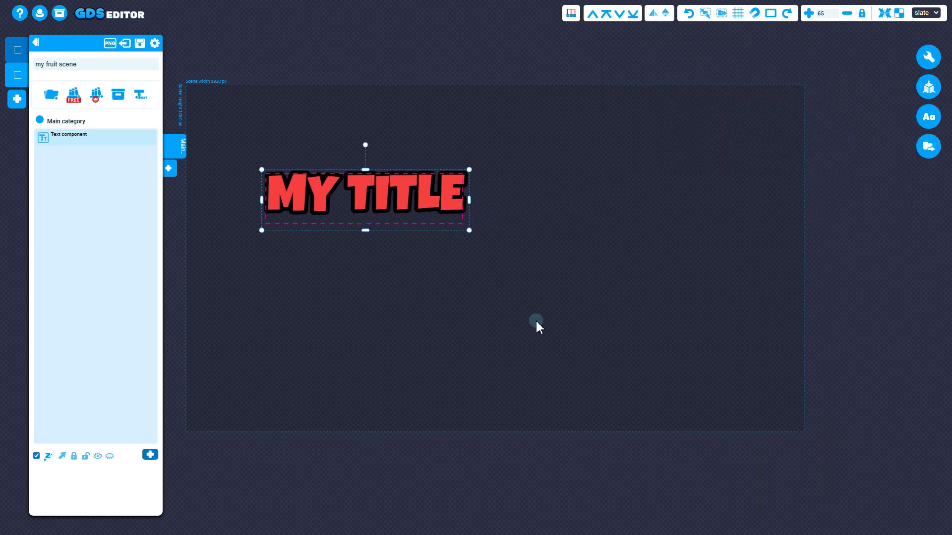
pyautogui.scroll(2, 464, 273)
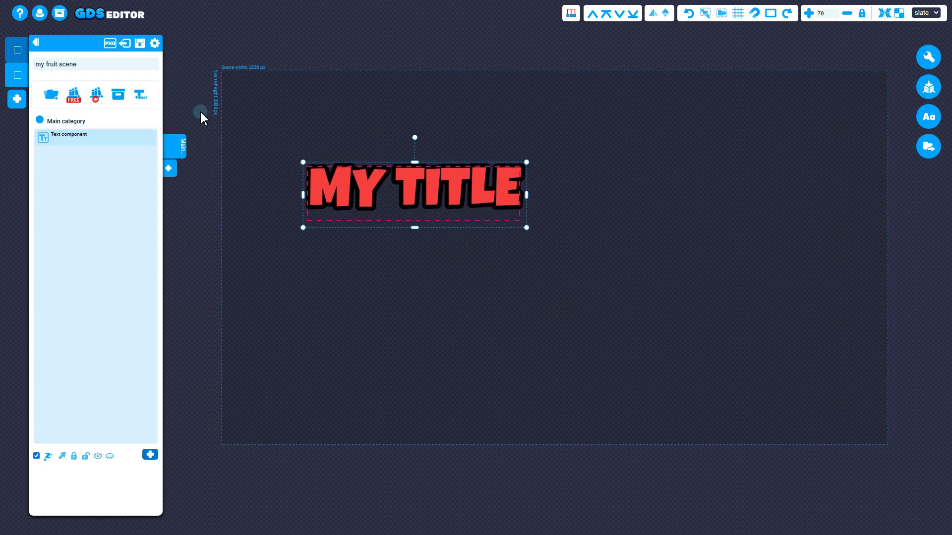
# Step: Load the selected title text into the inventory manager with separate components turned on
pyautogui.click(54, 16)
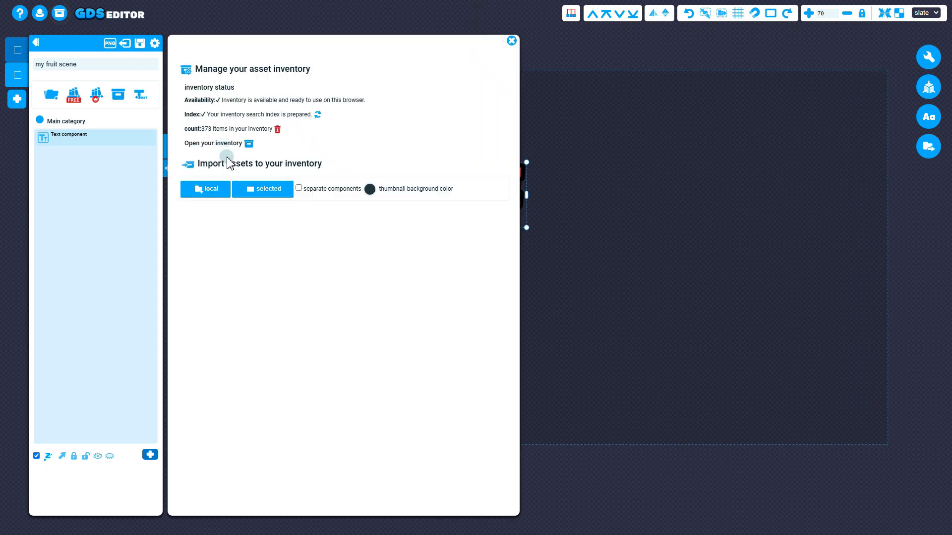
pyautogui.click(299, 188)
pyautogui.click(282, 191)
# Step: Name the pending text item "My usual font"
pyautogui.click(303, 312)
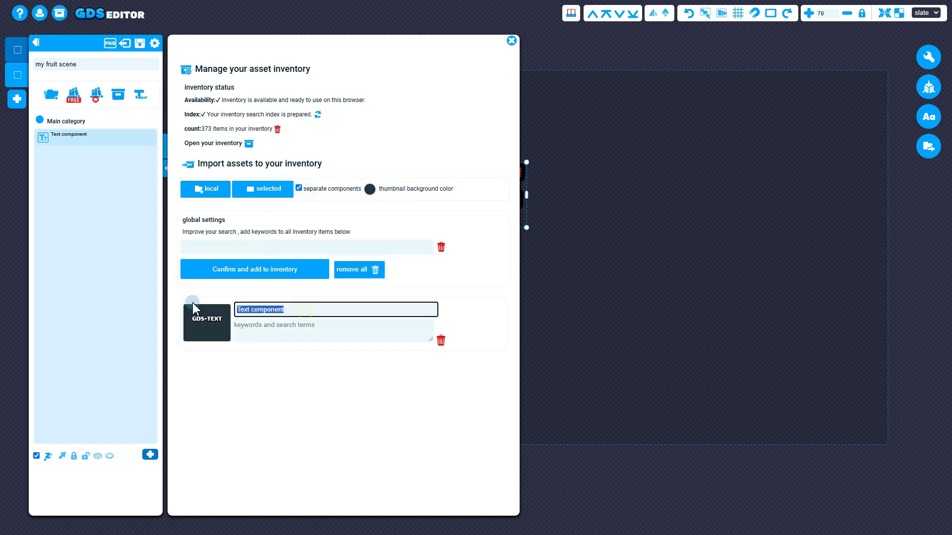
pyautogui.write('My ')
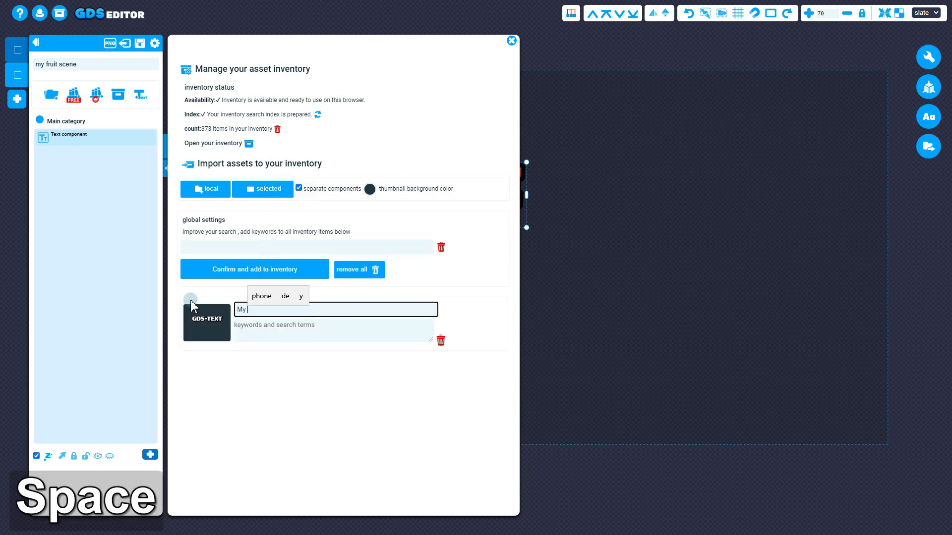
pyautogui.write('n')
pyautogui.press('BackSpace')
pyautogui.write('usu')
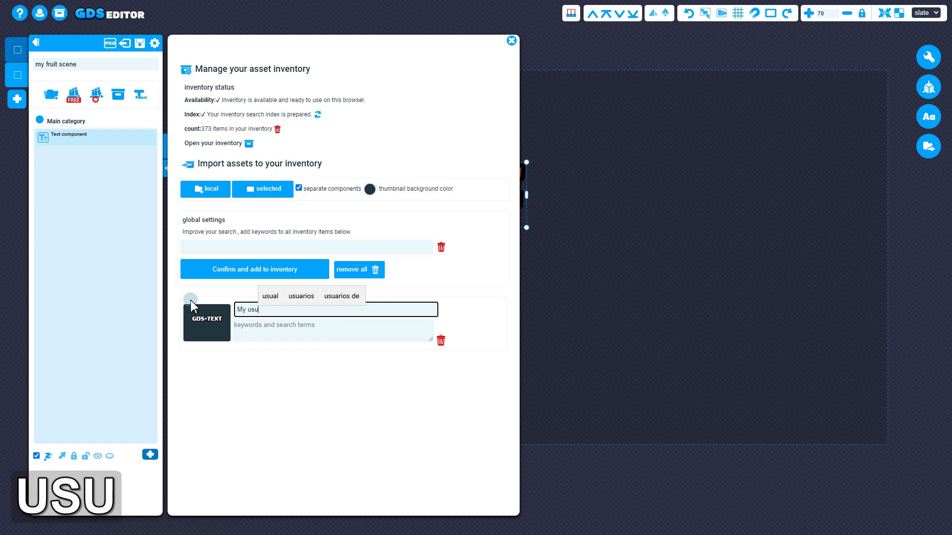
pyautogui.write('al font')
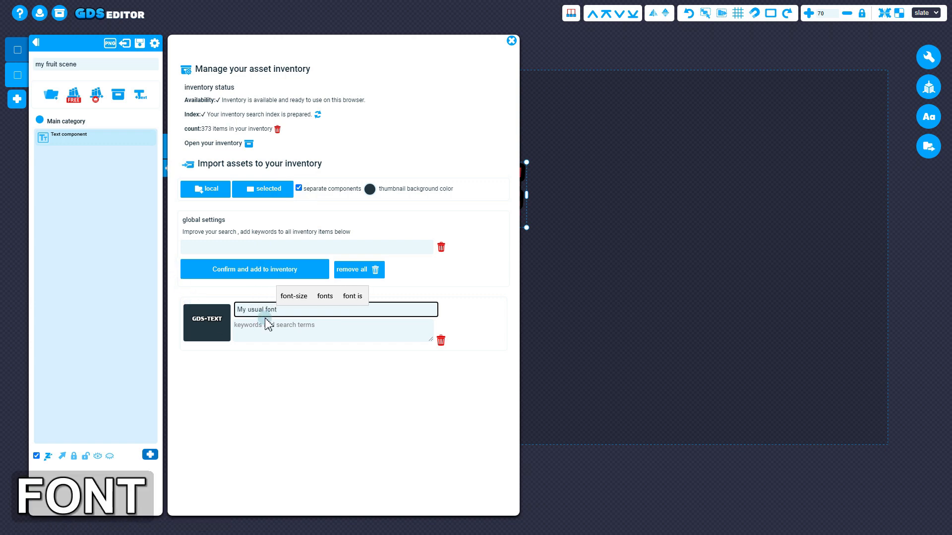
# Step: Give the pending text item the search term "font", add it to the inventory and close the inventory manager
pyautogui.click(274, 327)
pyautogui.write('font')
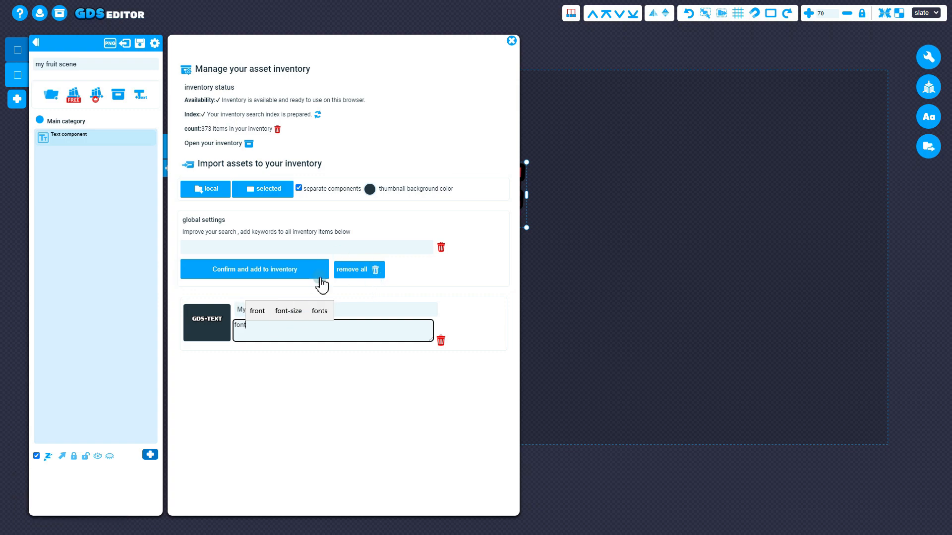
pyautogui.click(292, 269)
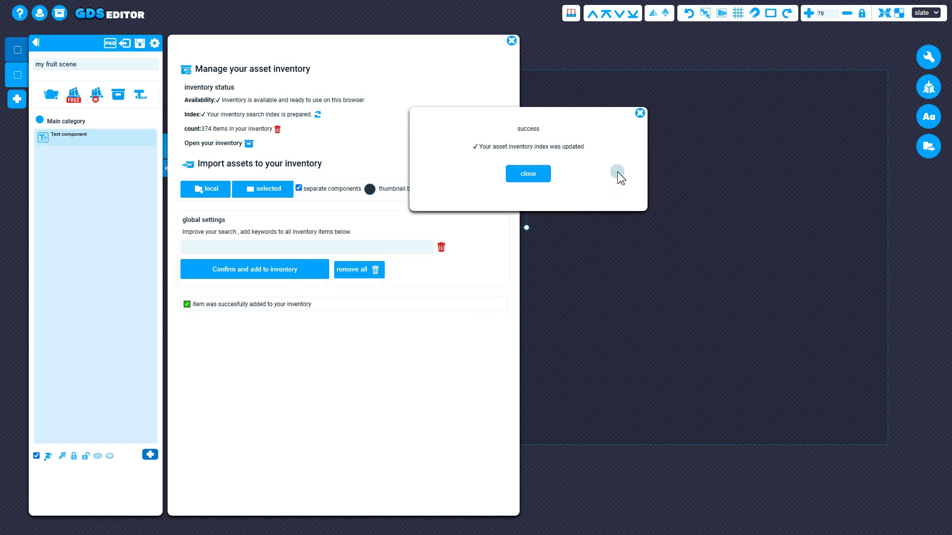
pyautogui.click(639, 113)
pyautogui.click(511, 41)
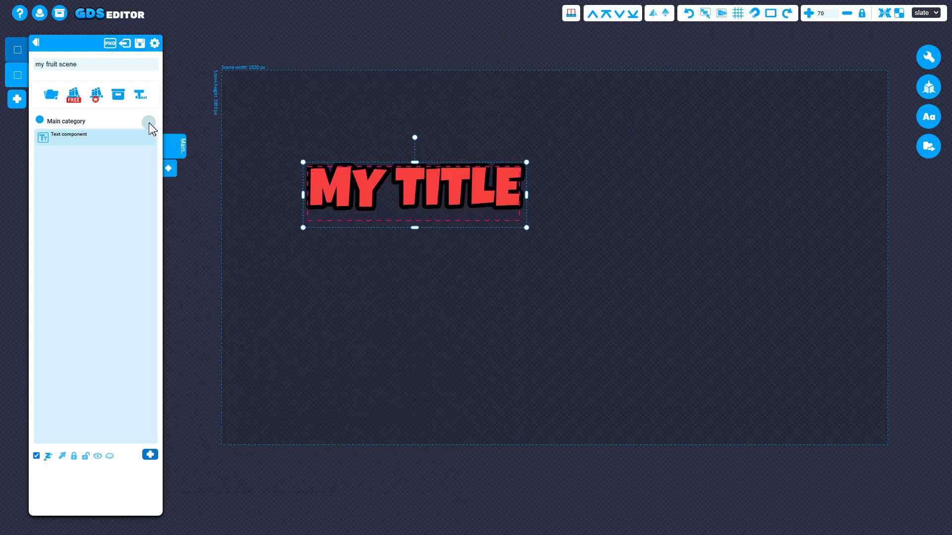
# Step: Import "My usual font" from the inventory into a new scene
pyautogui.click(117, 95)
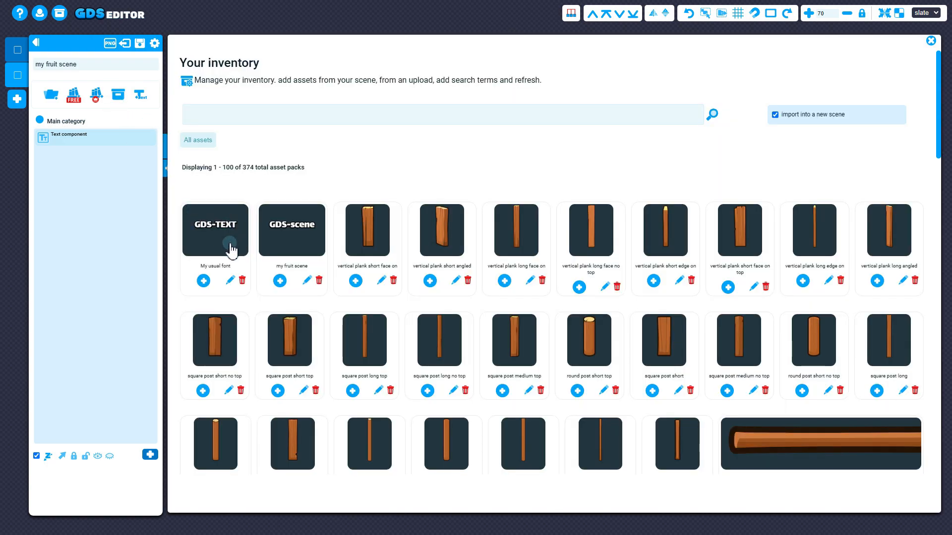
pyautogui.click(204, 281)
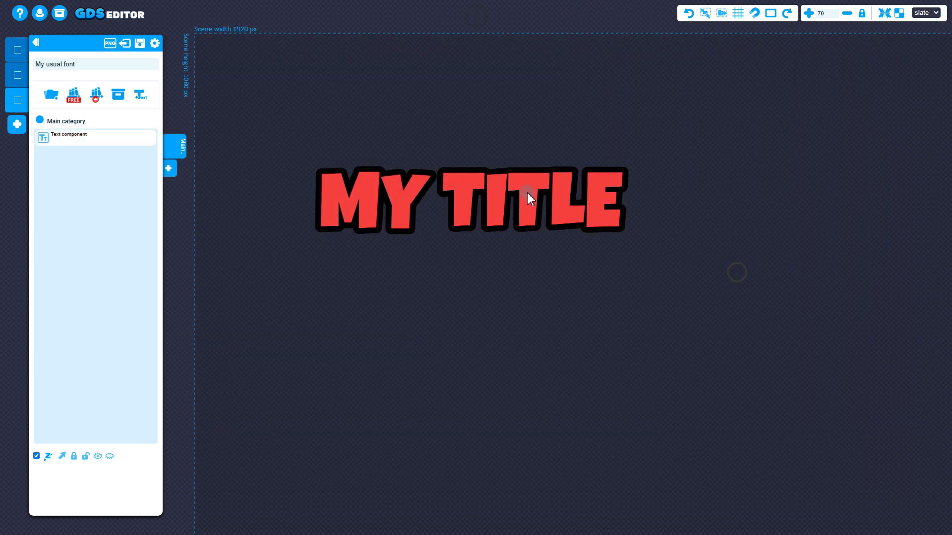
# Step: Change the imported title text to "MY GAME TEXT" and deselect it
pyautogui.click(527, 193)
pyautogui.click(928, 119)
pyautogui.click(832, 142)
pyautogui.write('MY GAME')
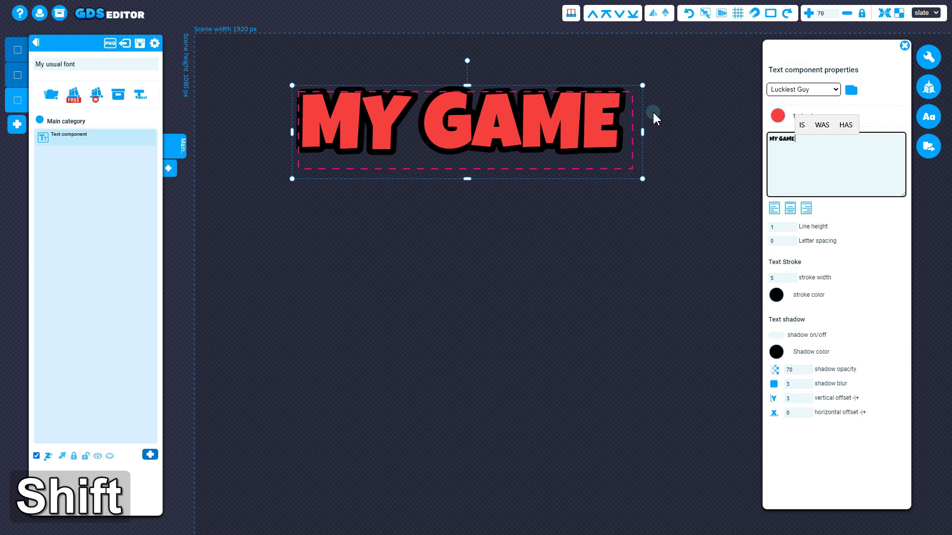
pyautogui.write(' TEXT')
pyautogui.click(307, 167)
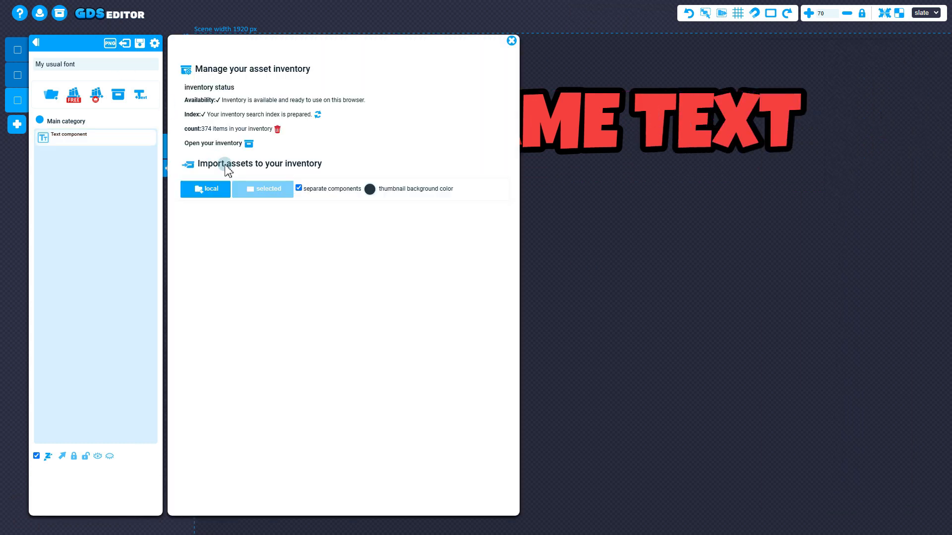
# Step: Load the local file all_pieces.gds into the inventory manager with separate components turned off
pyautogui.click(298, 189)
pyautogui.click(220, 190)
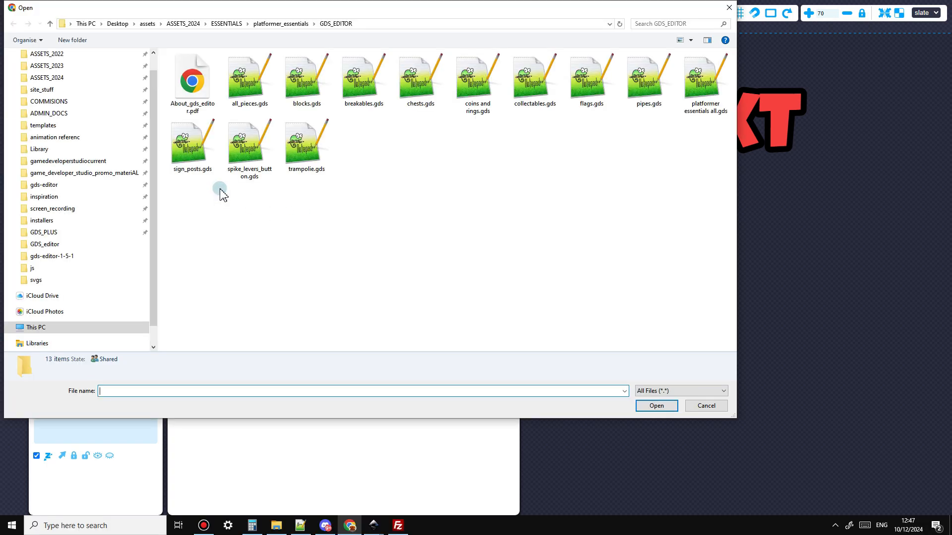
pyautogui.click(249, 82)
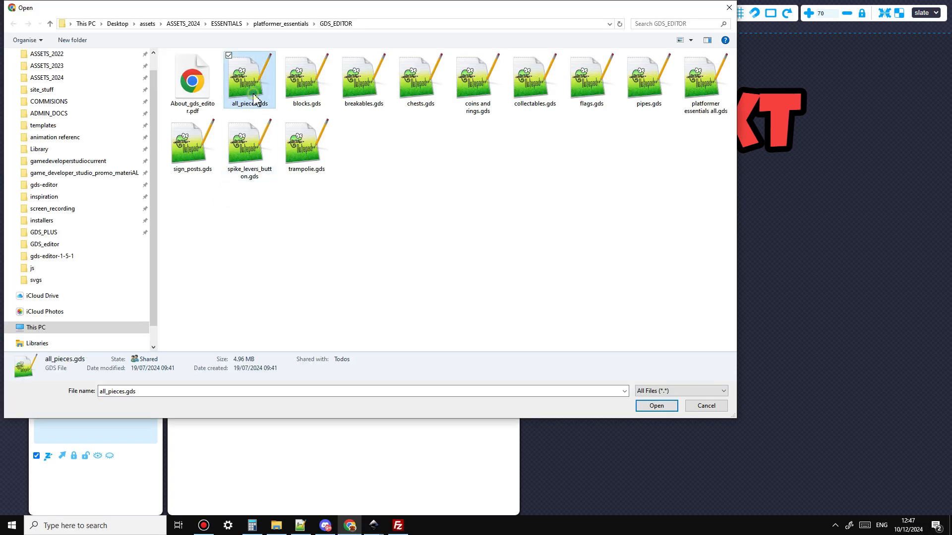
pyautogui.click(665, 409)
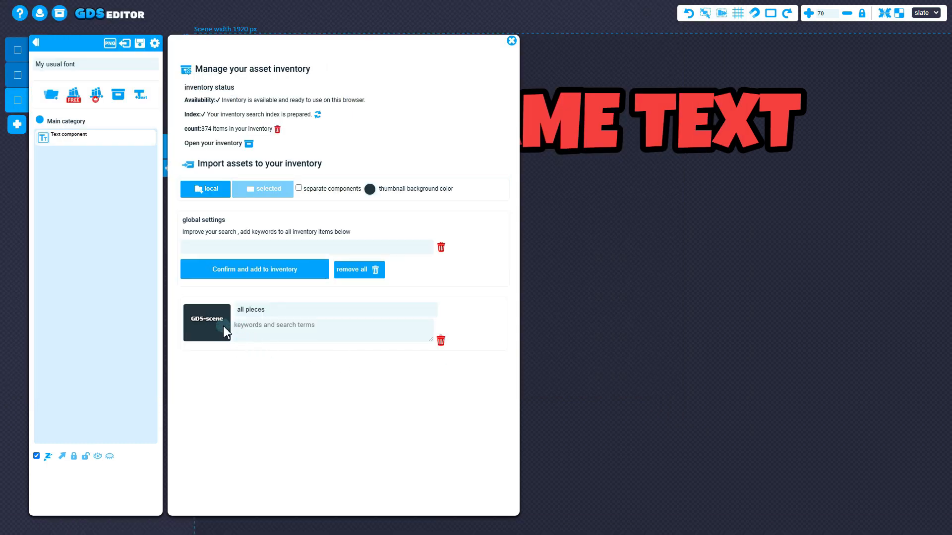
# Step: Load all_pieces.gds again with separate components turned on, review the pending pieces, and close the inventory manager without adding them
pyautogui.click(299, 188)
pyautogui.click(218, 194)
pyautogui.click(253, 84)
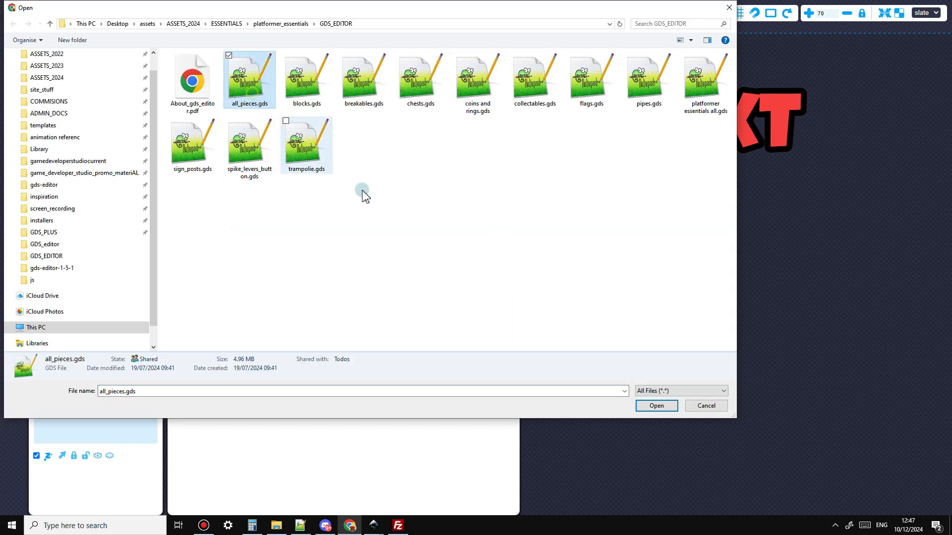
pyautogui.click(667, 408)
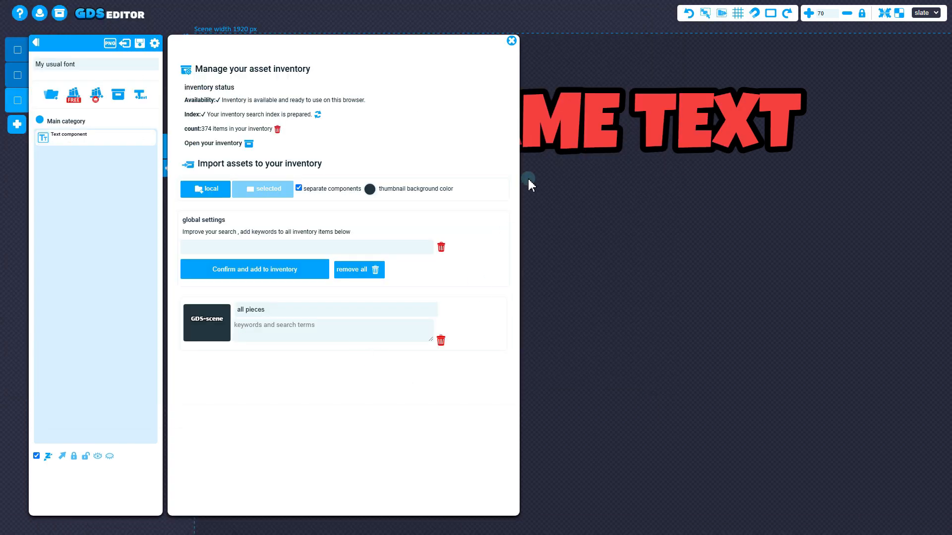
pyautogui.scroll(-1, 440, 252)
pyautogui.scroll(-5, 440, 253)
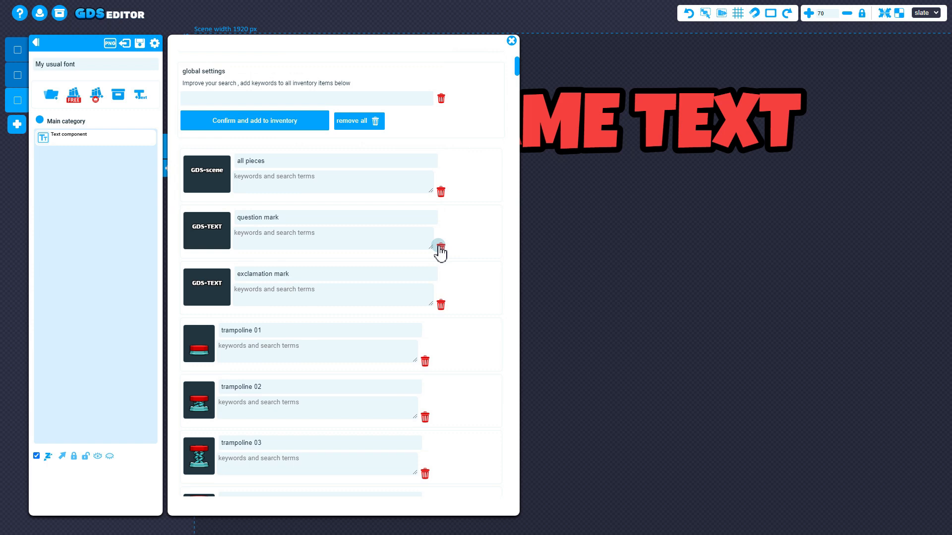
pyautogui.click(511, 40)
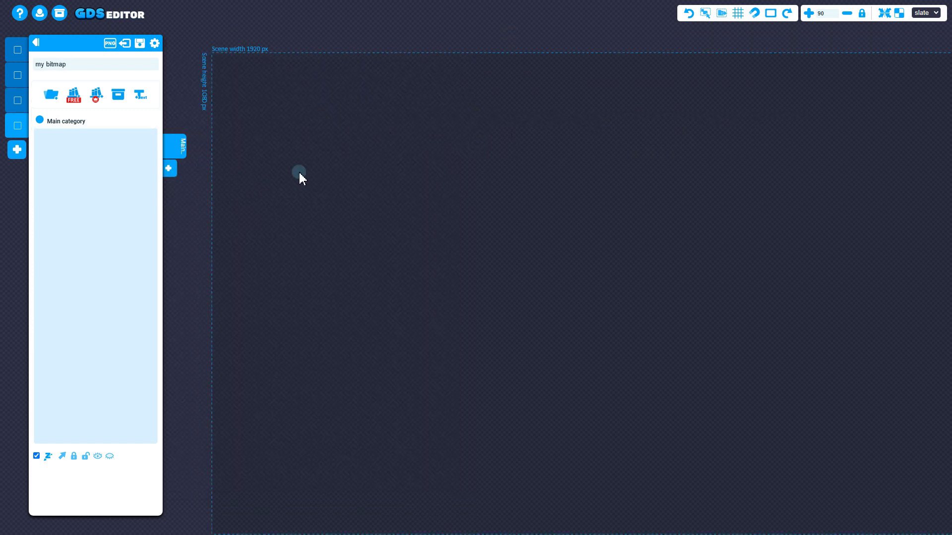
# Step: Delete the seven vertical plank items listed before "vertical plank long angled" from the personal inventory
pyautogui.click(118, 96)
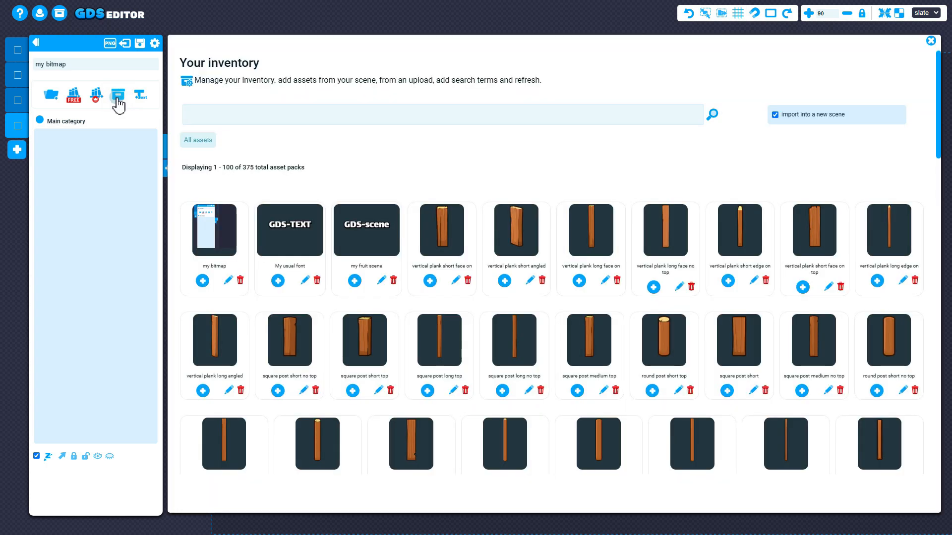
pyautogui.click(467, 281)
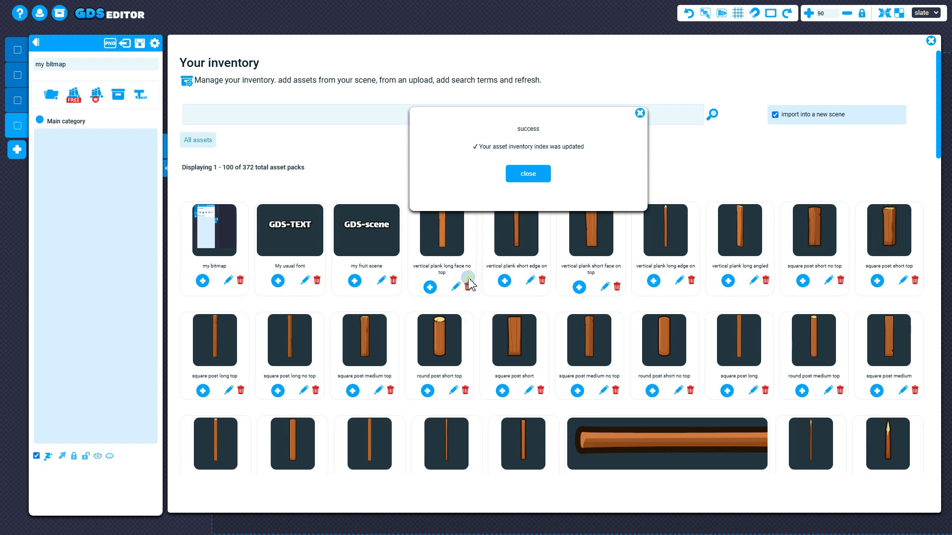
pyautogui.click(466, 281)
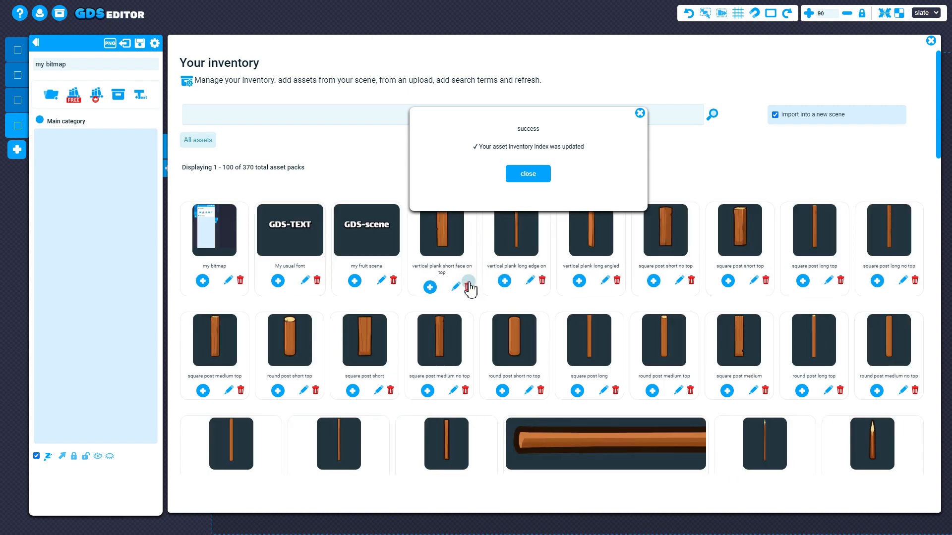
pyautogui.click(467, 281)
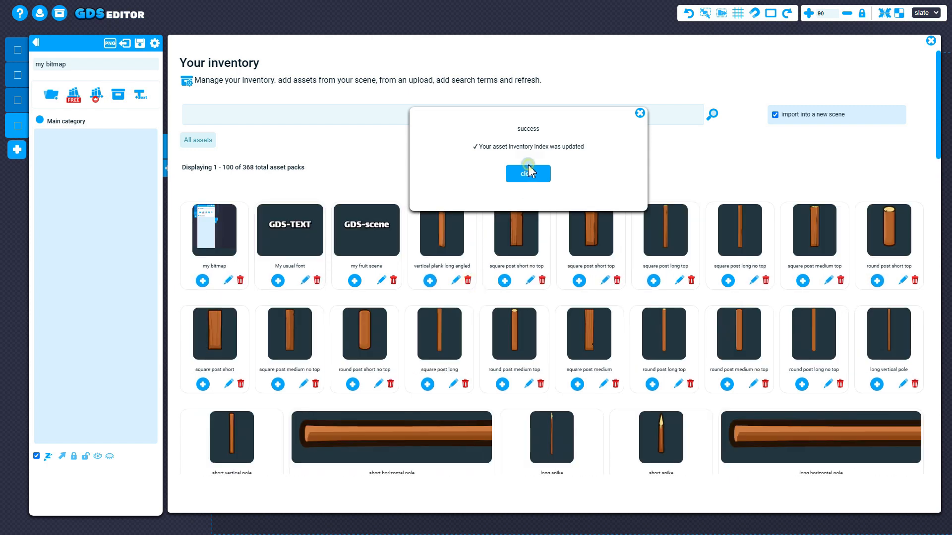
pyautogui.click(527, 174)
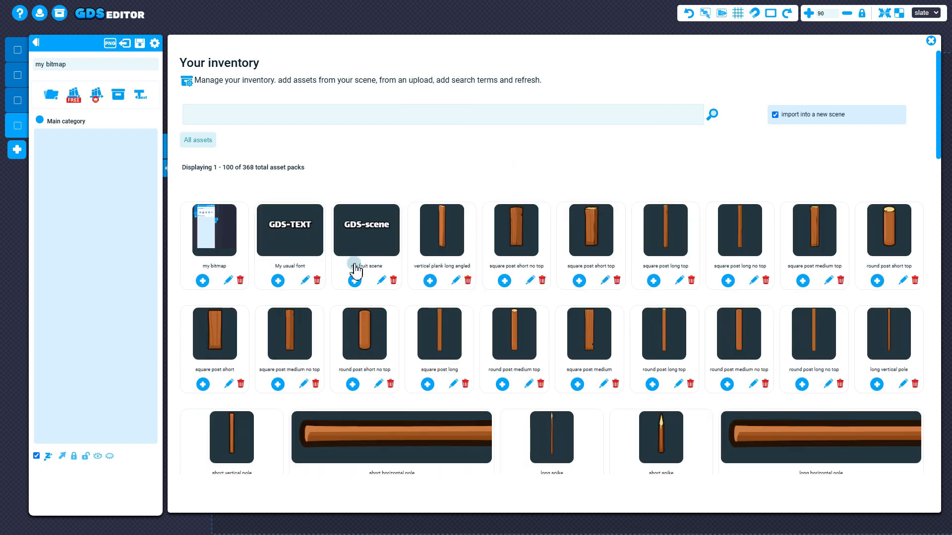
# Step: Rename the inventory item "vertical plank long angled" as "plank"
pyautogui.click(455, 281)
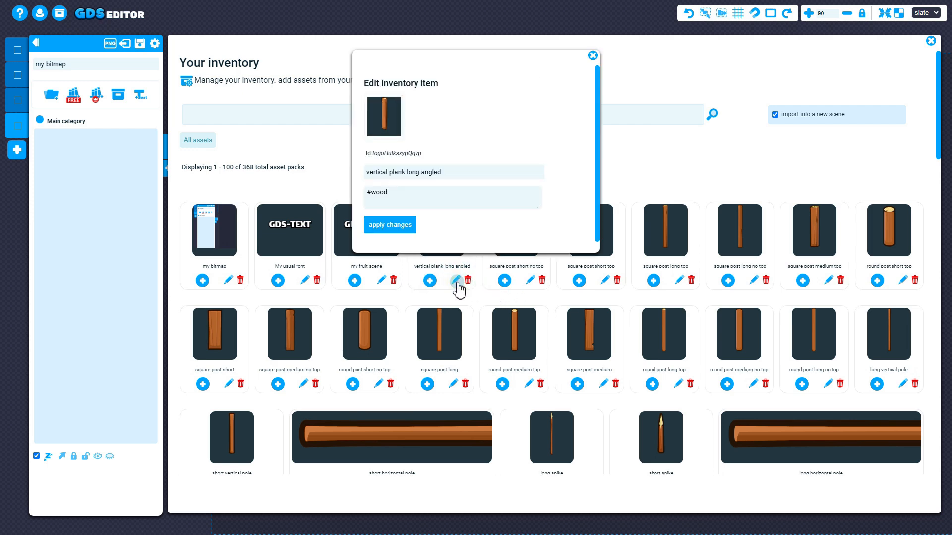
pyautogui.moveTo(468, 172); pyautogui.dragTo(292, 152)
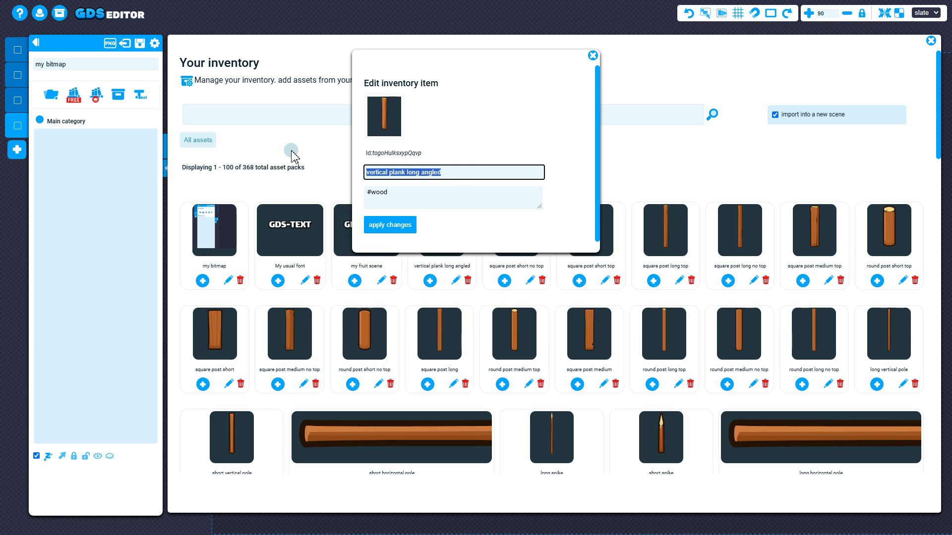
pyautogui.write('plank')
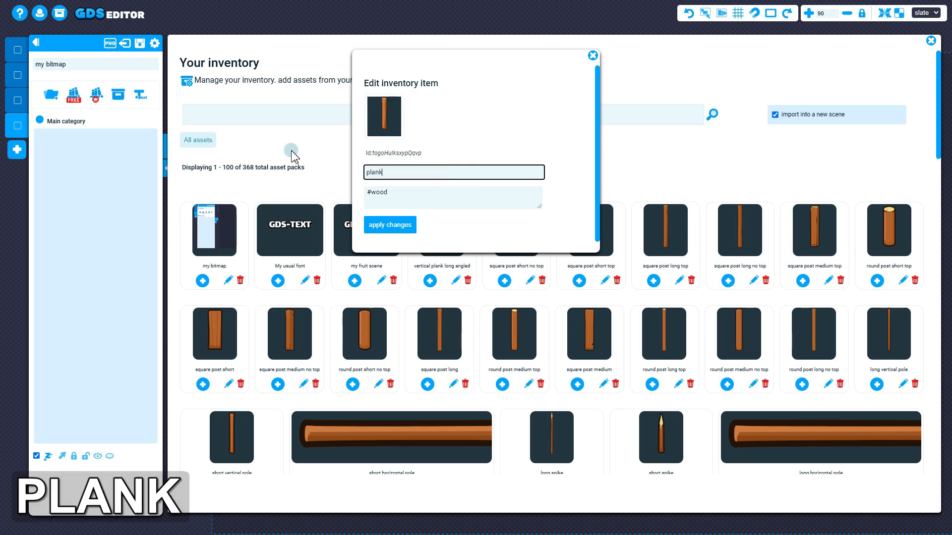
# Step: Add "plank" after #wood in the item's search terms, apply the changes, and close the inventory
pyautogui.click(416, 197)
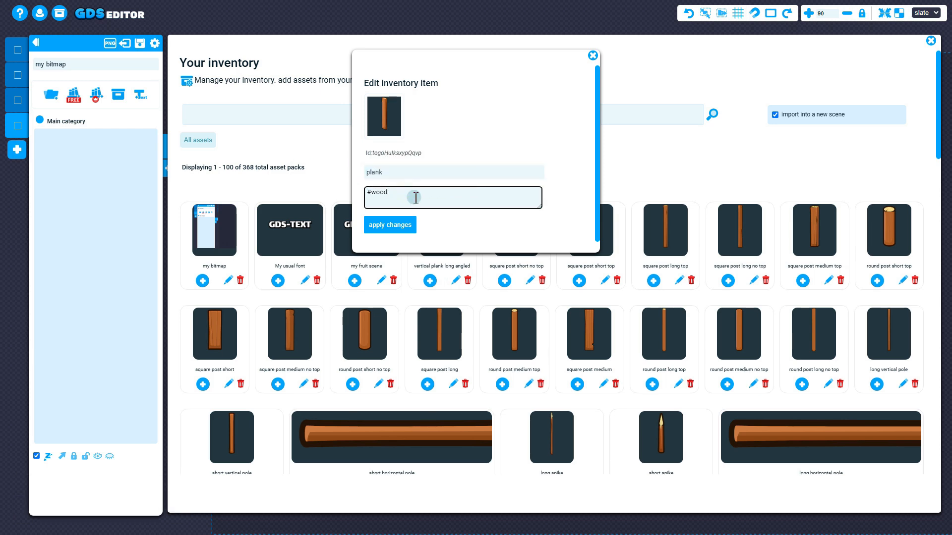
pyautogui.write(', plank')
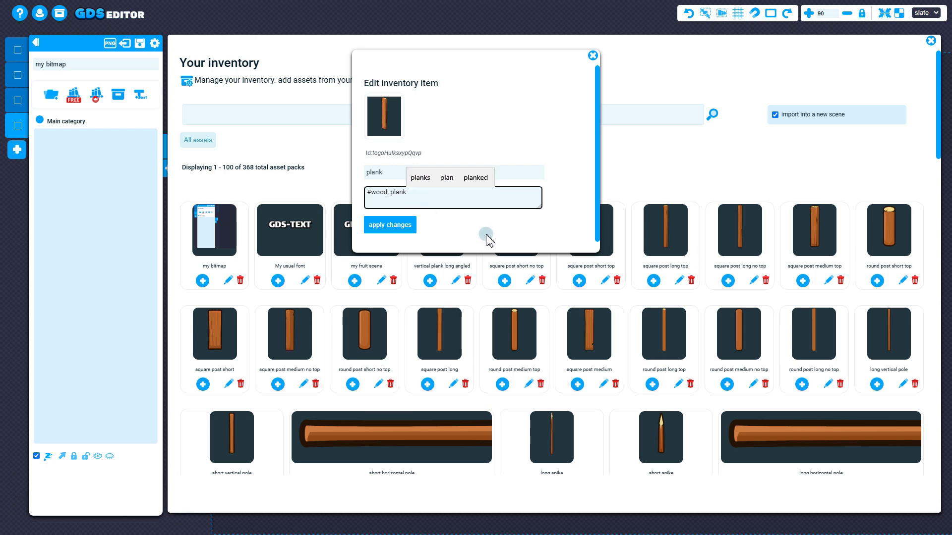
pyautogui.click(384, 225)
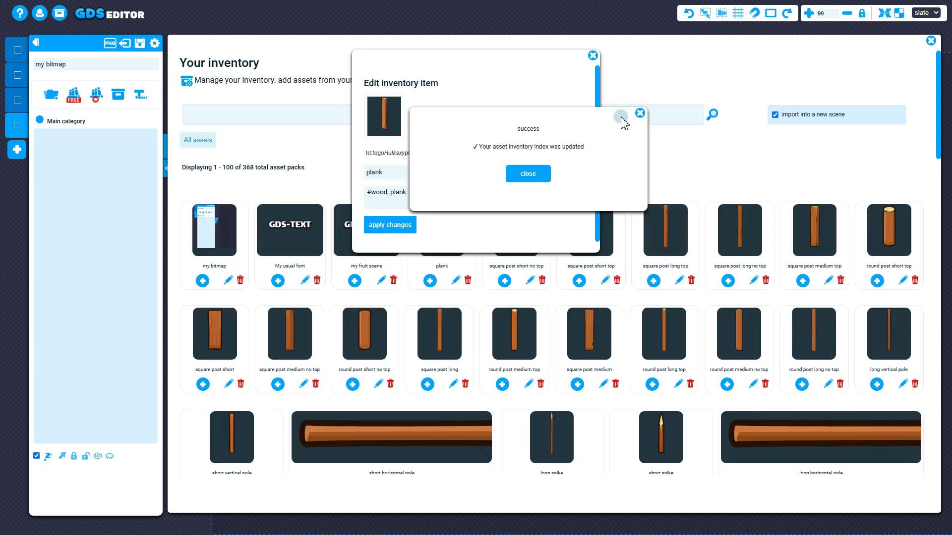
pyautogui.click(640, 113)
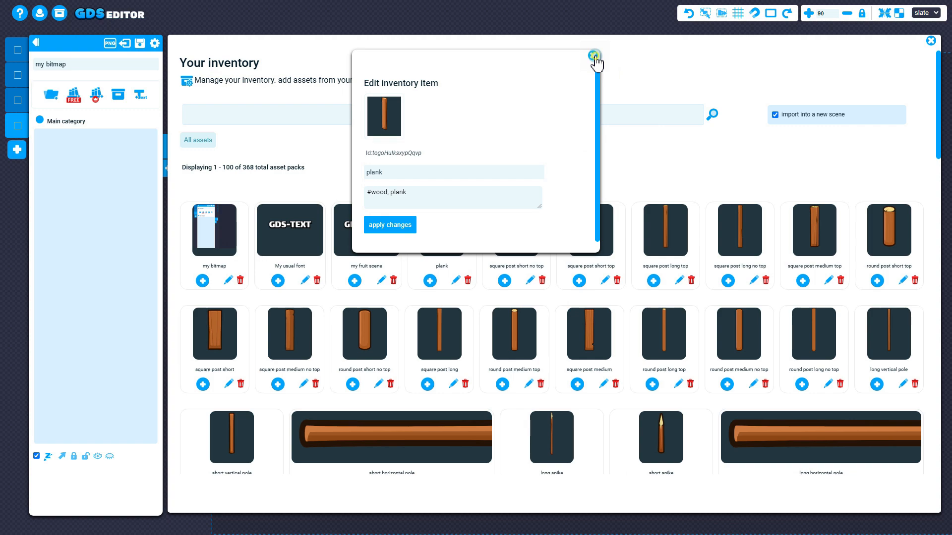
pyautogui.click(593, 56)
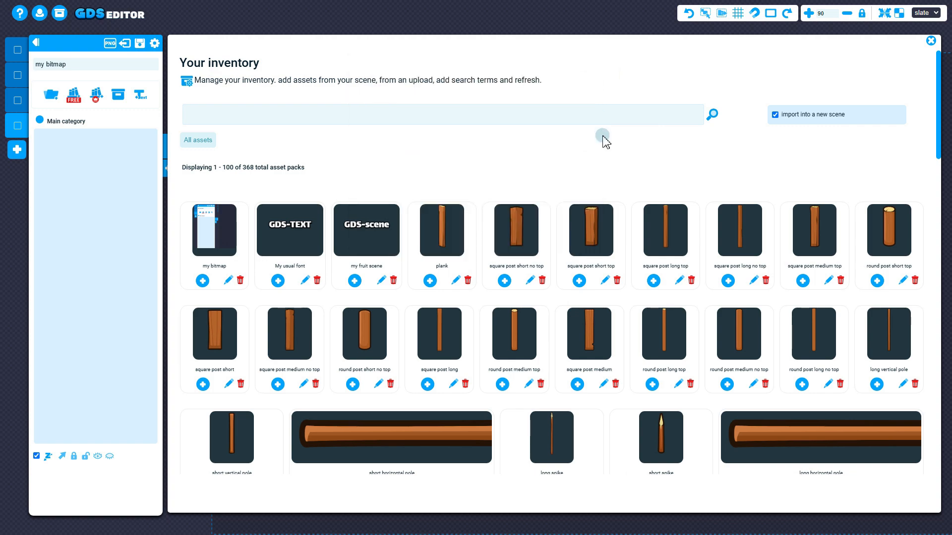
pyautogui.scroll(-4, 659, 245)
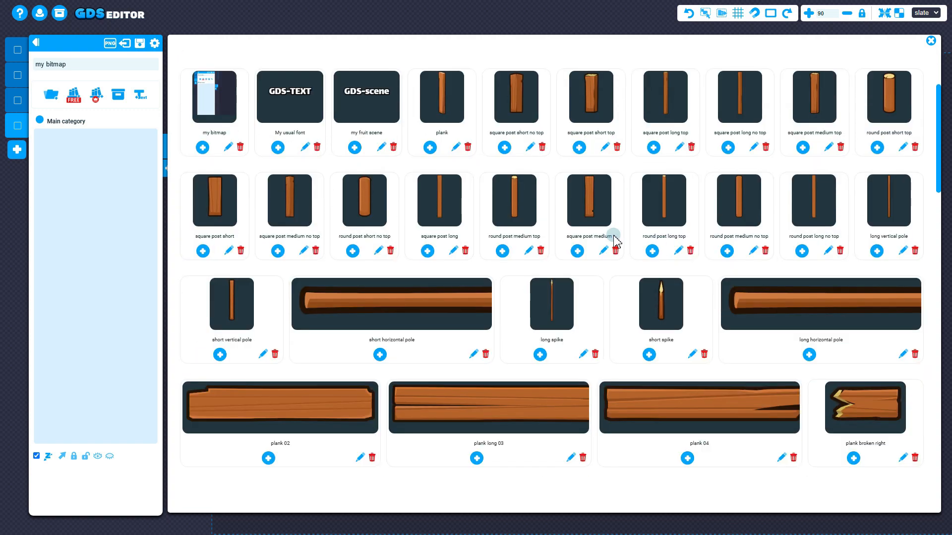
pyautogui.scroll(-3, 432, 197)
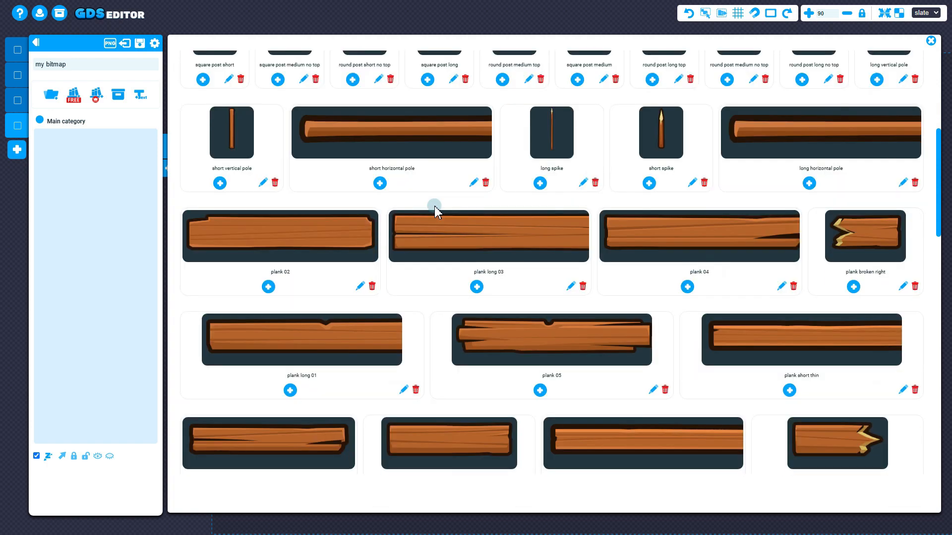
pyautogui.scroll(7, 443, 303)
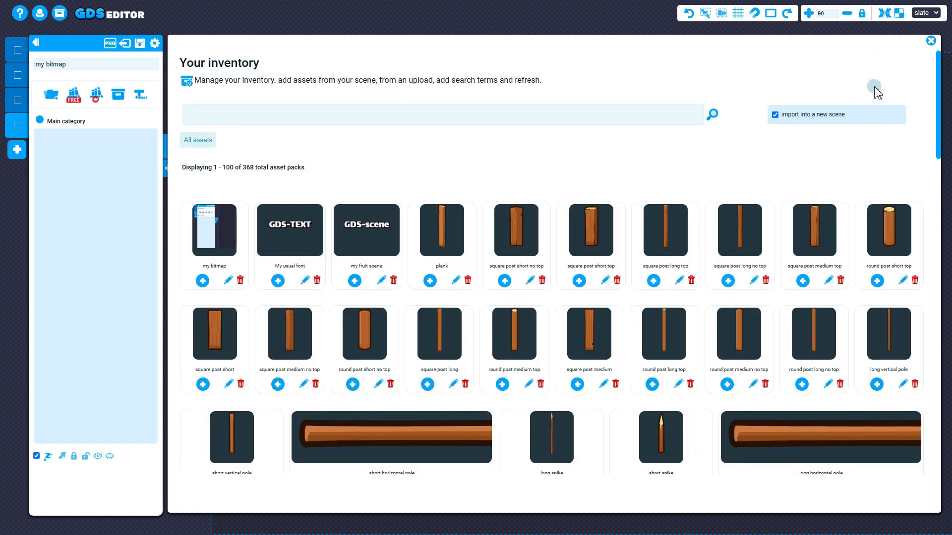
pyautogui.click(930, 40)
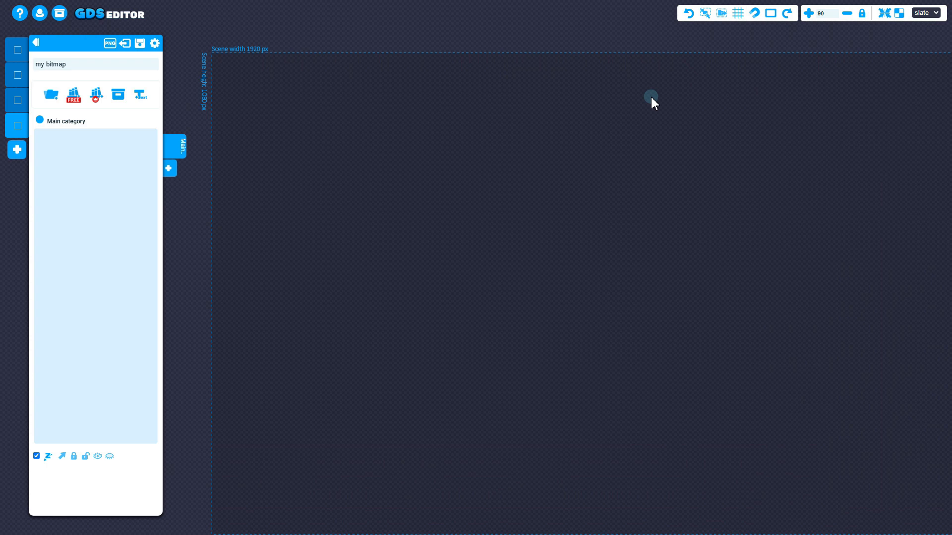
# Step: Delete all content from the asset inventory, entering "confirm" to authorise it, and close the inventory manager
pyautogui.click(60, 13)
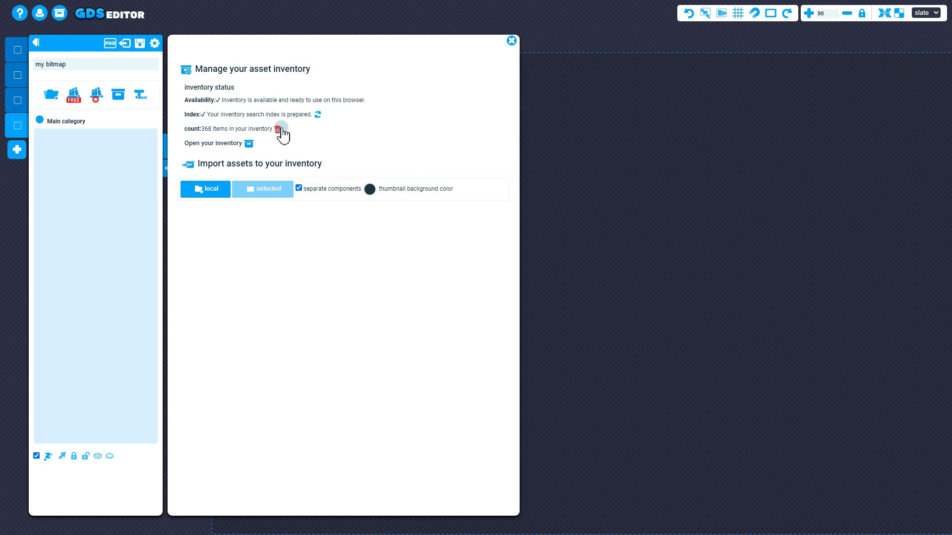
pyautogui.click(278, 130)
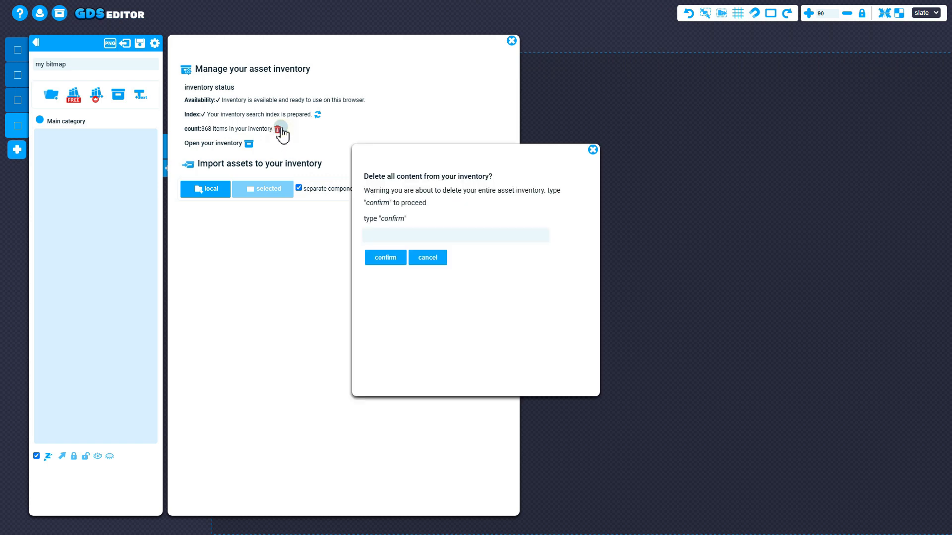
pyautogui.click(429, 237)
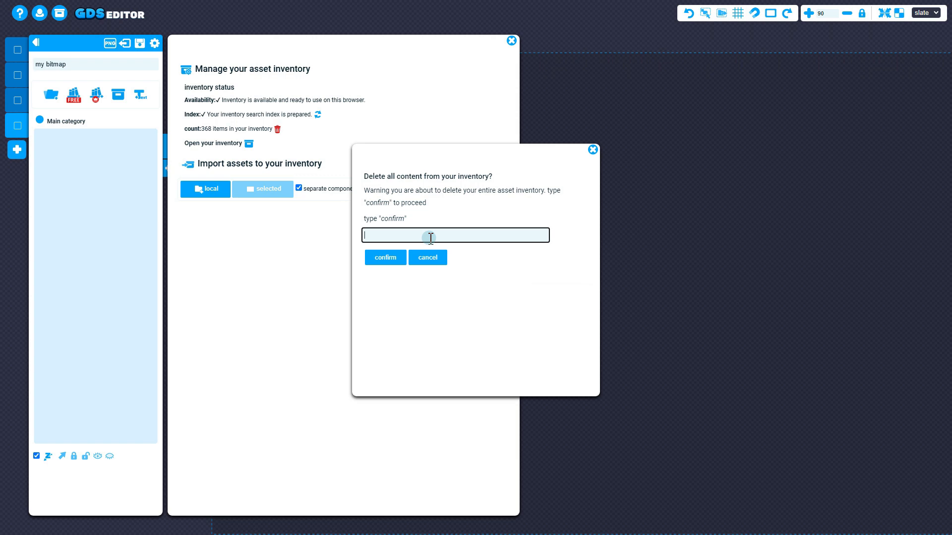
pyautogui.write('confirmation')
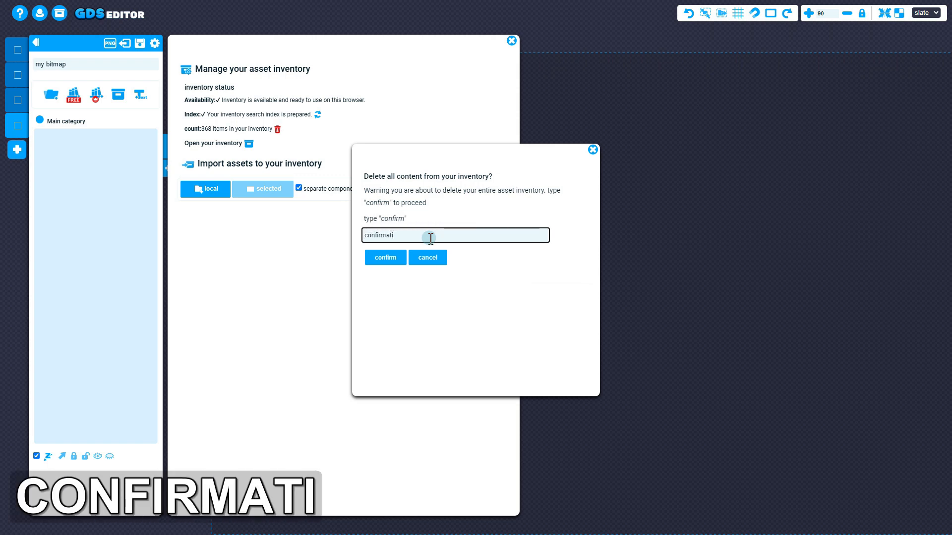
pyautogui.press('BackSpace')
pyautogui.press('BackSpace')
pyautogui.press('BackSpace')
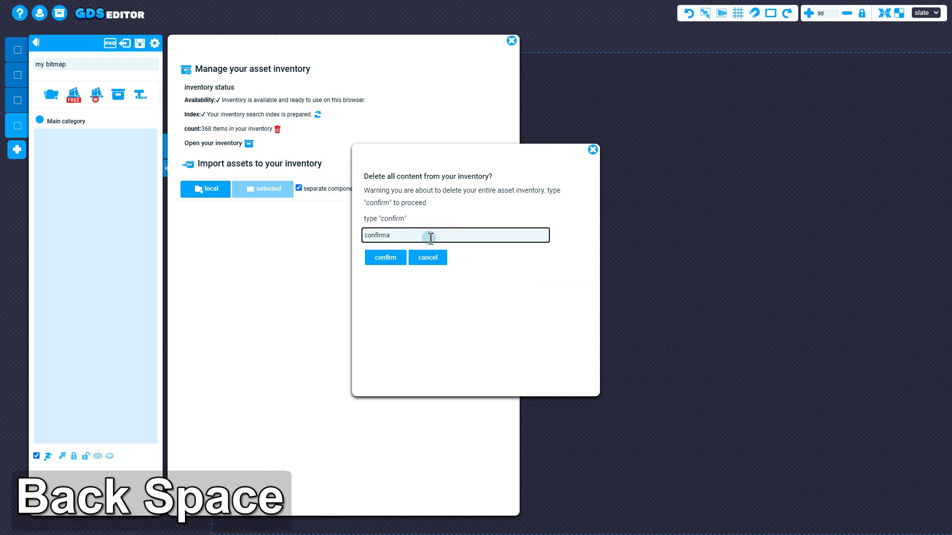
pyautogui.click(383, 257)
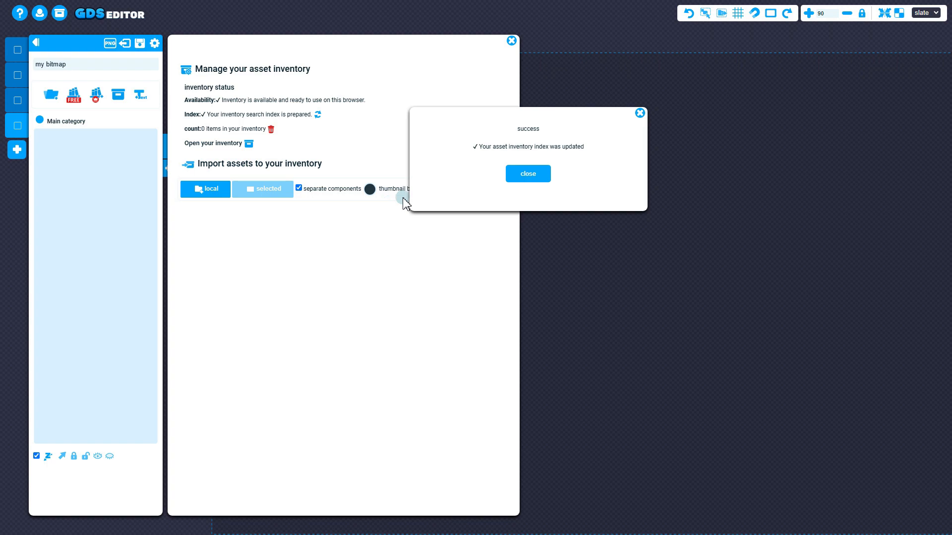
pyautogui.click(639, 114)
pyautogui.press('Escape')
# Step: Check the contents of the personal inventory and its status in the inventory manager, closing each one after viewing
pyautogui.click(118, 95)
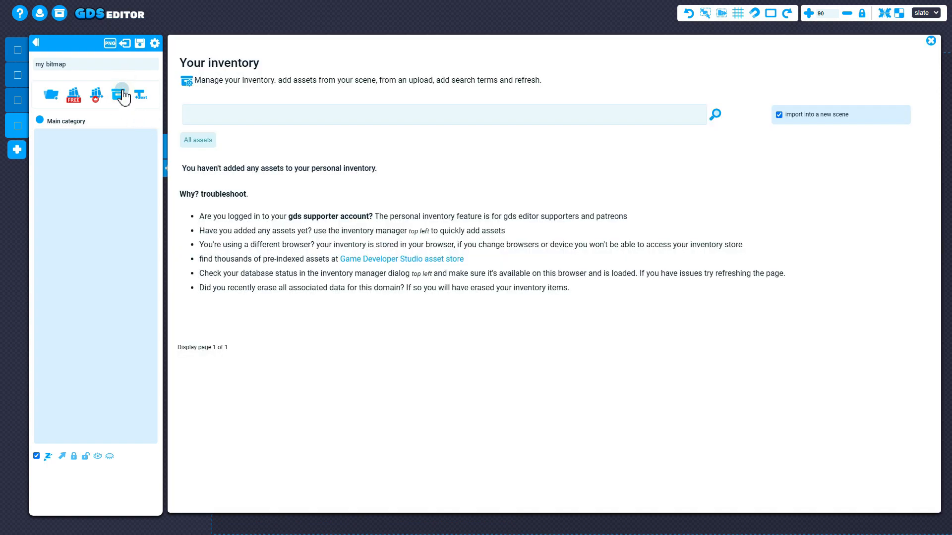
pyautogui.click(931, 40)
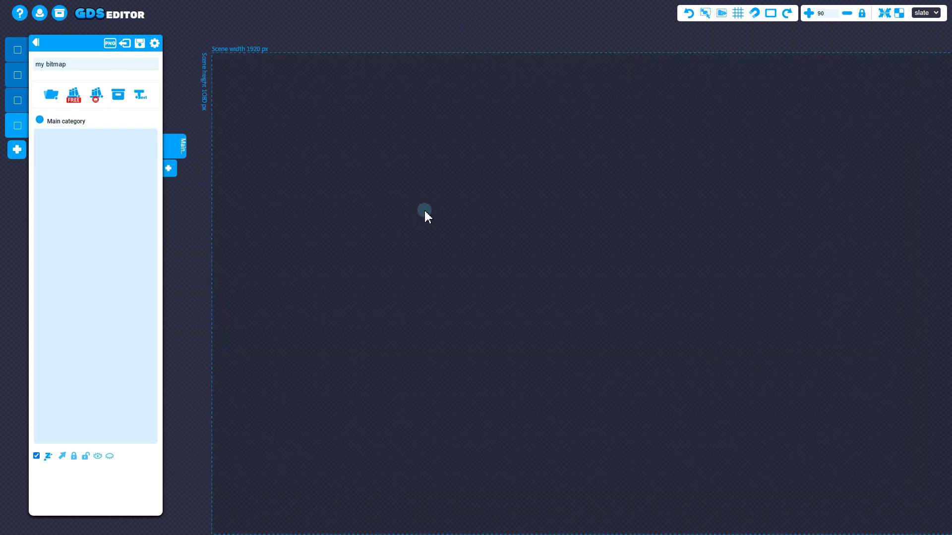
pyautogui.click(70, 16)
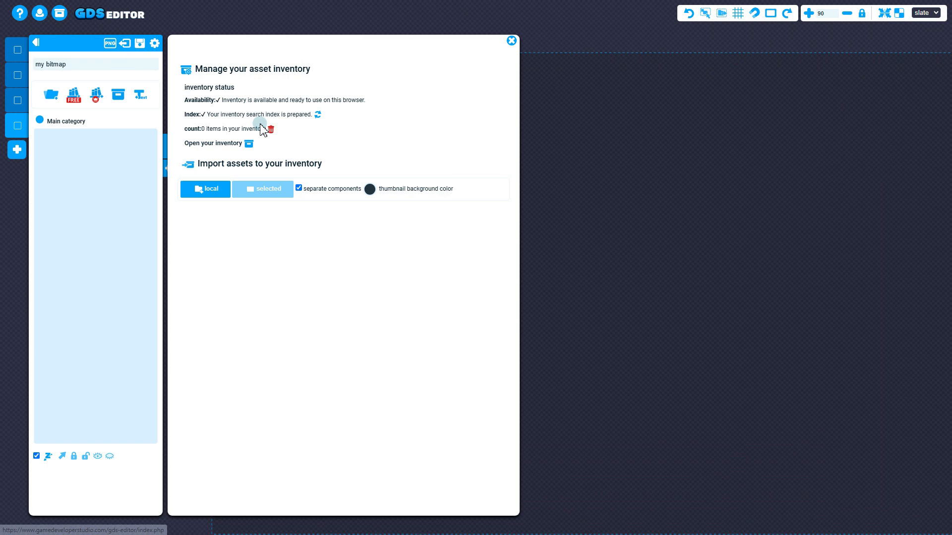
pyautogui.click(511, 41)
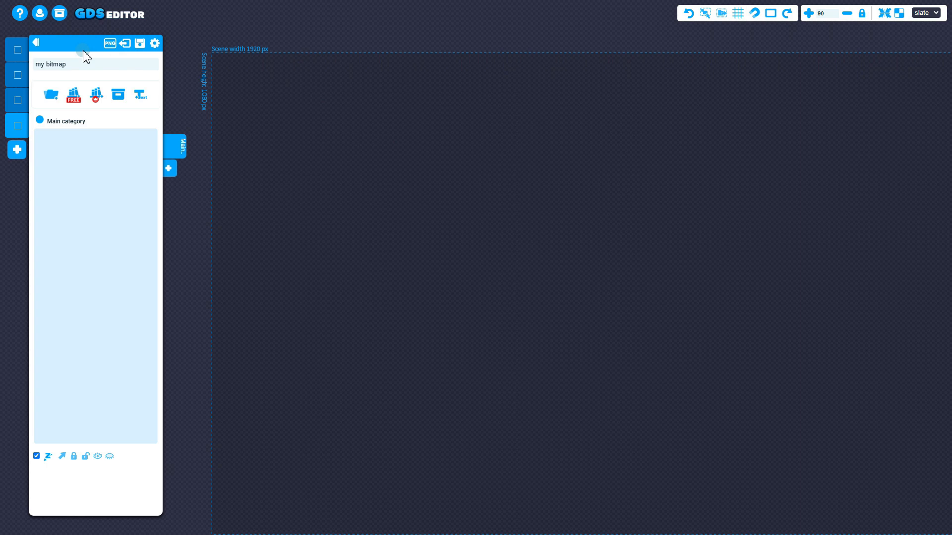
# Step: Turn on the scene grid and snap to grid, and close the grid settings
pyautogui.click(738, 13)
pyautogui.click(669, 58)
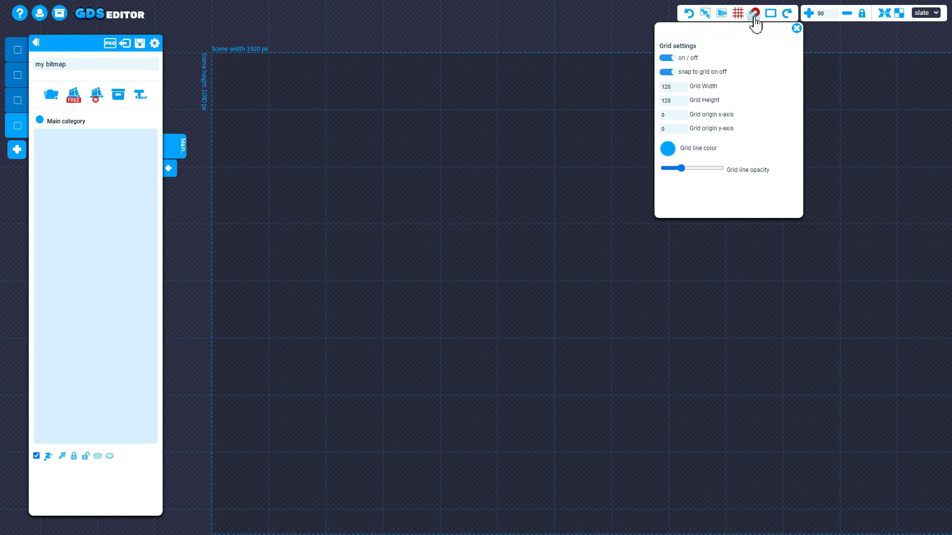
pyautogui.click(797, 28)
pyautogui.moveTo(763, 149); pyautogui.dragTo(732, 142)
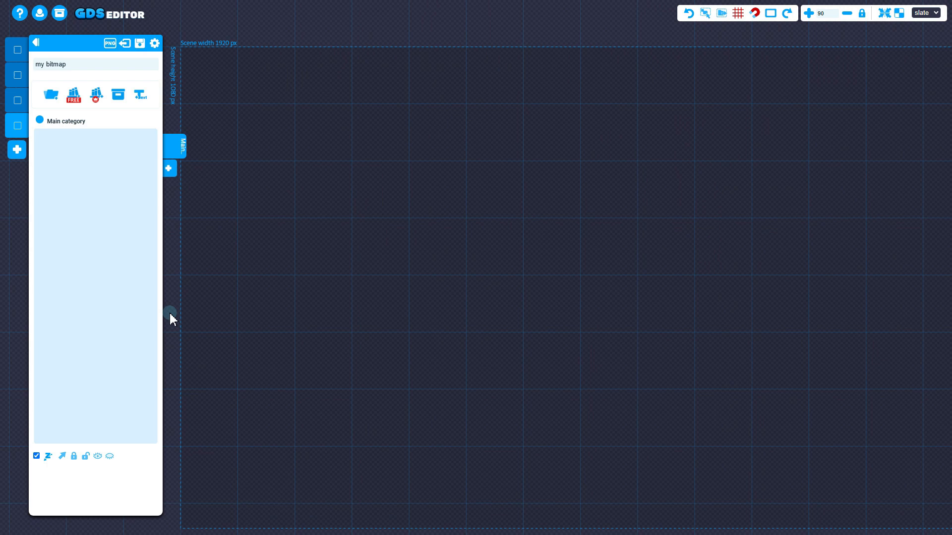